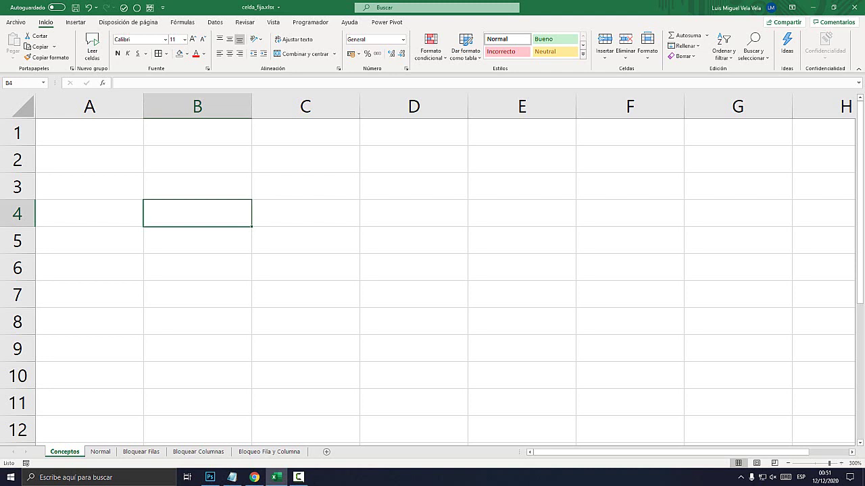
Select cell B5, column B, row 5 and then cell C5 on the sheet
{"action": "left_click", "coordinate": [197, 241]}
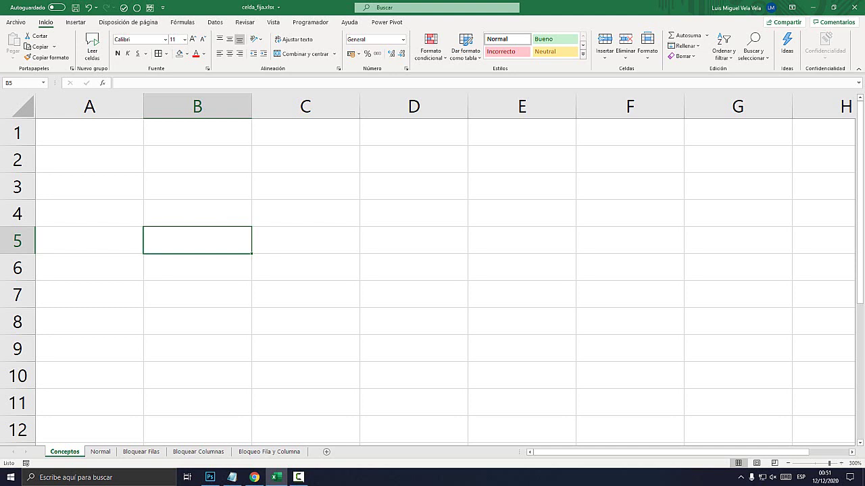
{"action": "left_click", "coordinate": [197, 106]}
{"action": "left_click", "coordinate": [17, 240]}
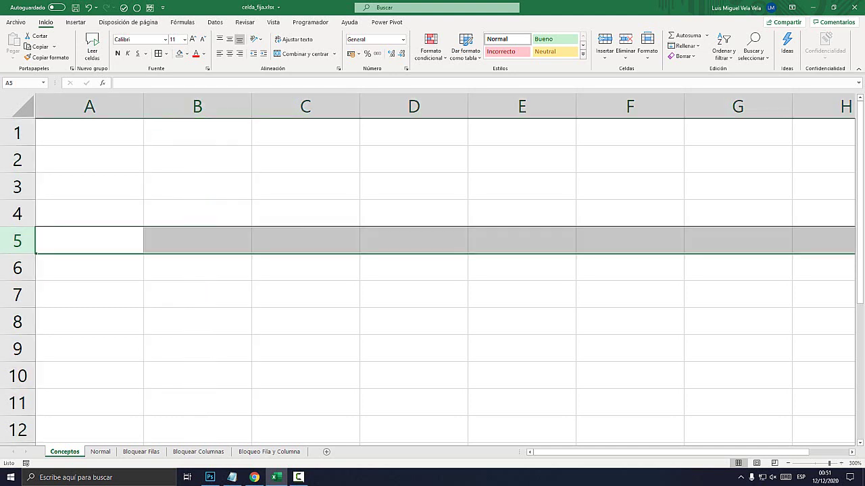
{"action": "left_click", "coordinate": [305, 241]}
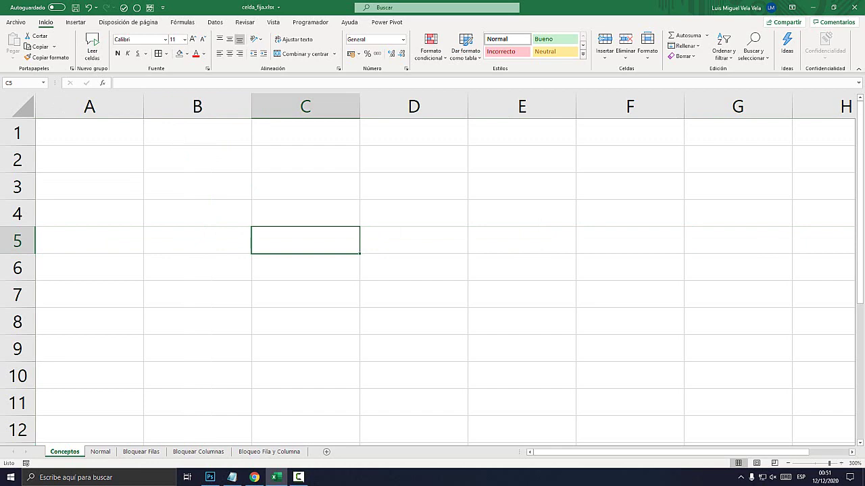
Browse the Bloquear Filas, Normal and Bloquear Columnas sheets, ending back on Conceptos
{"action": "left_click", "coordinate": [140, 452]}
{"action": "left_click", "coordinate": [100, 452]}
{"action": "left_click", "coordinate": [140, 452]}
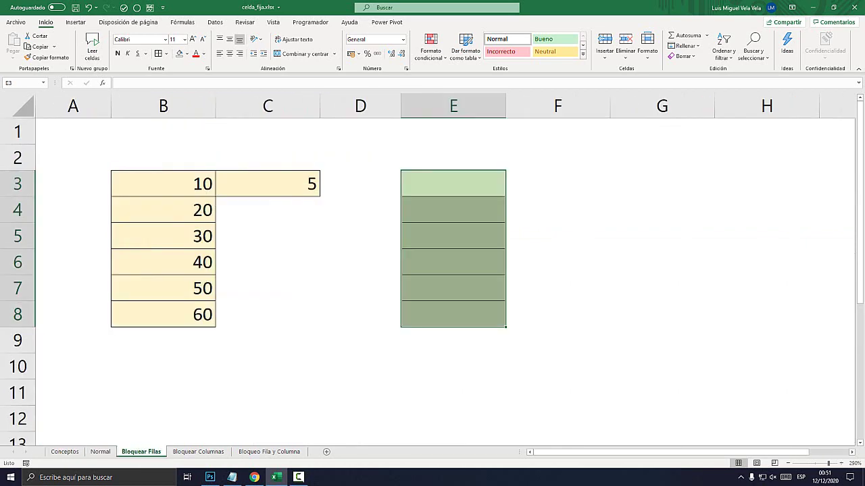
{"action": "left_click", "coordinate": [198, 452]}
{"action": "key", "text": "ctrl+Page_Down"}
{"action": "key", "text": "ctrl+Page_Up"}
{"action": "key", "text": "ctrl+Page_Up"}
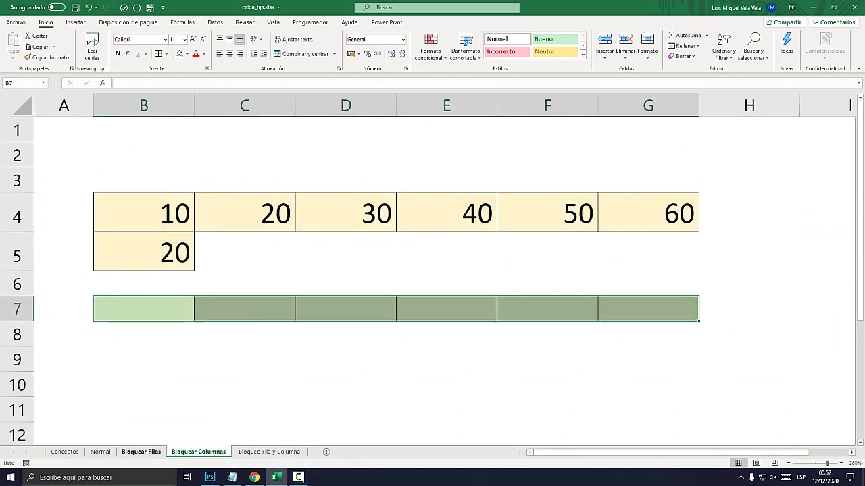
{"action": "key", "text": "ctrl+Page_Up"}
{"action": "key", "text": "ctrl+Page_Up"}
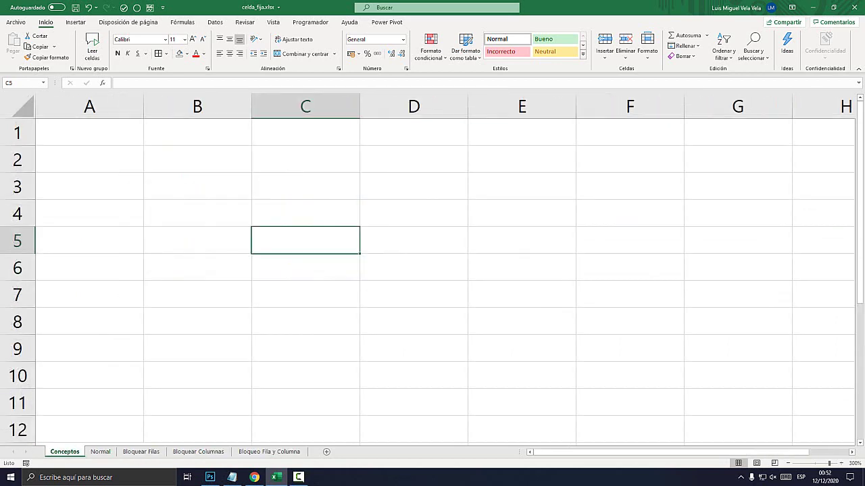
{"action": "key", "text": "ctrl+Page_Down"}
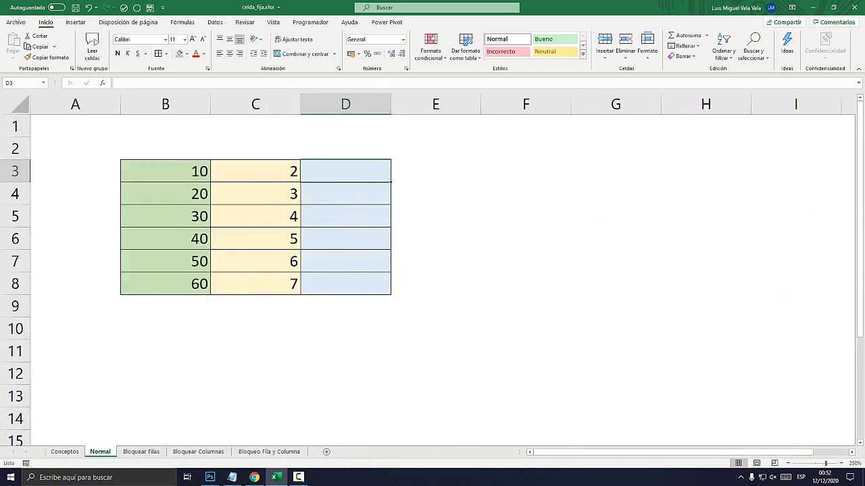
{"action": "key", "text": "ctrl+Page_Down"}
{"action": "key", "text": "ctrl+Page_Down"}
{"action": "key", "text": "ctrl+Page_Down"}
{"action": "key", "text": "ctrl+Page_Up"}
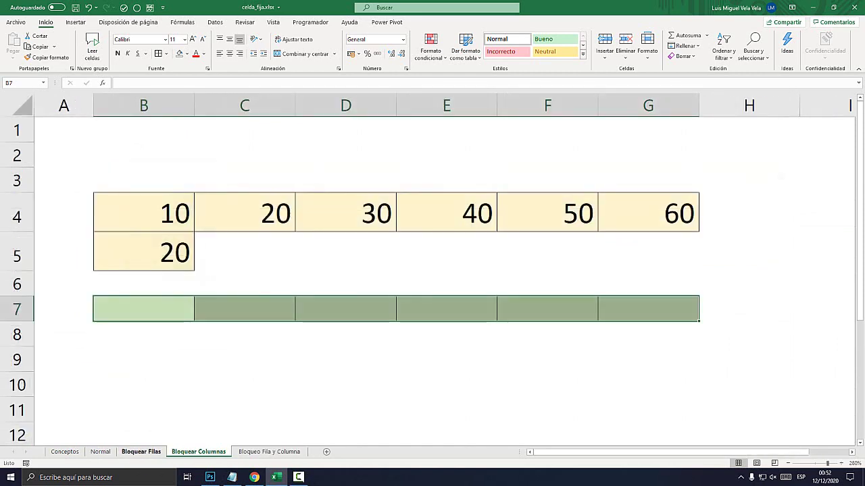
{"action": "key", "text": "ctrl+Page_Up"}
{"action": "key", "text": "ctrl+Page_Up"}
{"action": "key", "text": "ctrl+Page_Up"}
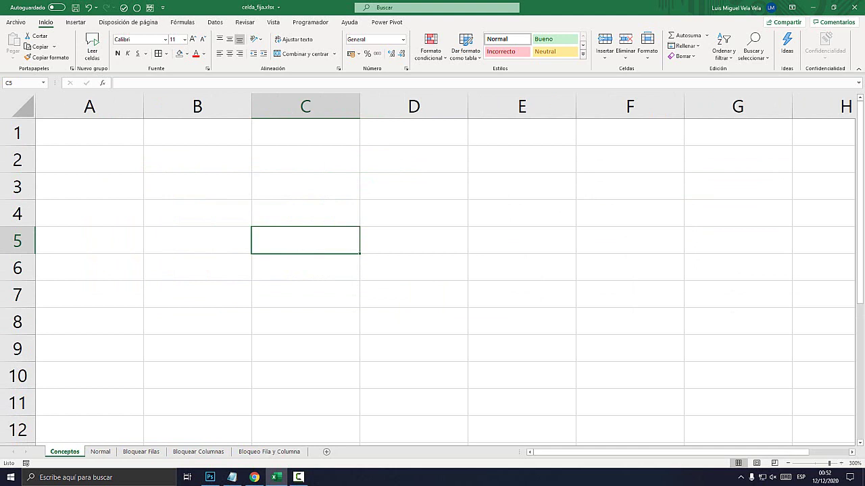
Give cell C4 a light gold fill colour
{"action": "left_click", "coordinate": [305, 214]}
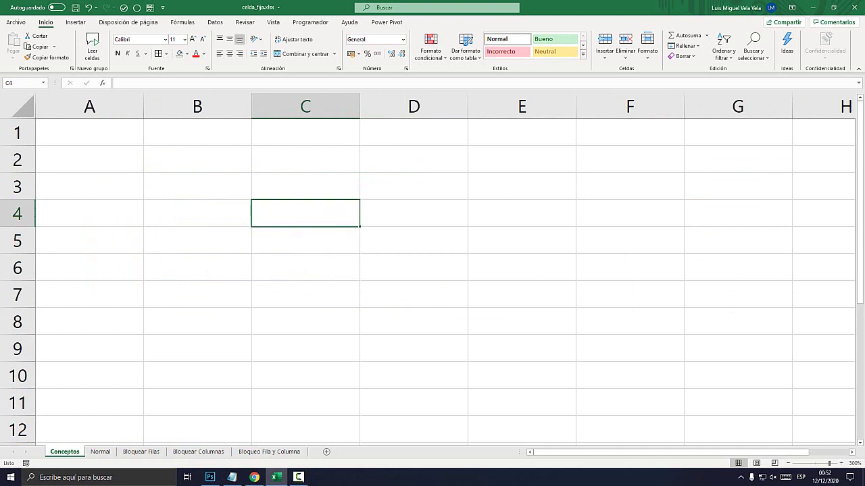
{"action": "left_click", "coordinate": [197, 241]}
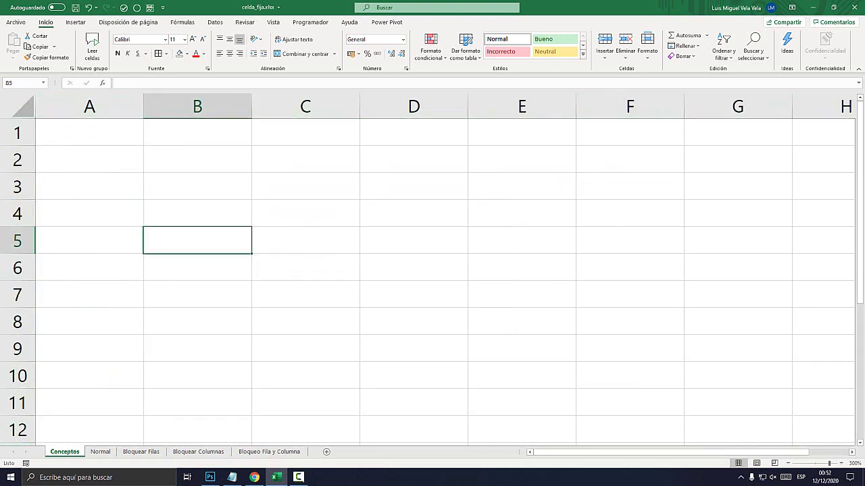
{"action": "left_click", "coordinate": [305, 214]}
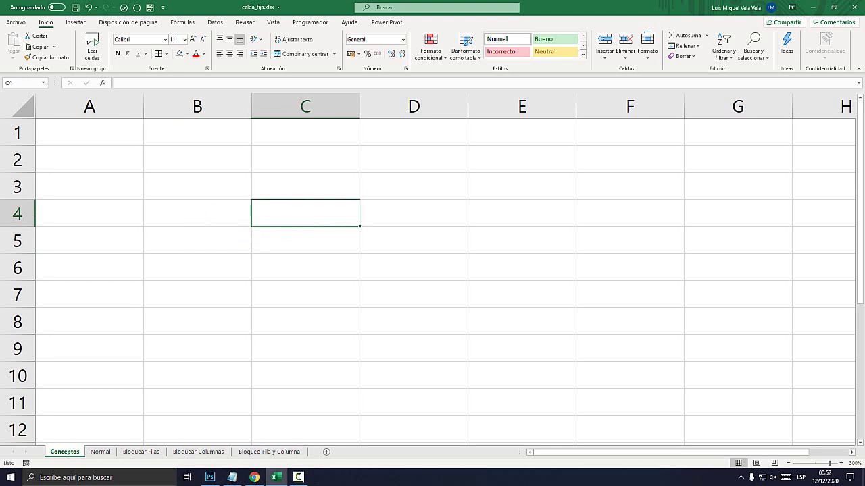
{"action": "left_click", "coordinate": [187, 54]}
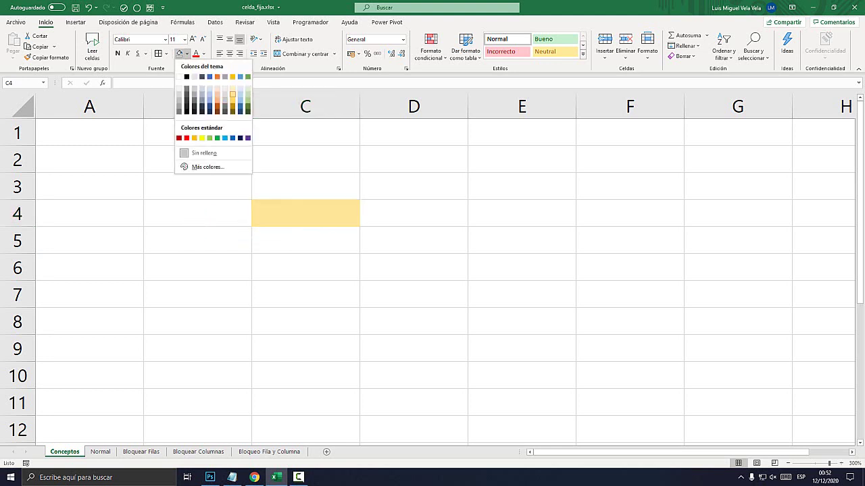
{"action": "left_click", "coordinate": [233, 97]}
{"action": "left_click", "coordinate": [305, 241]}
{"action": "left_click", "coordinate": [305, 267]}
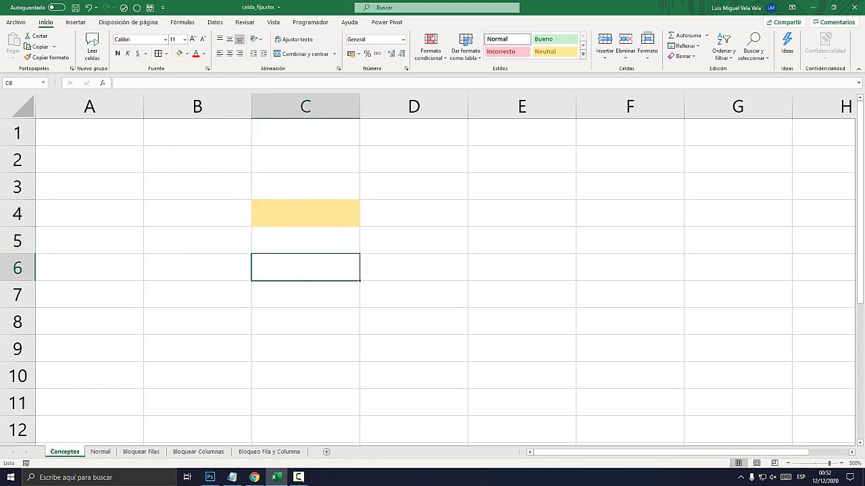
{"action": "left_click", "coordinate": [306, 213]}
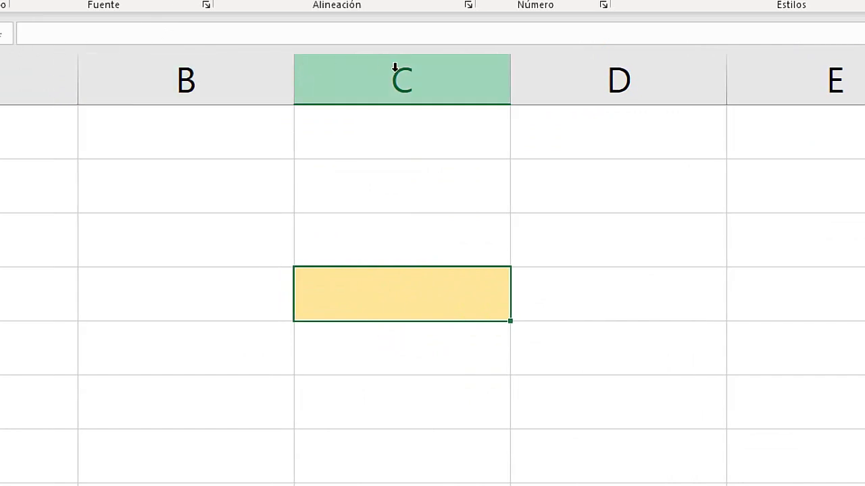
Highlight column C and row 4 that meet at C4, then open a blank Notepad note
{"action": "left_click", "coordinate": [399, 76]}
{"action": "left_click", "coordinate": [360, 292]}
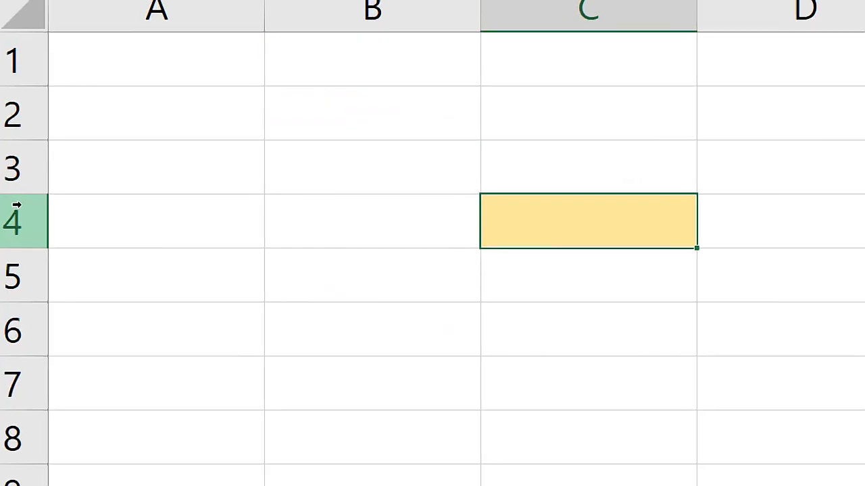
{"action": "left_click", "coordinate": [23, 213]}
{"action": "left_click", "coordinate": [314, 219]}
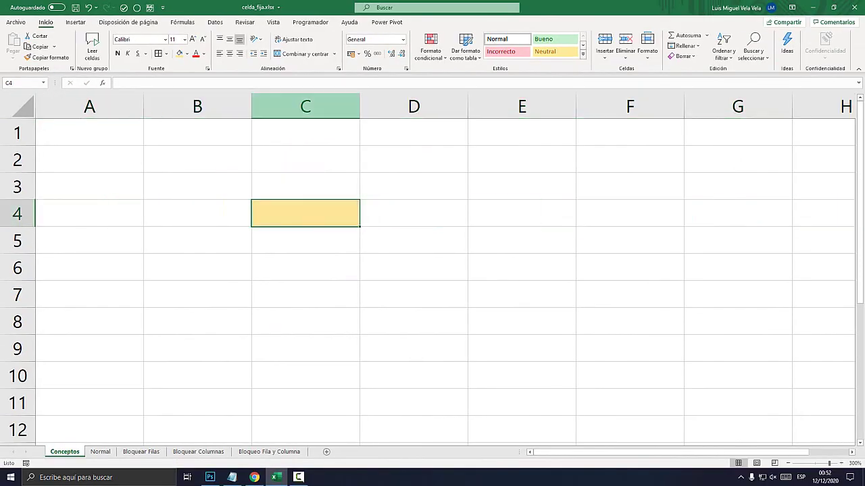
{"action": "left_click", "coordinate": [231, 477]}
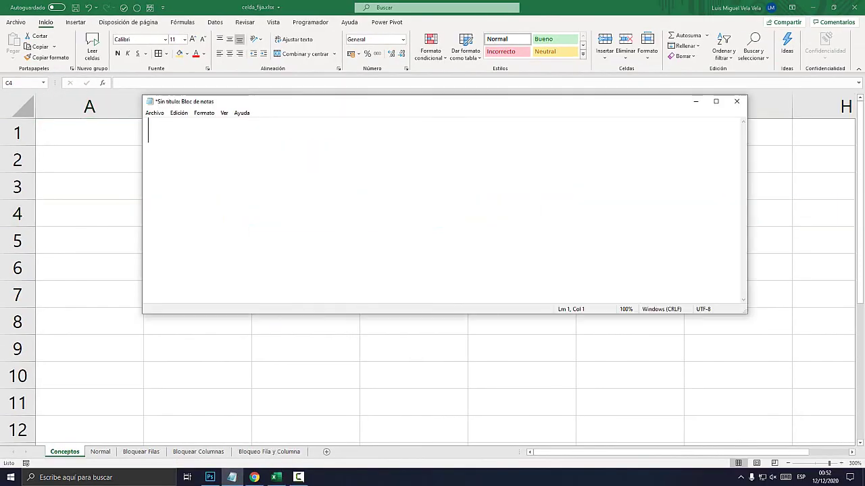
Write 'columnas (Letras)' as the first line of the note, fixing typos
{"action": "type", "text": "columnas "}
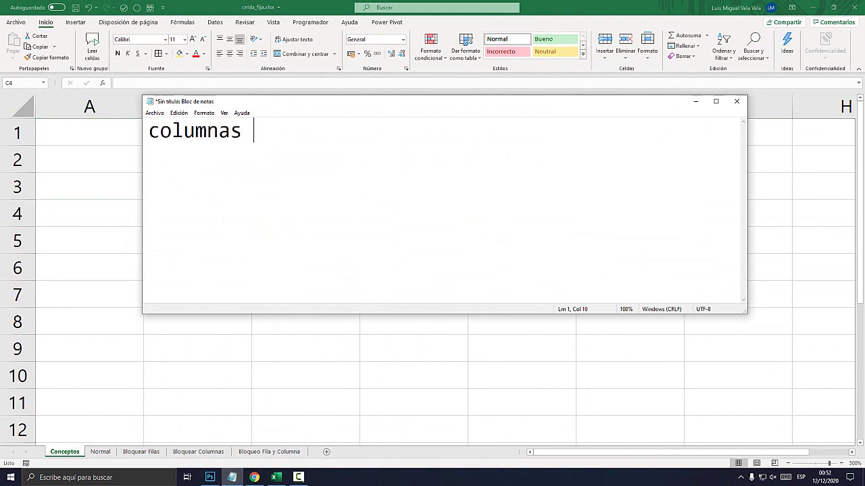
{"action": "type", "text": "(LEtra"}
{"action": "key", "text": "BackSpace"}
{"action": "key", "text": "BackSpace"}
{"action": "key", "text": "BackSpace"}
{"action": "key", "text": "BackSpace"}
{"action": "type", "text": "etras ="}
{"action": "key", "text": "Return"}
{"action": "key", "text": "BackSpace"}
{"action": "key", "text": "BackSpace"}
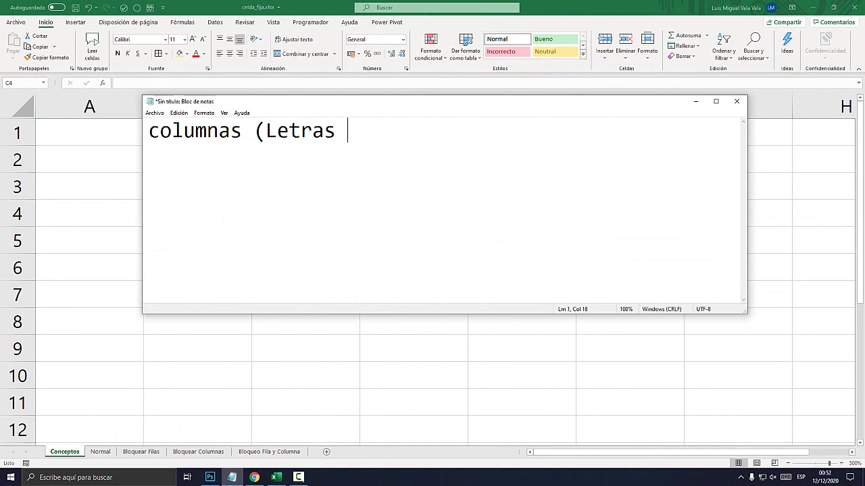
{"action": "key", "text": "BackSpace"}
{"action": "type", "text": ")"}
In Excel, select columns A through D in turn, return to C4, then go back to Notepad
{"action": "key", "text": "alt+Tab"}
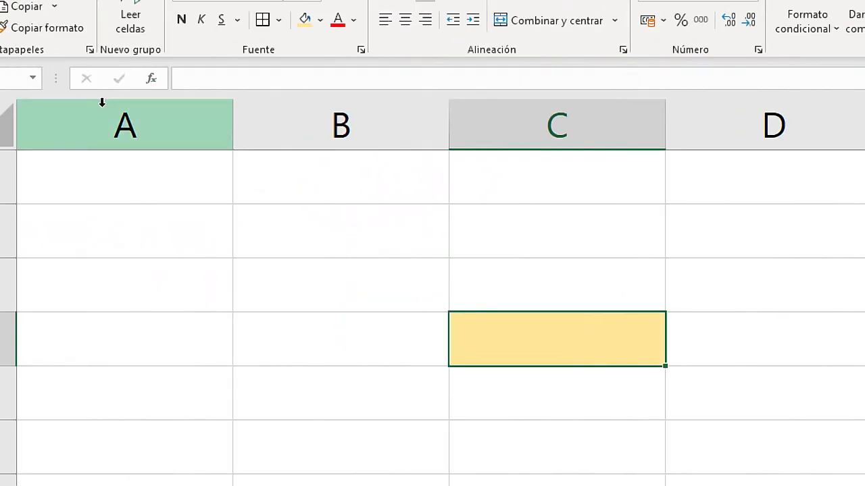
{"action": "left_click", "coordinate": [108, 101]}
{"action": "left_click", "coordinate": [175, 101]}
{"action": "left_click", "coordinate": [530, 110]}
{"action": "left_click", "coordinate": [724, 106]}
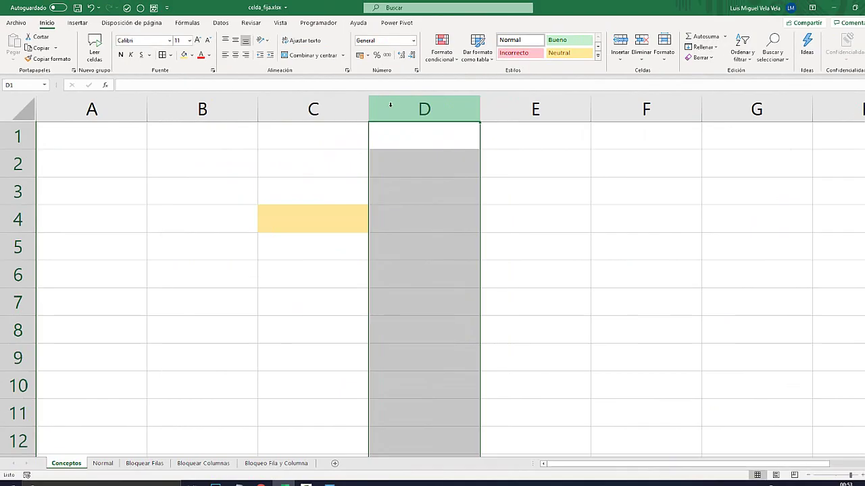
{"action": "left_click", "coordinate": [306, 214]}
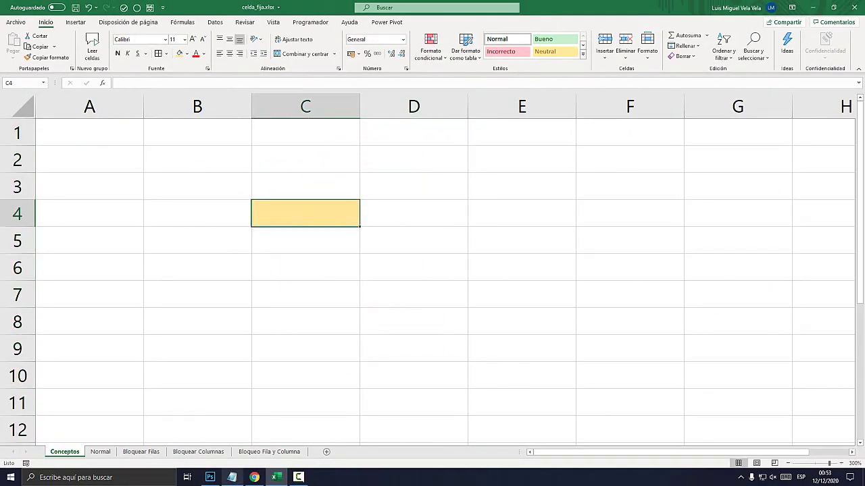
{"action": "key", "text": "alt+Tab"}
Add a second line 'Filas ( Números)' and return to the Excel sheet
{"action": "key", "text": "Return"}
{"action": "type", "text": "F"}
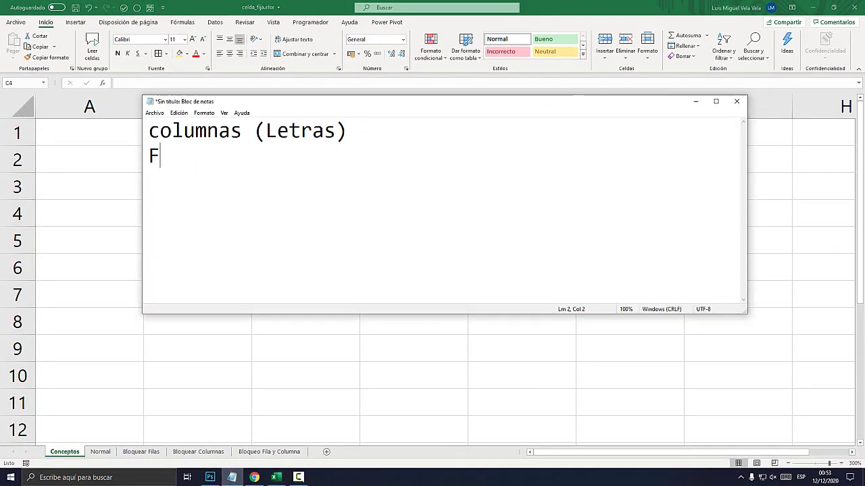
{"action": "type", "text": "ilas ( Nú"}
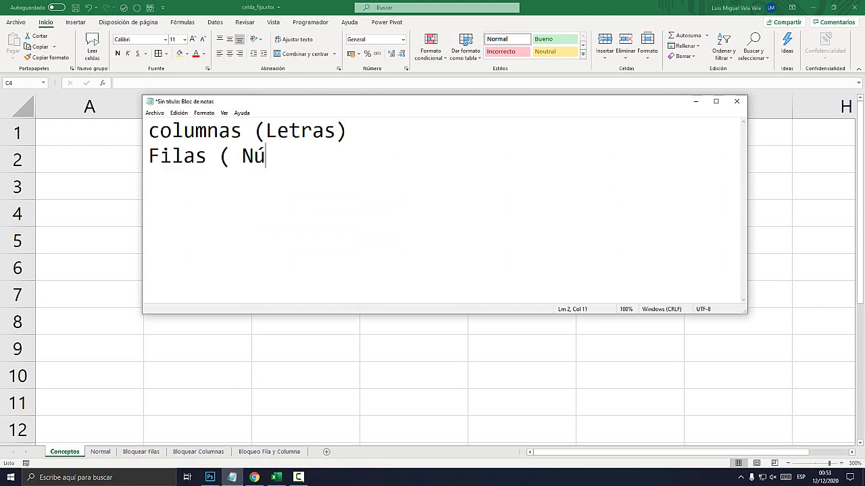
{"action": "type", "text": "meros="}
{"action": "key", "text": "BackSpace"}
{"action": "type", "text": ")"}
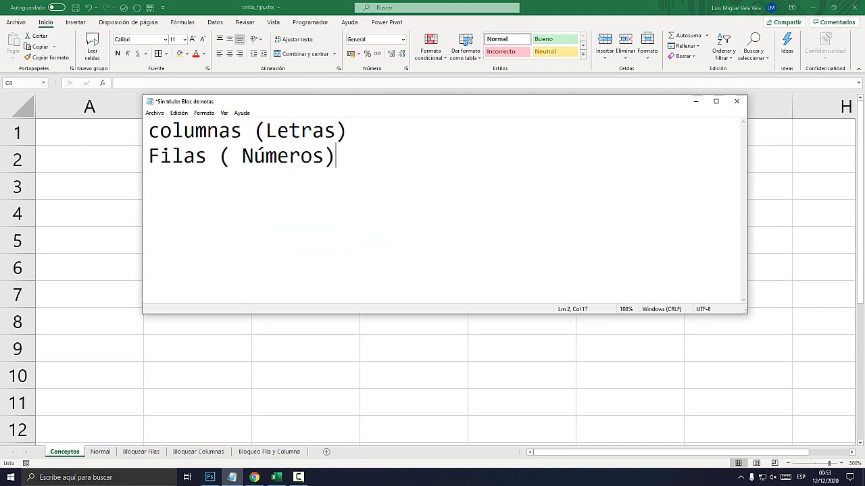
{"action": "key", "text": "alt+Tab"}
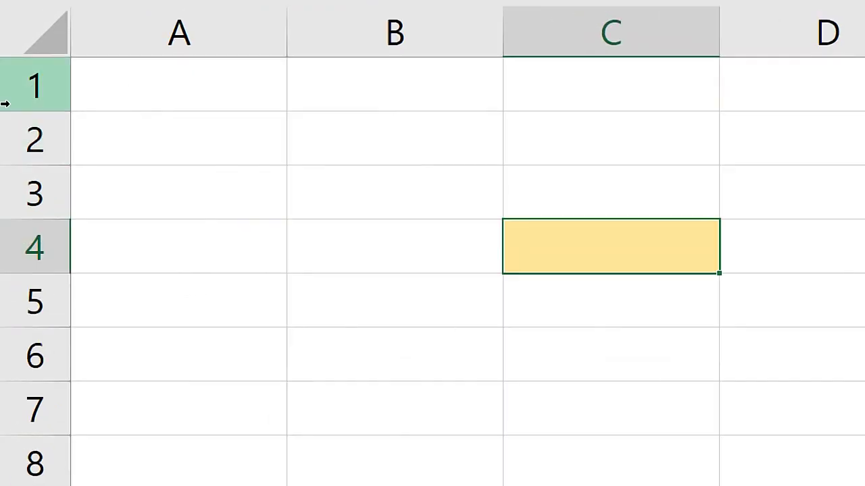
{"action": "left_click", "coordinate": [13, 85]}
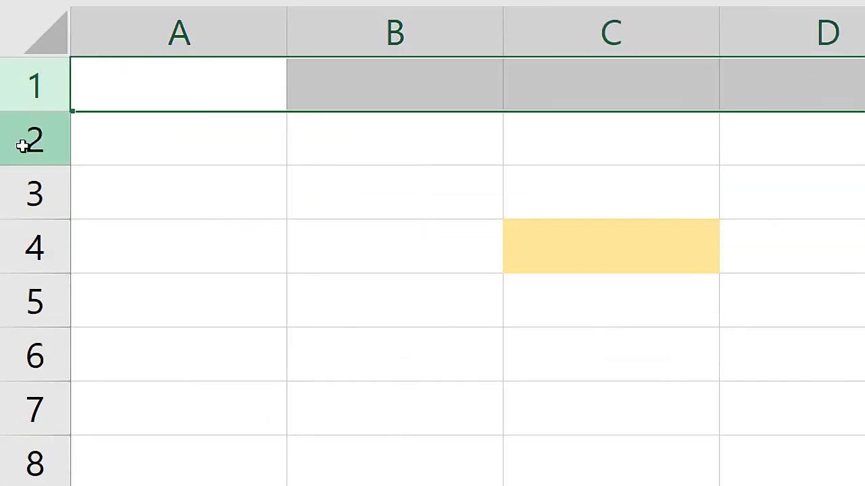
{"action": "left_click", "coordinate": [35, 190]}
{"action": "left_click", "coordinate": [34, 245]}
{"action": "left_click", "coordinate": [585, 250]}
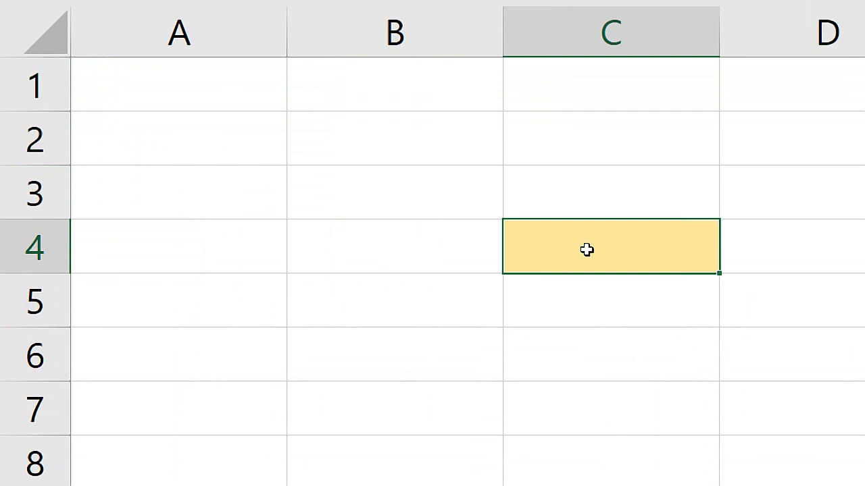
{"action": "left_click", "coordinate": [16, 254]}
{"action": "left_click", "coordinate": [585, 245]}
{"action": "left_click", "coordinate": [608, 34]}
{"action": "left_click", "coordinate": [576, 245]}
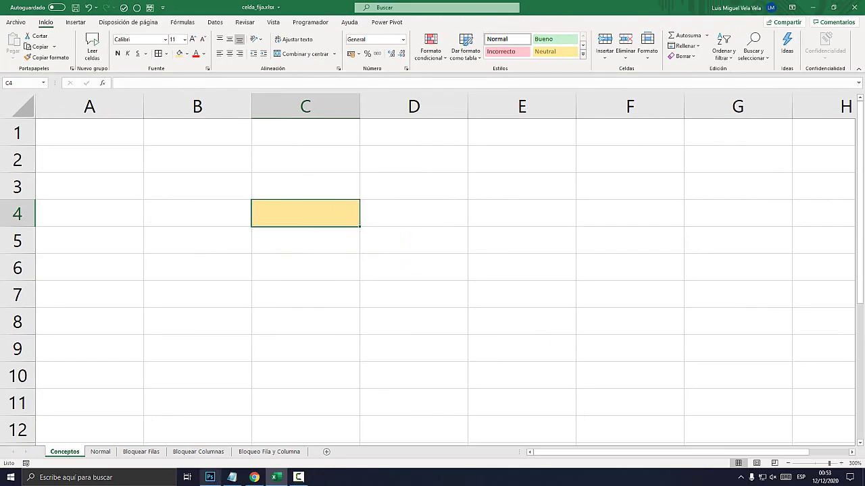
Select both note lines in Notepad, minimize it, and switch to Excel's Normal sheet
{"action": "left_click", "coordinate": [232, 477]}
{"action": "left_click_drag", "start_coordinate": [348, 130], "coordinate": [149, 130]}
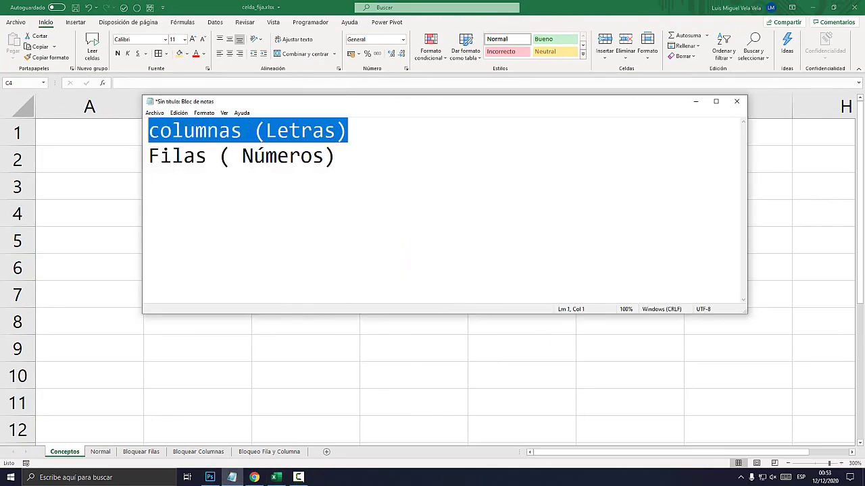
{"action": "left_click_drag", "start_coordinate": [336, 156], "coordinate": [148, 156]}
{"action": "left_click", "coordinate": [149, 181]}
{"action": "left_click_drag", "start_coordinate": [336, 156], "coordinate": [148, 130]}
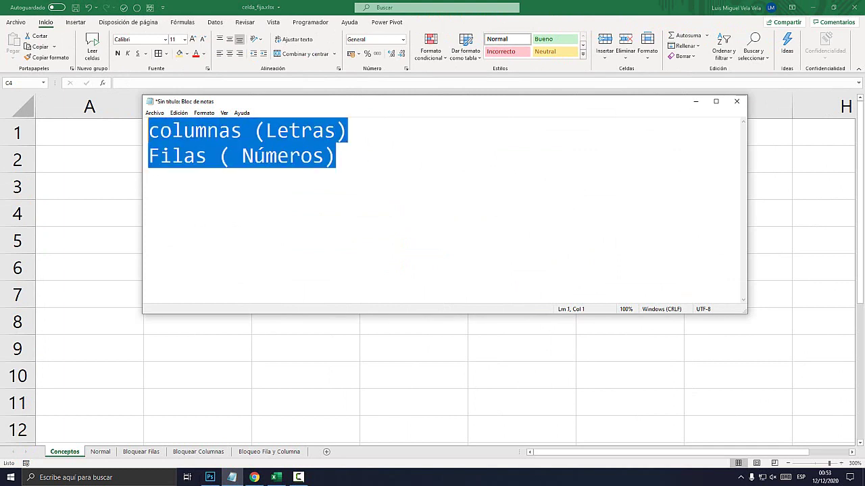
{"action": "left_click", "coordinate": [232, 477]}
{"action": "left_click", "coordinate": [100, 452]}
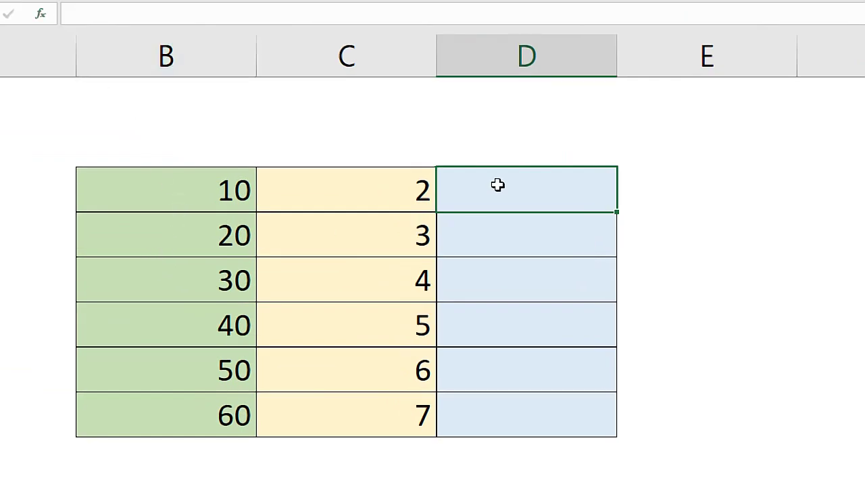
Enter the formula =B3*C3 in D3, giving 20
{"action": "type", "text": "="}
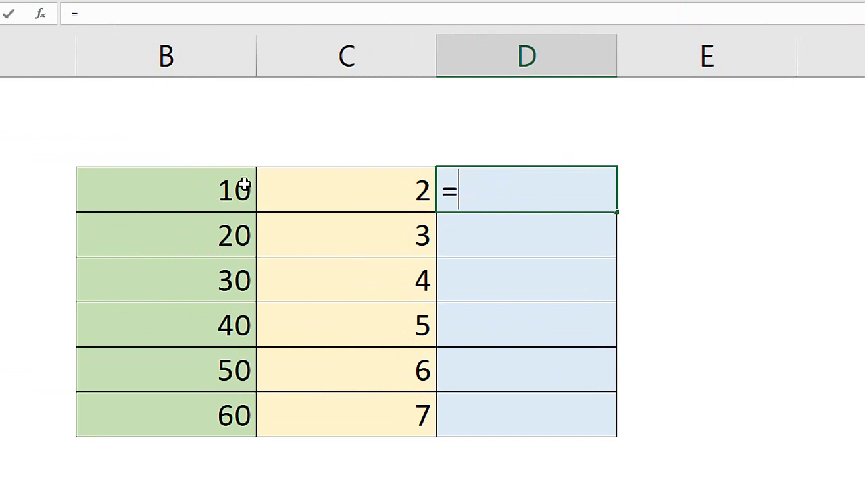
{"action": "left_click", "coordinate": [196, 189]}
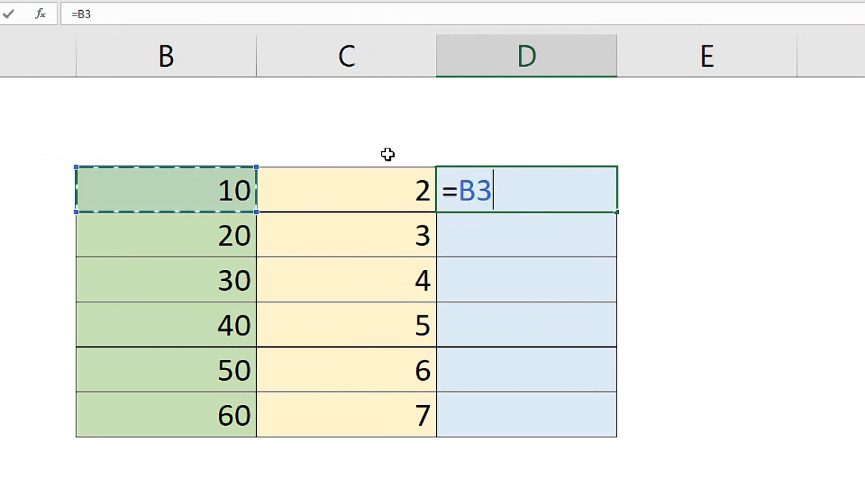
{"action": "type", "text": "*"}
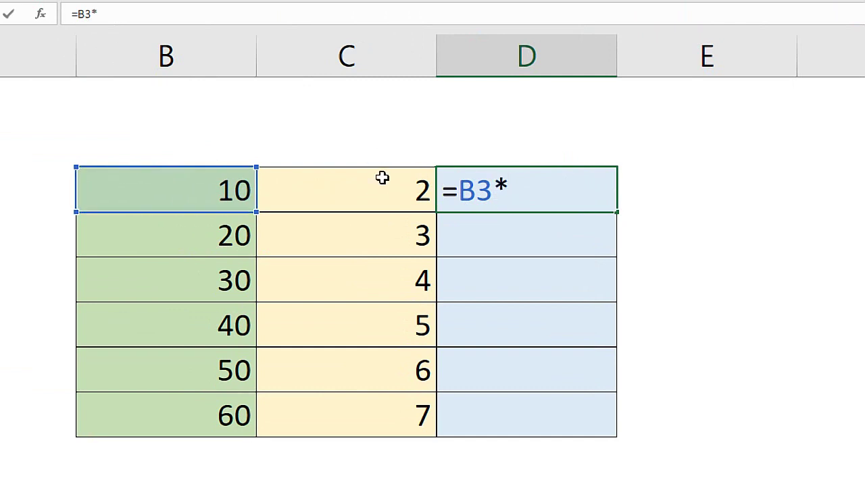
{"action": "left_click", "coordinate": [375, 190]}
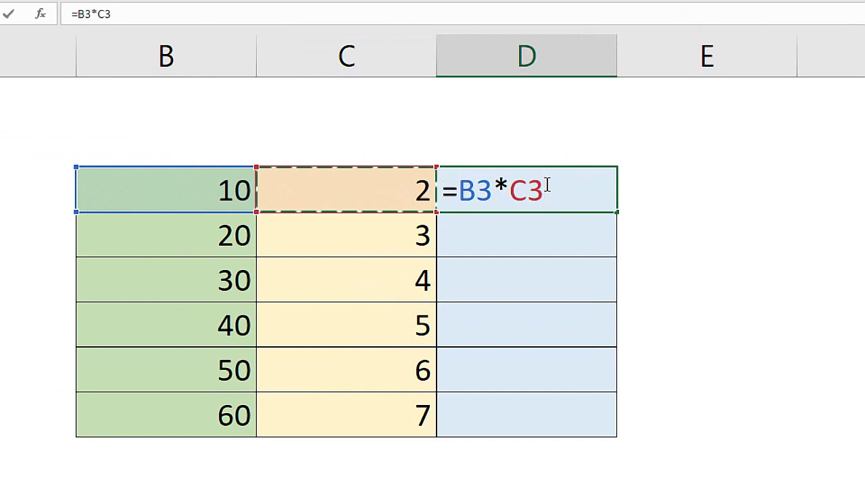
{"action": "key", "text": "Return"}
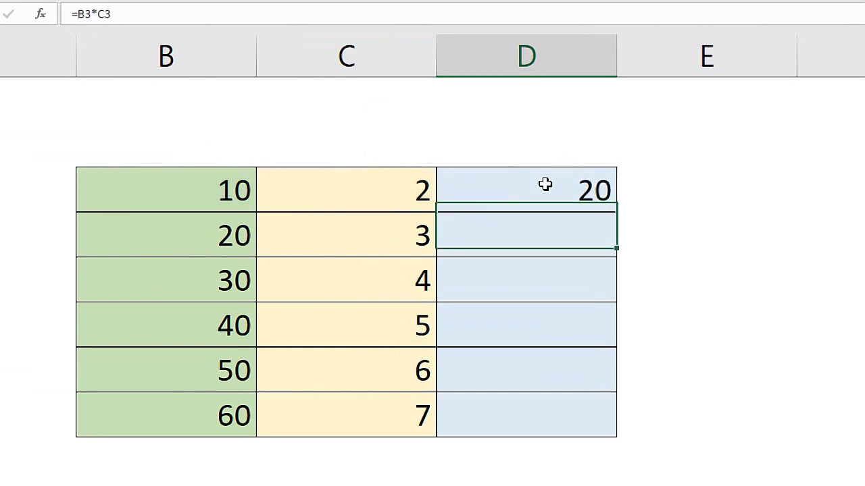
{"action": "key", "text": "Up"}
{"action": "key", "text": "Left"}
{"action": "key", "text": "Left"}
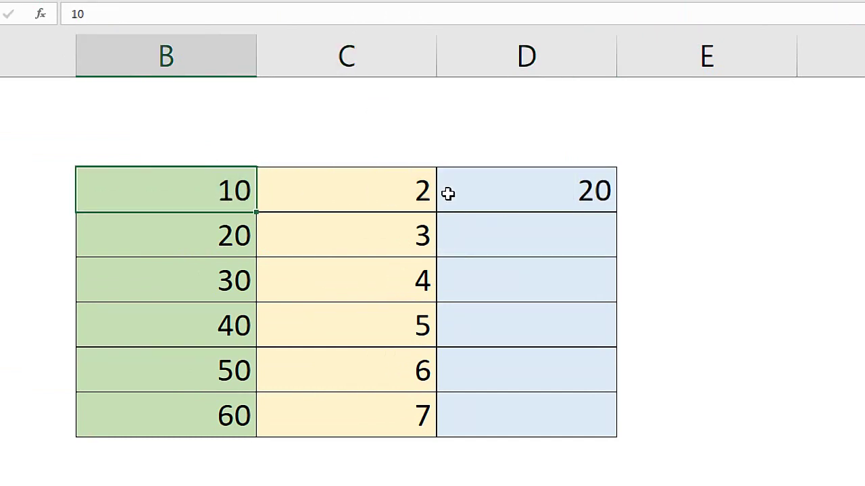
Copy the D3 formula down to D8 and inspect its B3 and C3 references
{"action": "left_click", "coordinate": [546, 190]}
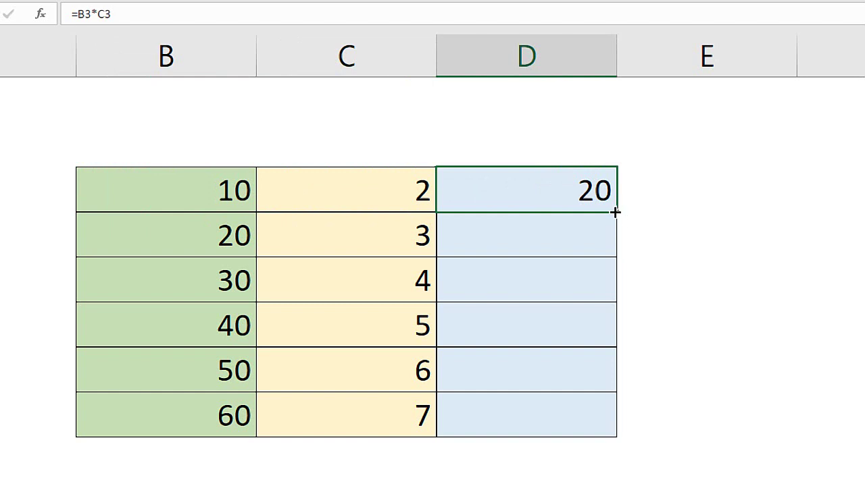
{"action": "left_click_drag", "start_coordinate": [615, 212], "coordinate": [617, 419]}
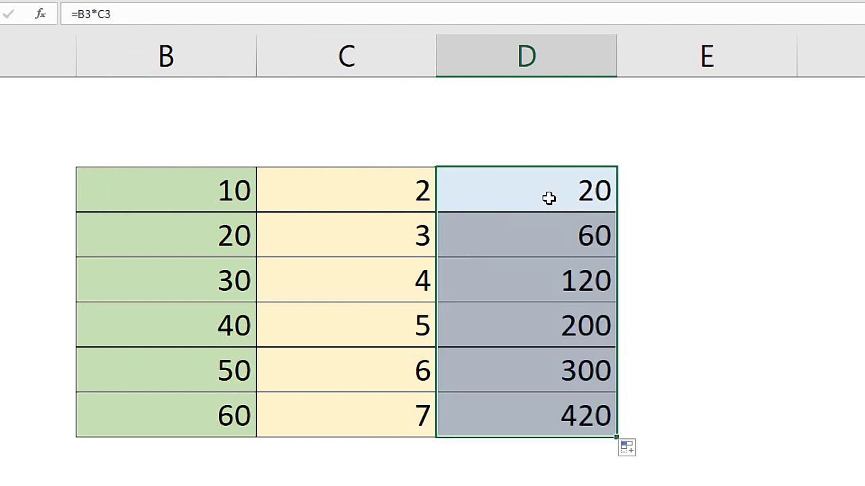
{"action": "double_click", "coordinate": [525, 188]}
{"action": "double_click", "coordinate": [466, 191]}
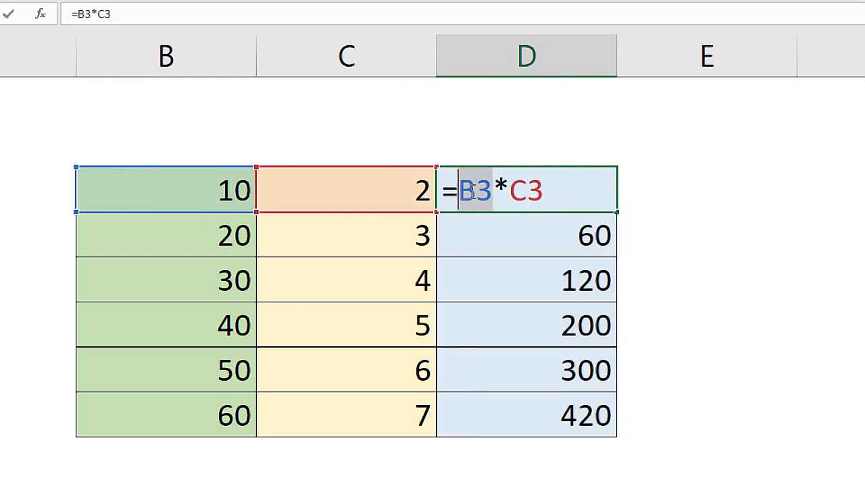
{"action": "double_click", "coordinate": [534, 192]}
{"action": "key", "text": "Escape"}
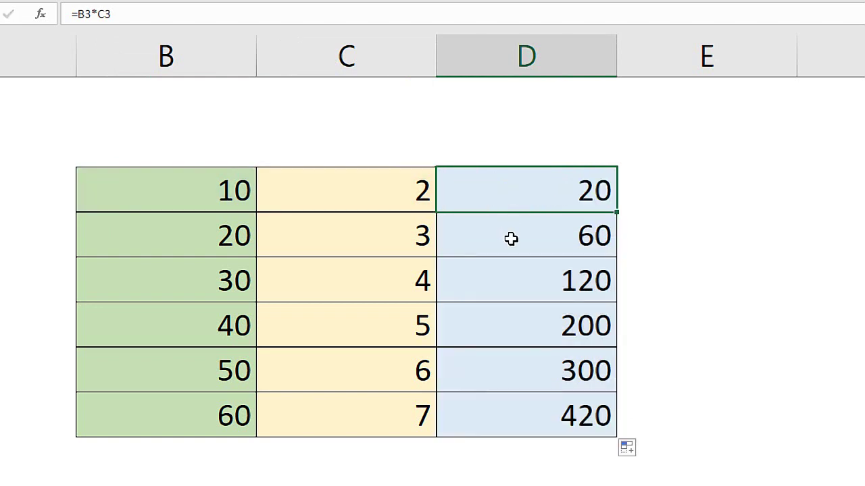
Inspect the D4 and D5 formulas, showing references B4*C4 and B5*C5
{"action": "left_click", "coordinate": [511, 239]}
{"action": "double_click", "coordinate": [511, 238]}
{"action": "double_click", "coordinate": [476, 235]}
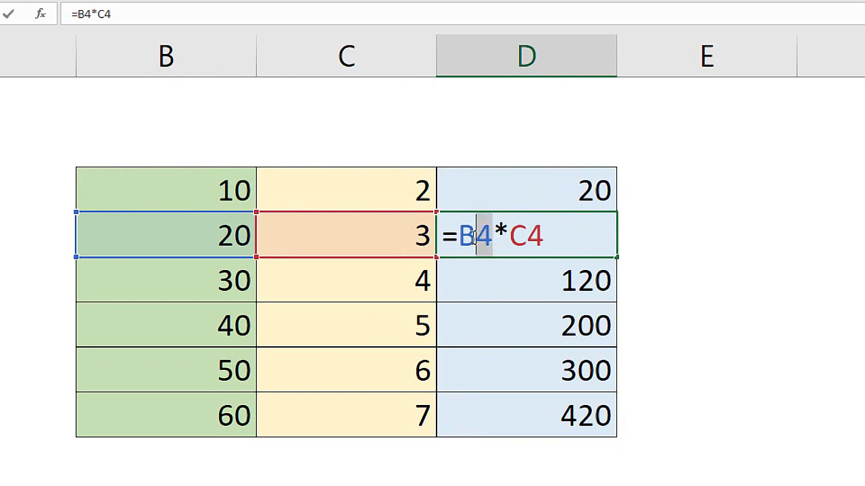
{"action": "double_click", "coordinate": [525, 236]}
{"action": "key", "text": "Escape"}
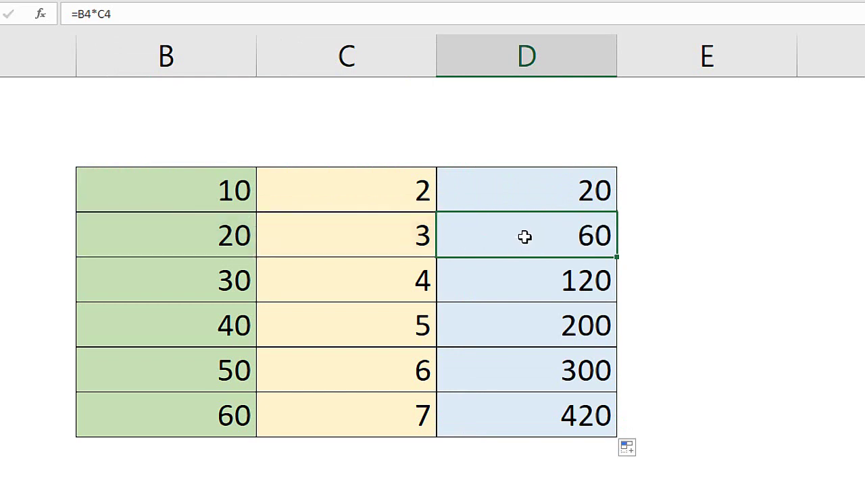
{"action": "double_click", "coordinate": [534, 283]}
{"action": "left_click_drag", "start_coordinate": [493, 281], "coordinate": [458, 280]}
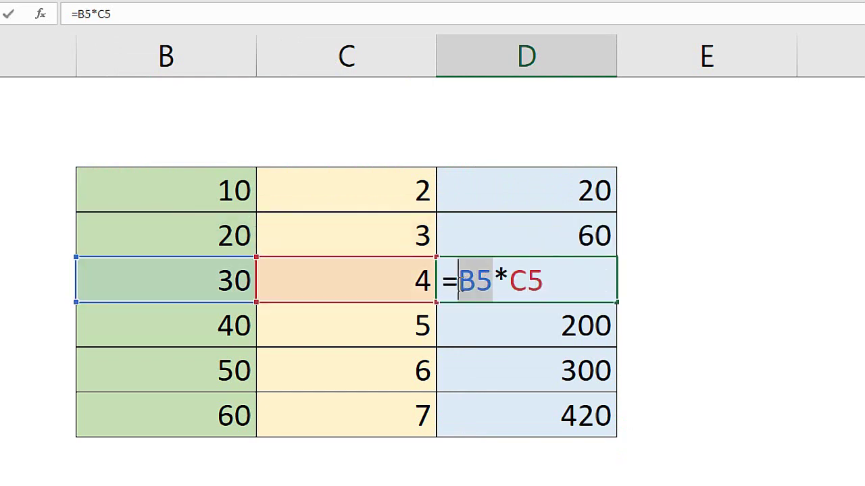
{"action": "left_click_drag", "start_coordinate": [546, 280], "coordinate": [511, 280]}
{"action": "key", "text": "Escape"}
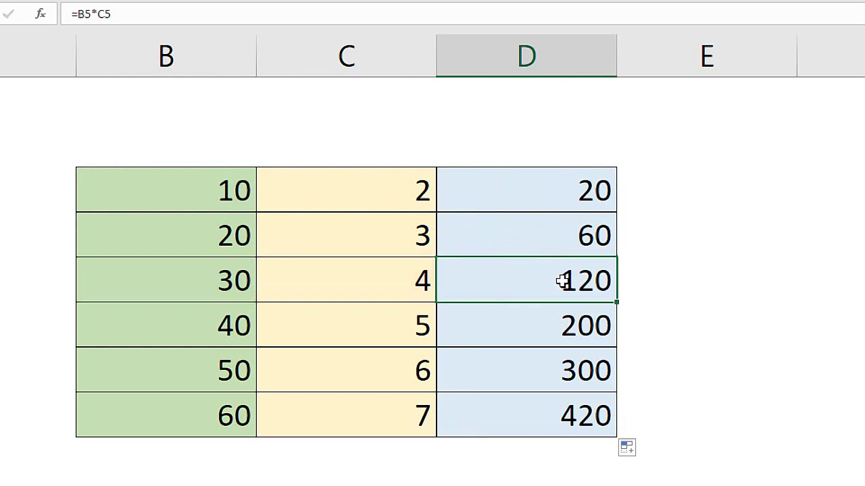
Review D3, D4 and D5 formulas, pointing out how row numbers change down the column
{"action": "left_click", "coordinate": [494, 192]}
{"action": "double_click", "coordinate": [494, 191]}
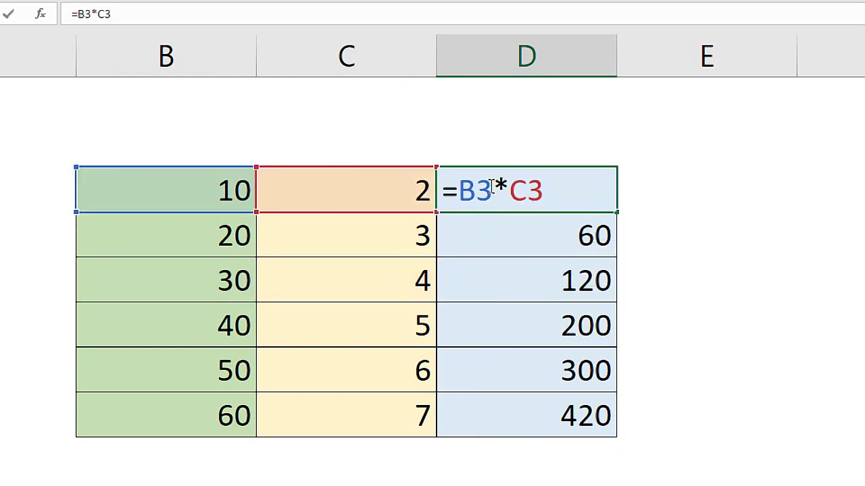
{"action": "left_click_drag", "start_coordinate": [493, 187], "coordinate": [484, 192]}
{"action": "left_click_drag", "start_coordinate": [543, 189], "coordinate": [528, 191]}
{"action": "key", "text": "Return"}
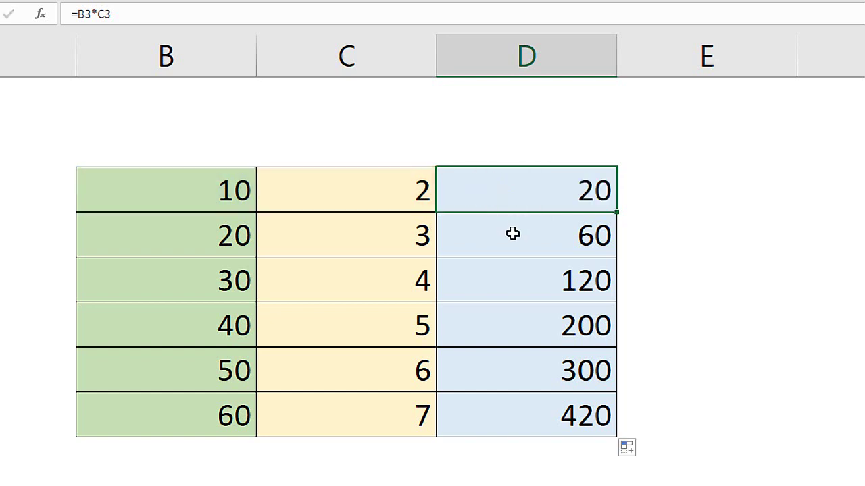
{"action": "double_click", "coordinate": [511, 233]}
{"action": "left_click_drag", "start_coordinate": [492, 233], "coordinate": [481, 235]}
{"action": "left_click_drag", "start_coordinate": [545, 234], "coordinate": [535, 235]}
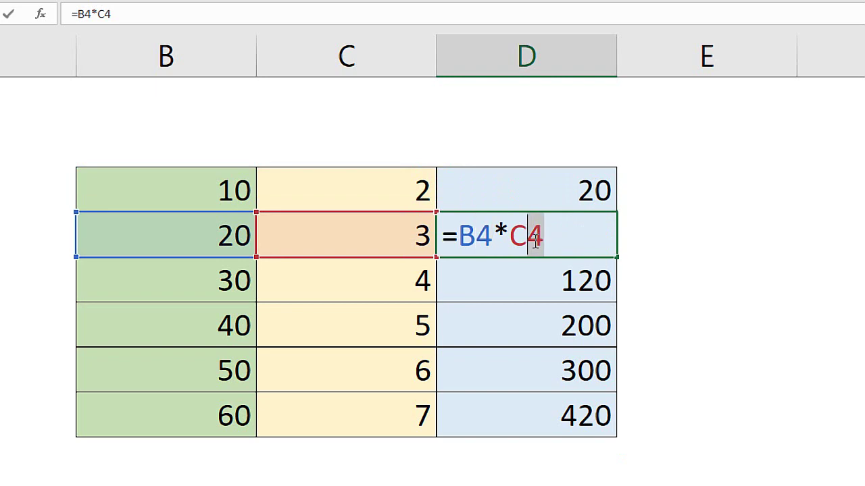
{"action": "key", "text": "Return"}
{"action": "double_click", "coordinate": [505, 284]}
{"action": "left_click_drag", "start_coordinate": [477, 280], "coordinate": [527, 280]}
{"action": "key", "text": "Escape"}
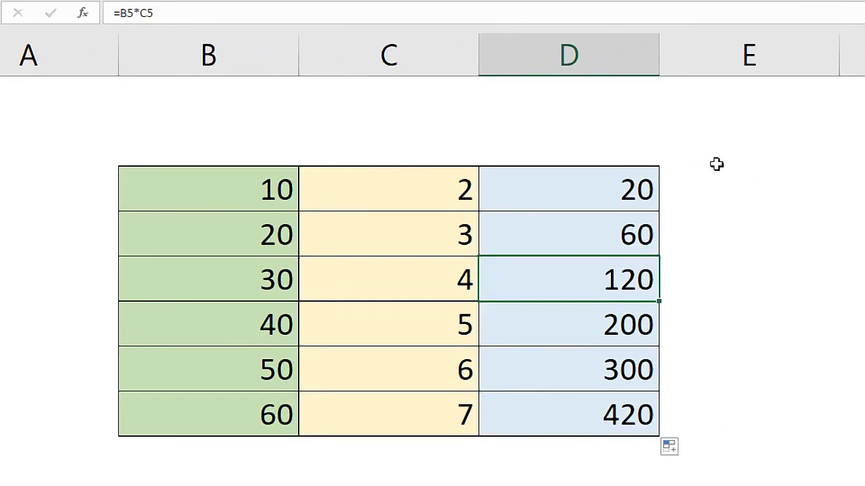
Clear the copied results in D4:D9 and refill the D3 formula down the column
{"action": "left_click", "coordinate": [593, 195]}
{"action": "double_click", "coordinate": [594, 195]}
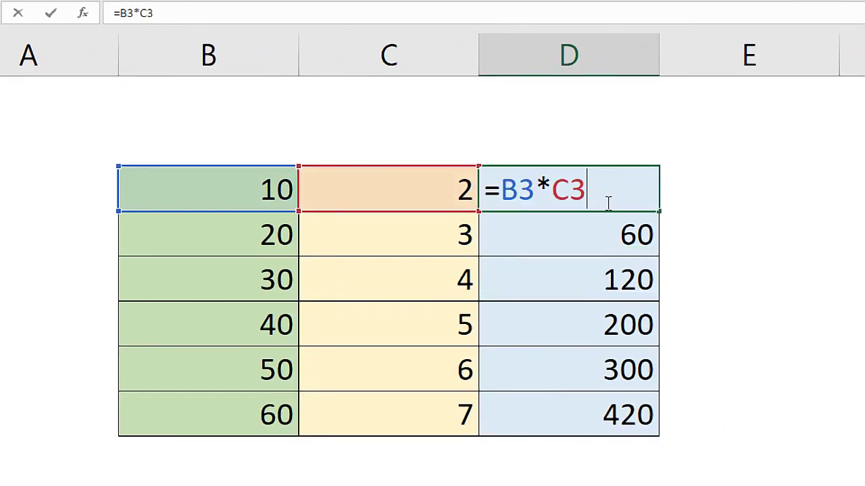
{"action": "key", "text": "Return"}
{"action": "left_click_drag", "start_coordinate": [572, 244], "coordinate": [572, 413]}
{"action": "key", "text": "Delete"}
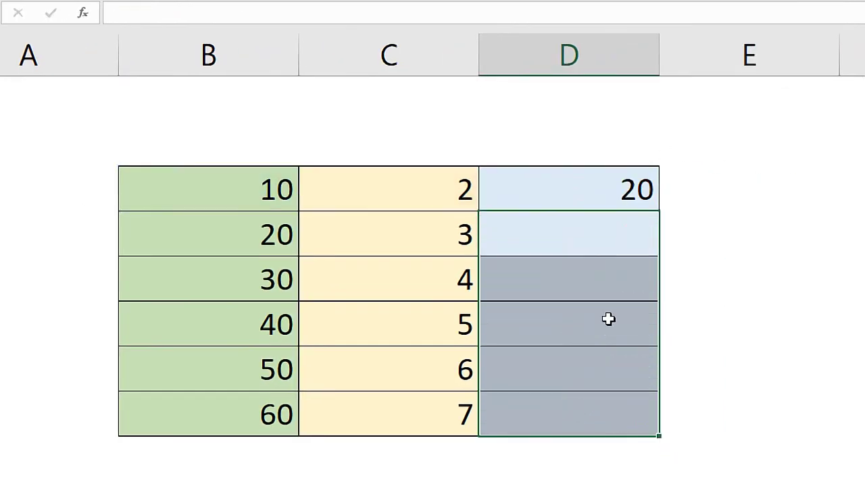
{"action": "left_click", "coordinate": [602, 185]}
{"action": "left_click_drag", "start_coordinate": [659, 212], "coordinate": [650, 427]}
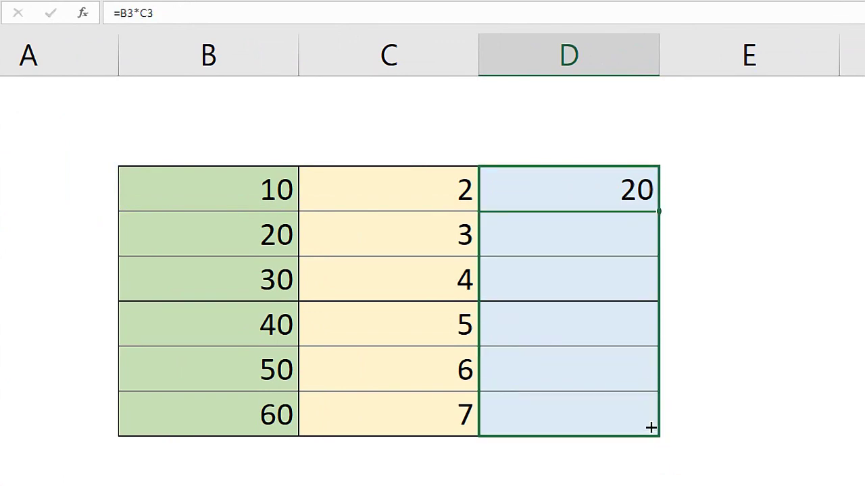
Show the adjusted row numbers and fixed column letters in the D4 and D5 formulas
{"action": "double_click", "coordinate": [596, 236]}
{"action": "left_click_drag", "start_coordinate": [535, 237], "coordinate": [526, 242]}
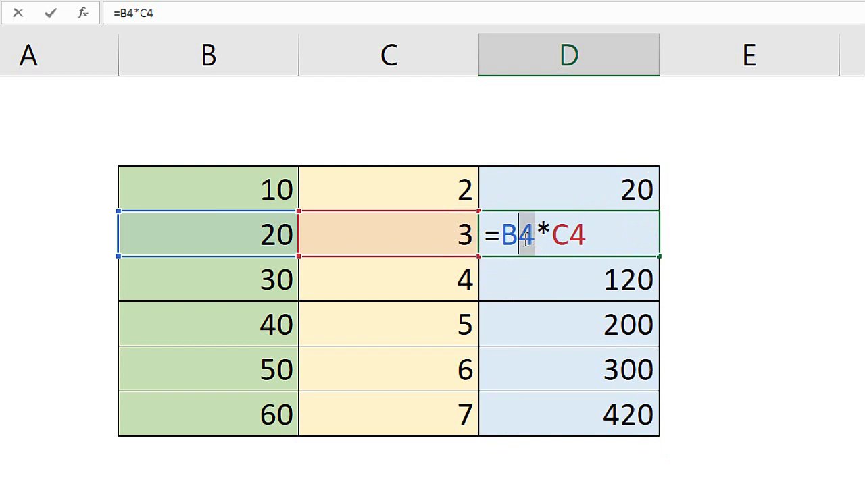
{"action": "left_click_drag", "start_coordinate": [587, 237], "coordinate": [572, 251]}
{"action": "double_click", "coordinate": [569, 279]}
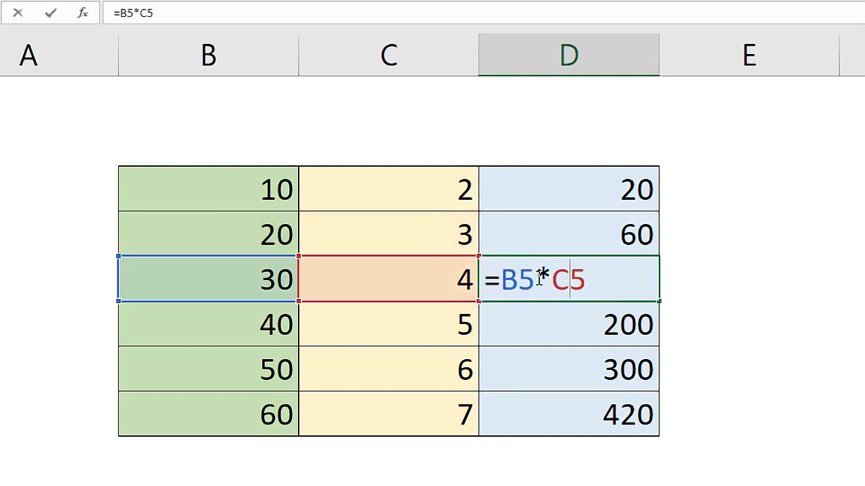
{"action": "mouse_move", "coordinate": [535, 279]}
{"action": "left_mouse_down"}
{"action": "mouse_move", "coordinate": [519, 280]}
{"action": "mouse_move", "coordinate": [582, 282]}
{"action": "left_mouse_up"}
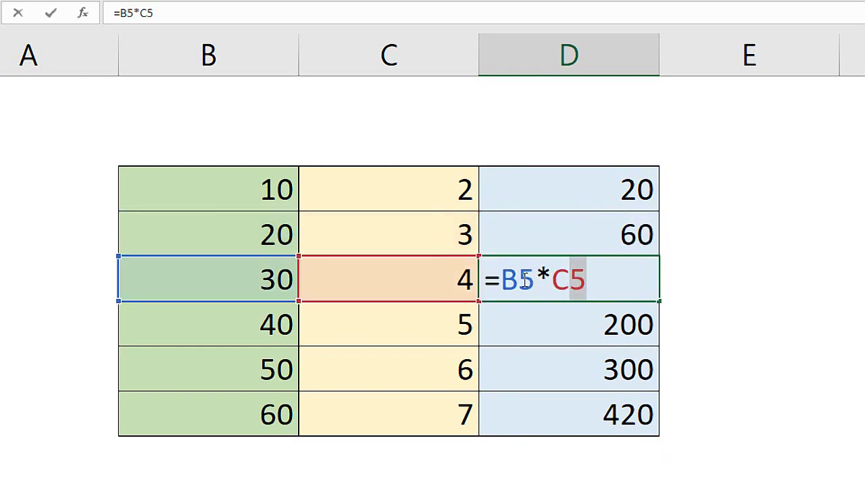
{"action": "left_click_drag", "start_coordinate": [524, 279], "coordinate": [506, 280]}
{"action": "left_click_drag", "start_coordinate": [571, 279], "coordinate": [552, 280]}
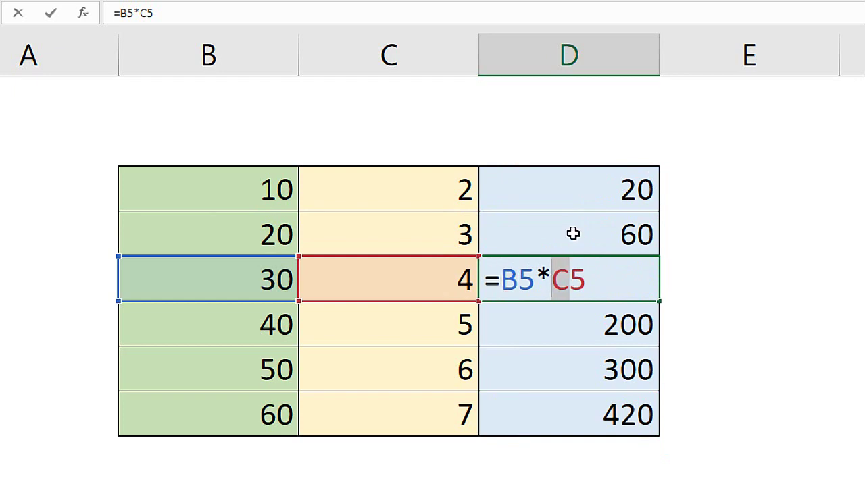
{"action": "key", "text": "Escape"}
{"action": "left_click", "coordinate": [573, 189]}
{"action": "double_click", "coordinate": [573, 189]}
Copy D3's formula right into E3 and F3, showing E3 as C3*D3 and F3 as D3*E3
{"action": "key", "text": "Escape"}
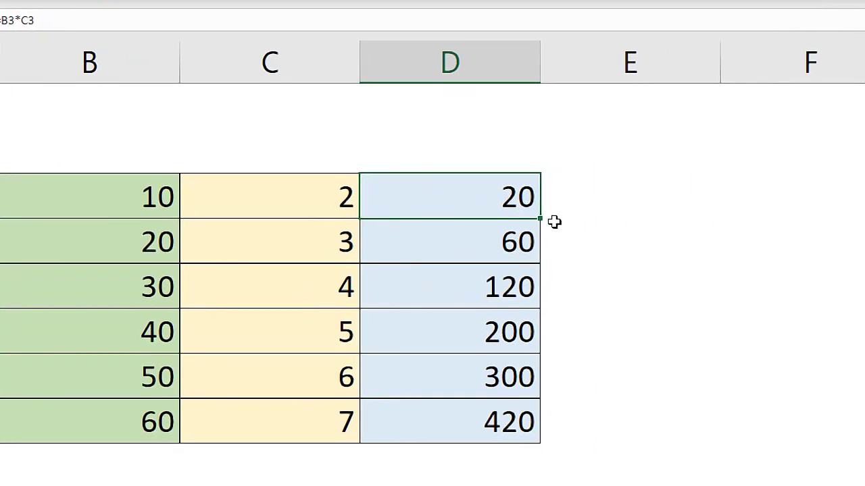
{"action": "left_click_drag", "start_coordinate": [540, 219], "coordinate": [674, 218]}
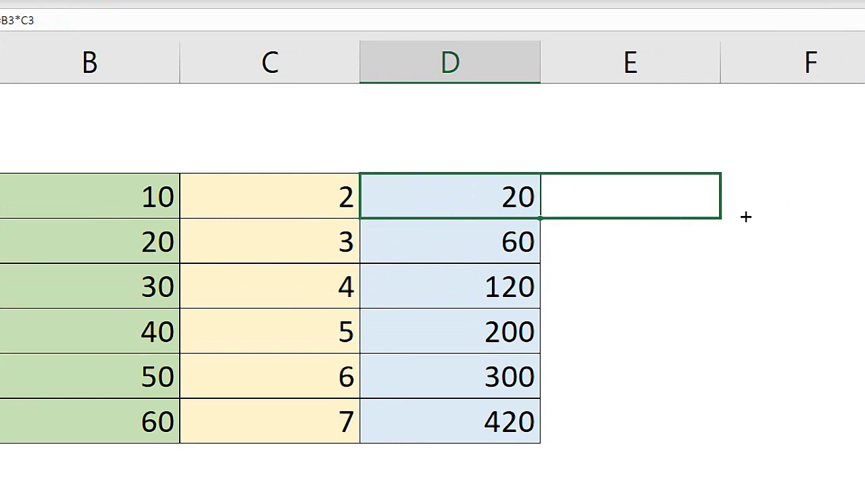
{"action": "left_click_drag", "start_coordinate": [792, 207], "coordinate": [803, 198]}
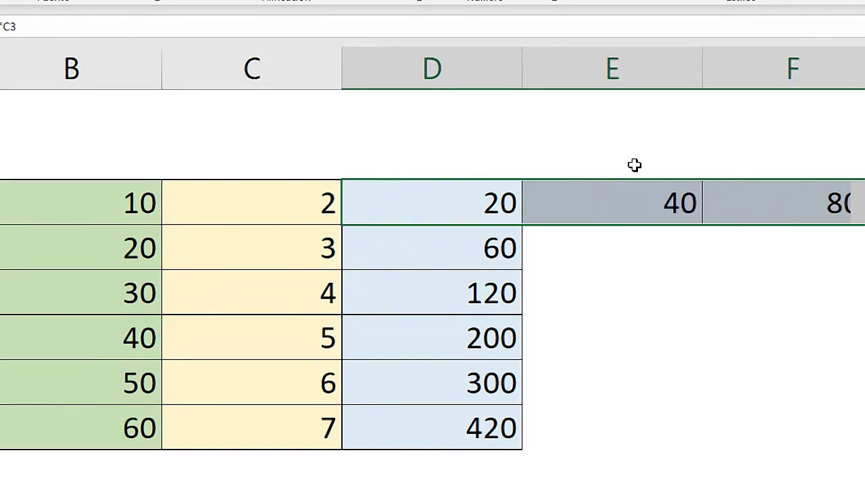
{"action": "double_click", "coordinate": [601, 199]}
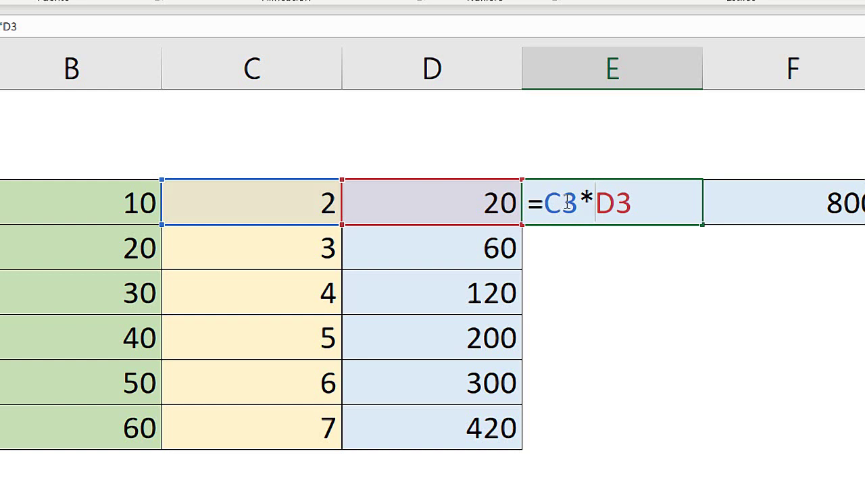
{"action": "left_click_drag", "start_coordinate": [566, 204], "coordinate": [552, 205]}
{"action": "left_click", "coordinate": [730, 203]}
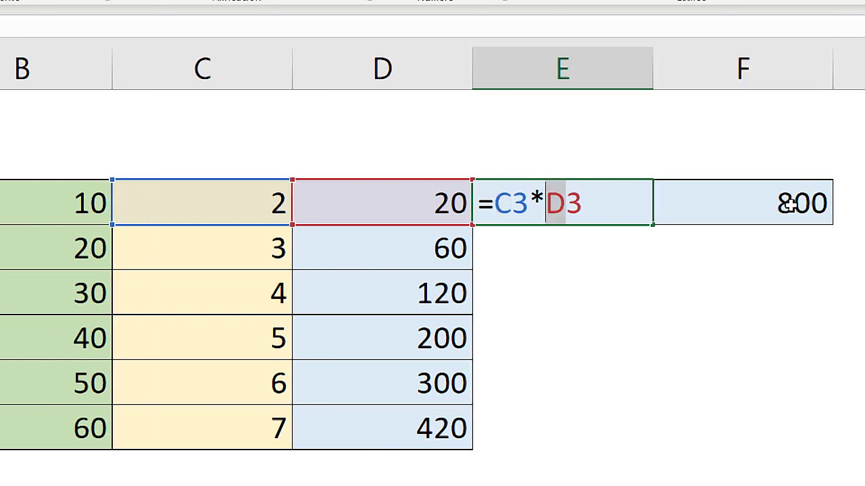
{"action": "double_click", "coordinate": [690, 203]}
{"action": "left_click_drag", "start_coordinate": [628, 203], "coordinate": [615, 204]}
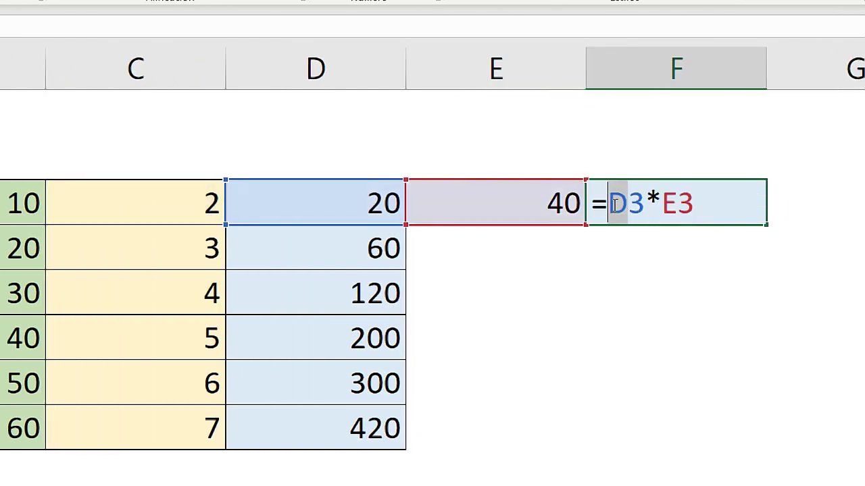
{"action": "left_click_drag", "start_coordinate": [676, 204], "coordinate": [662, 203]}
{"action": "key", "text": "Escape"}
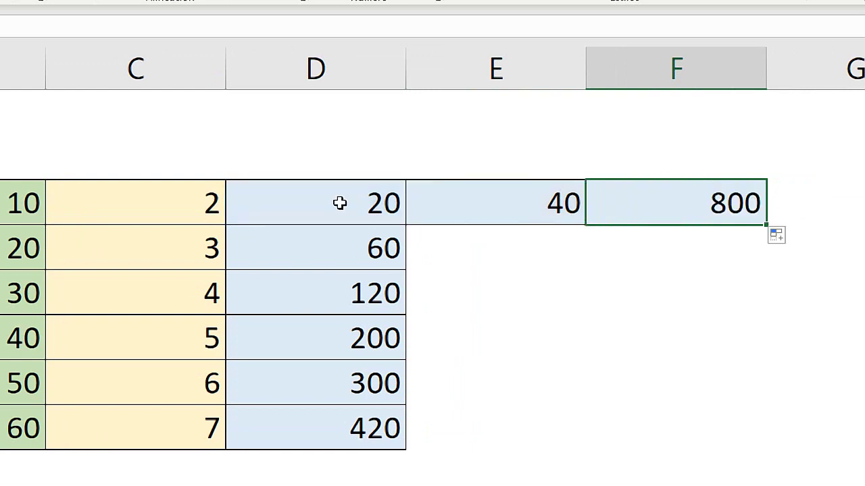
Review the D3, E3 and F3 formulas, pointing out how column references shift across
{"action": "double_click", "coordinate": [339, 204]}
{"action": "left_click_drag", "start_coordinate": [265, 203], "coordinate": [250, 205]}
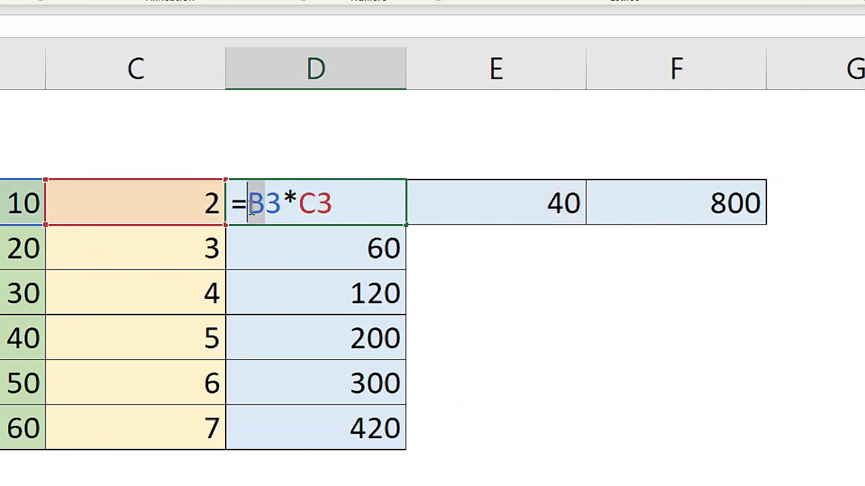
{"action": "key", "text": "Escape"}
{"action": "double_click", "coordinate": [484, 205]}
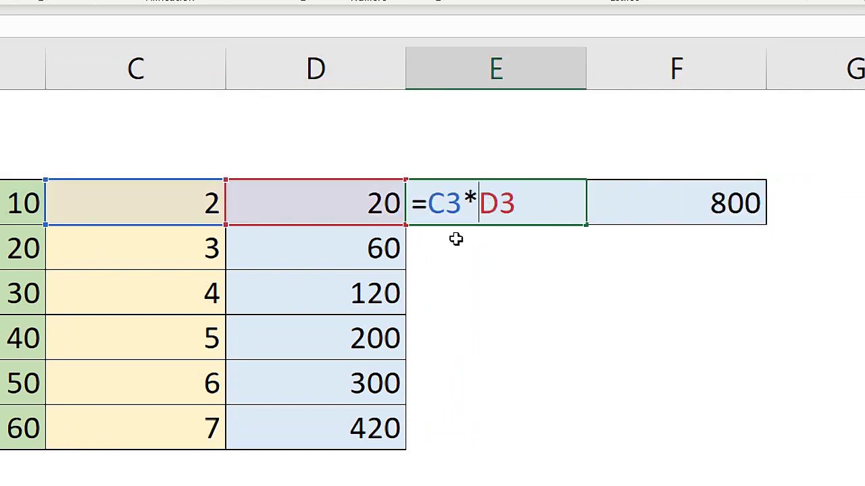
{"action": "left_click_drag", "start_coordinate": [437, 206], "coordinate": [428, 206]}
{"action": "left_click_drag", "start_coordinate": [491, 206], "coordinate": [479, 206]}
{"action": "key", "text": "Escape"}
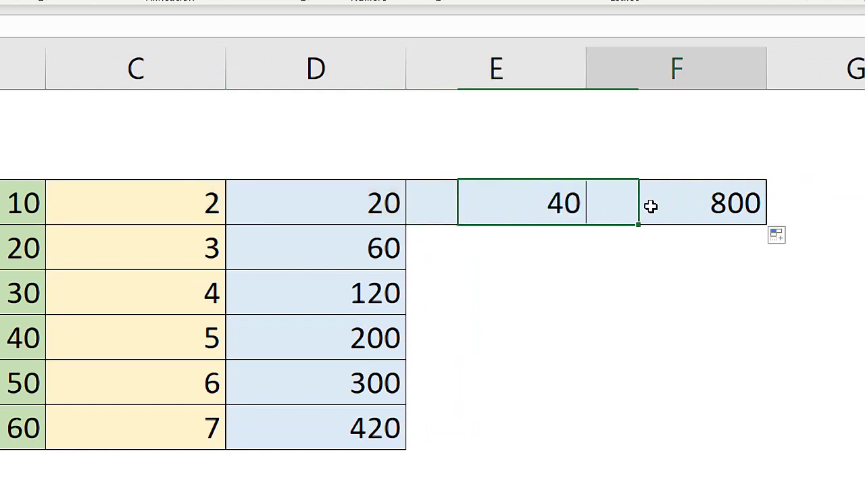
{"action": "double_click", "coordinate": [647, 204]}
{"action": "left_click_drag", "start_coordinate": [625, 205], "coordinate": [612, 205]}
{"action": "left_click_drag", "start_coordinate": [674, 205], "coordinate": [662, 205]}
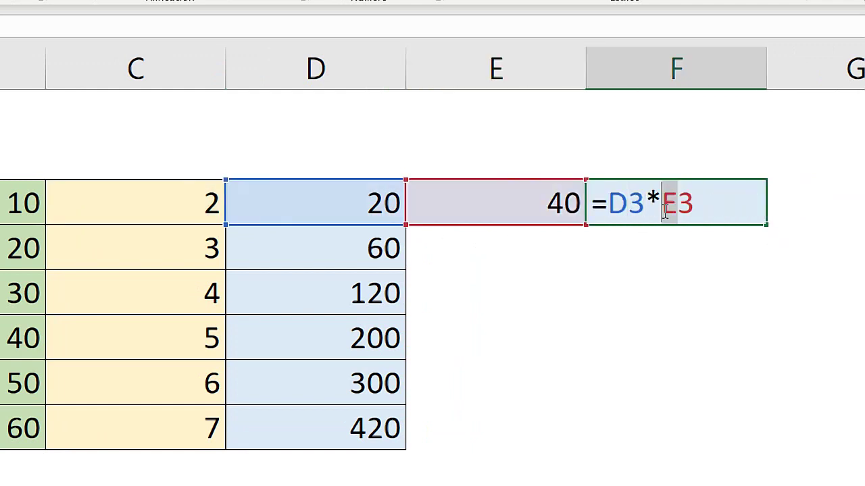
{"action": "key", "text": "Escape"}
Clear E3:F3, removing 40 and 800, and reselect D3
{"action": "left_click", "coordinate": [447, 209]}
{"action": "left_click_drag", "start_coordinate": [446, 209], "coordinate": [647, 207]}
{"action": "key", "text": "Delete"}
{"action": "left_click", "coordinate": [449, 273]}
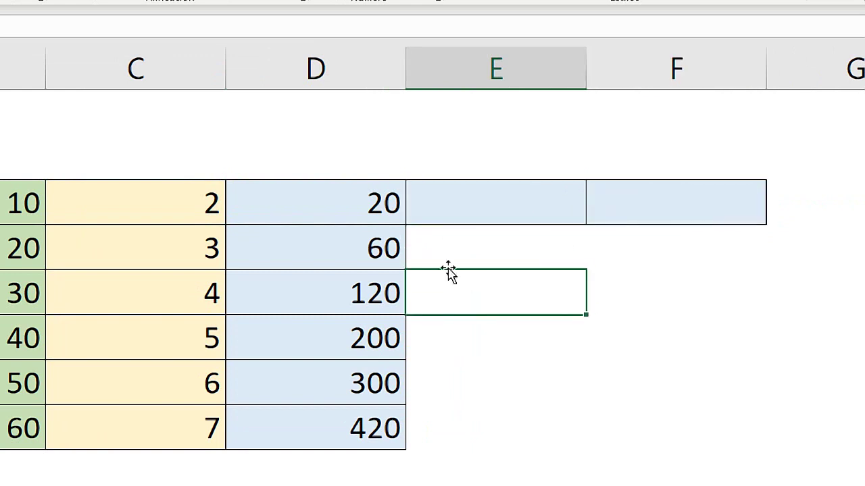
{"action": "left_click", "coordinate": [350, 199]}
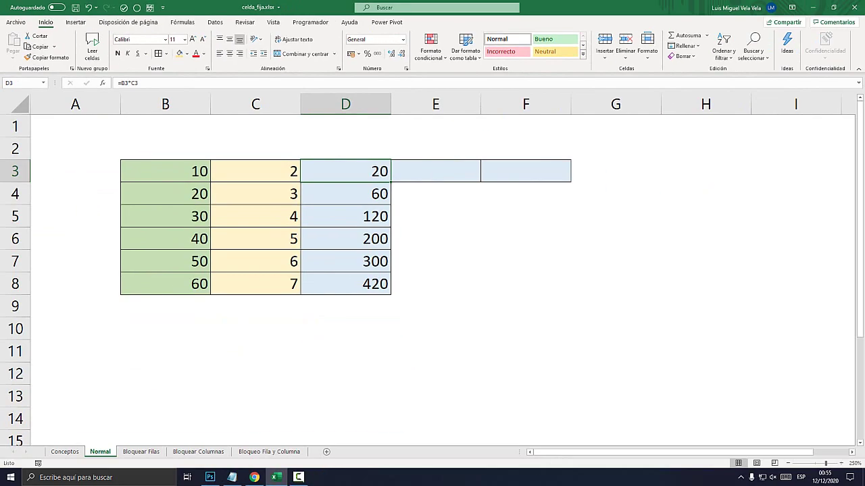
Switch to the Bloquear Filas sheet and point out the empty cells below the 5
{"action": "left_click_drag", "start_coordinate": [436, 104], "coordinate": [527, 104]}
{"action": "right_click", "coordinate": [540, 102]}
{"action": "left_click", "coordinate": [567, 174]}
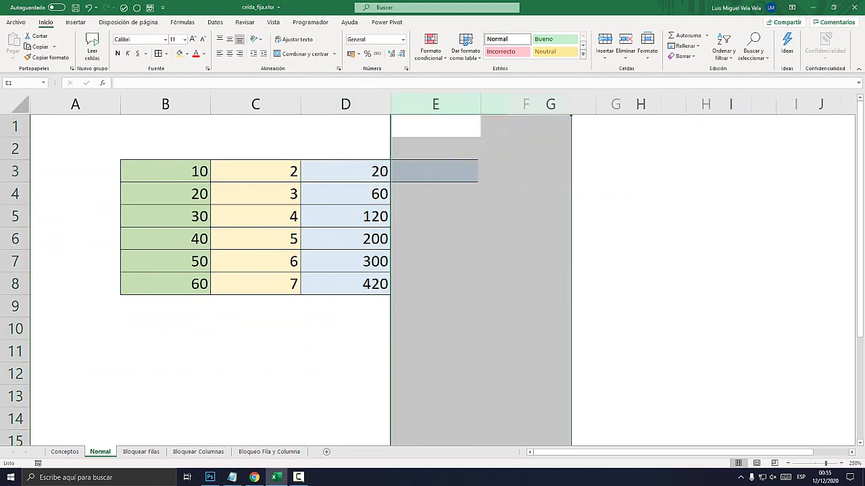
{"action": "left_click", "coordinate": [256, 261]}
{"action": "left_click", "coordinate": [140, 452]}
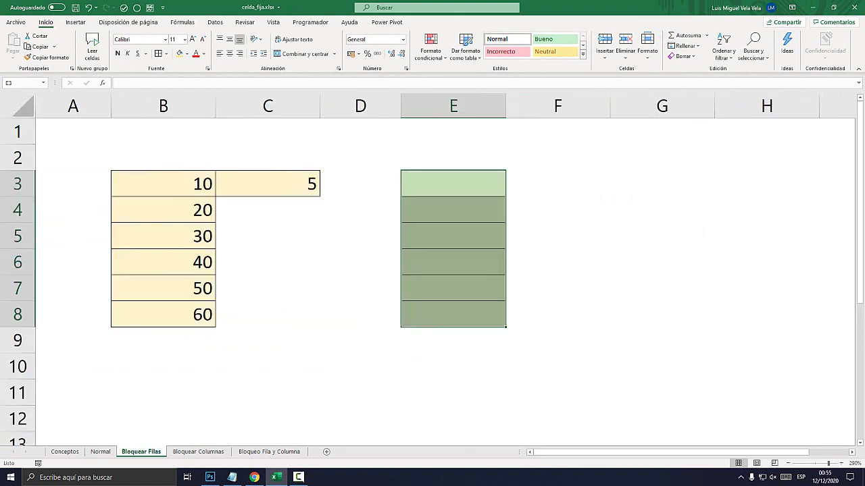
{"action": "left_click", "coordinate": [267, 262]}
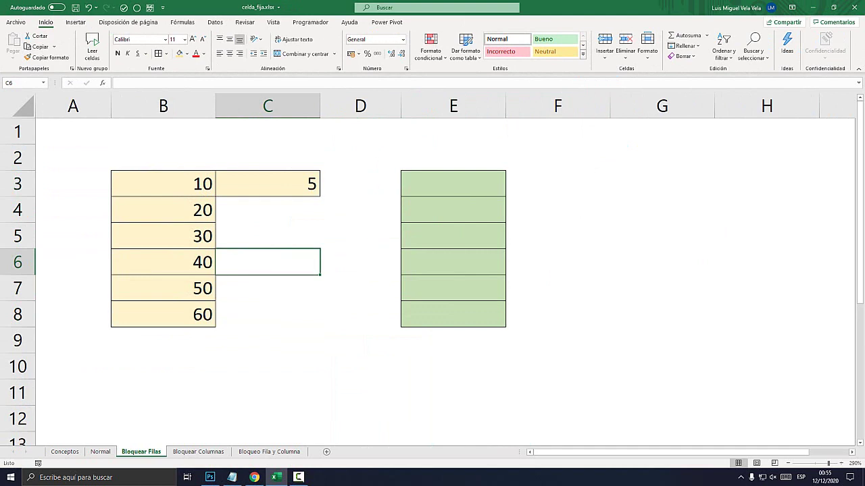
Enter =B3+C3 in E3 (15) and fill it down to E8
{"action": "left_click", "coordinate": [453, 183]}
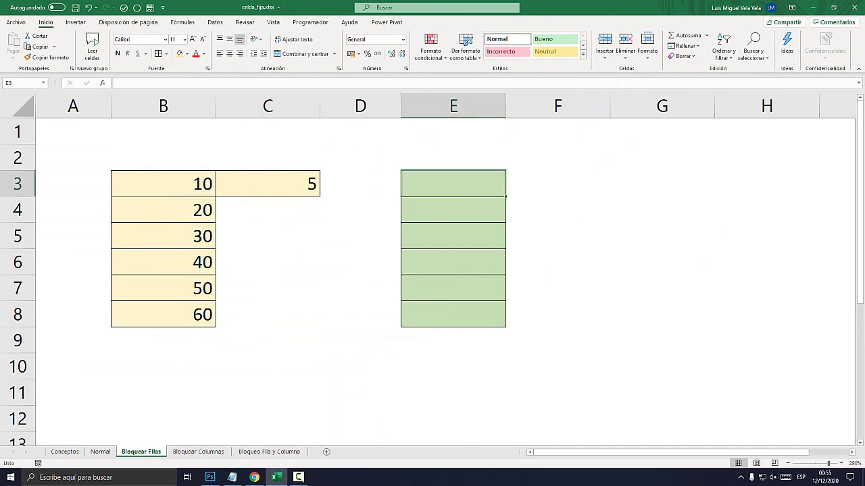
{"action": "type", "text": "="}
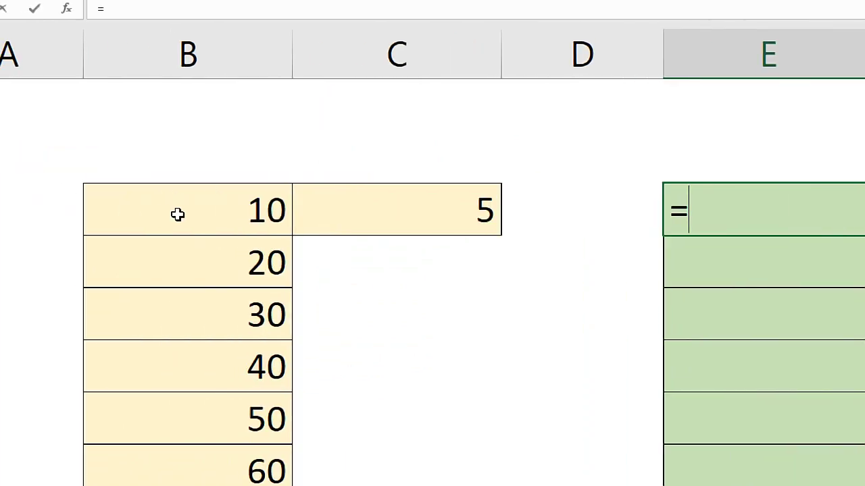
{"action": "left_click", "coordinate": [182, 184]}
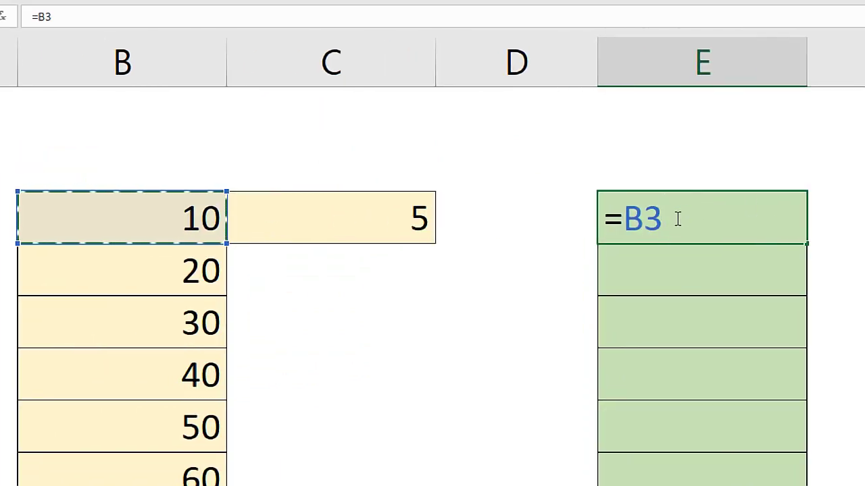
{"action": "type", "text": "+"}
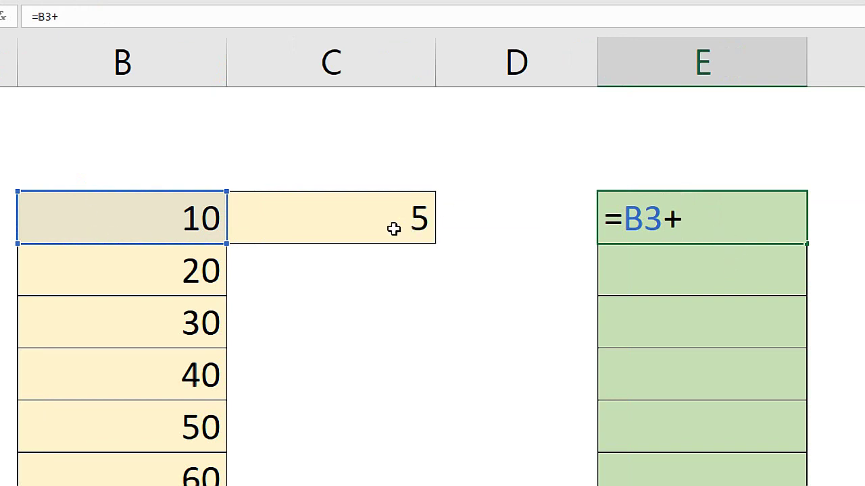
{"action": "left_click", "coordinate": [383, 232]}
{"action": "key", "text": "Return"}
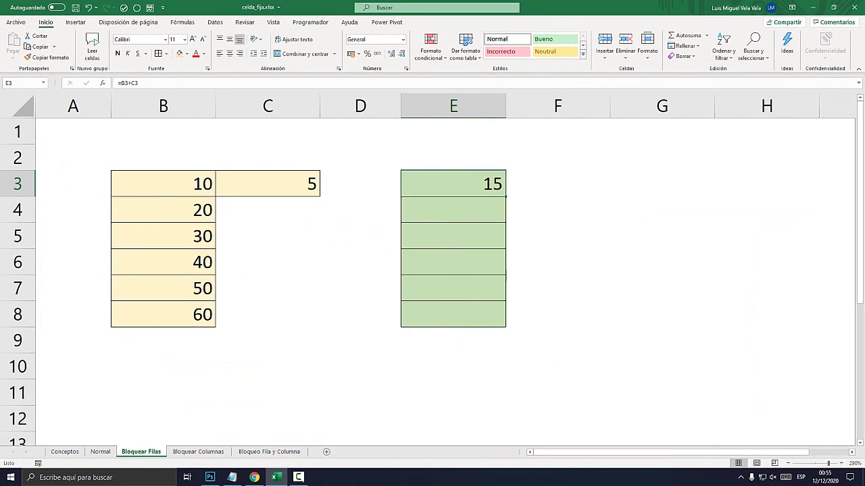
{"action": "left_click_drag", "start_coordinate": [505, 197], "coordinate": [505, 326]}
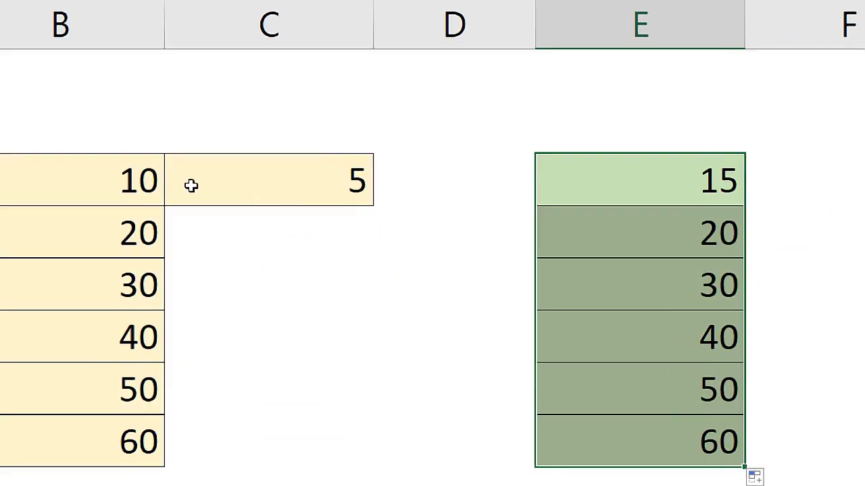
{"action": "left_click", "coordinate": [243, 185]}
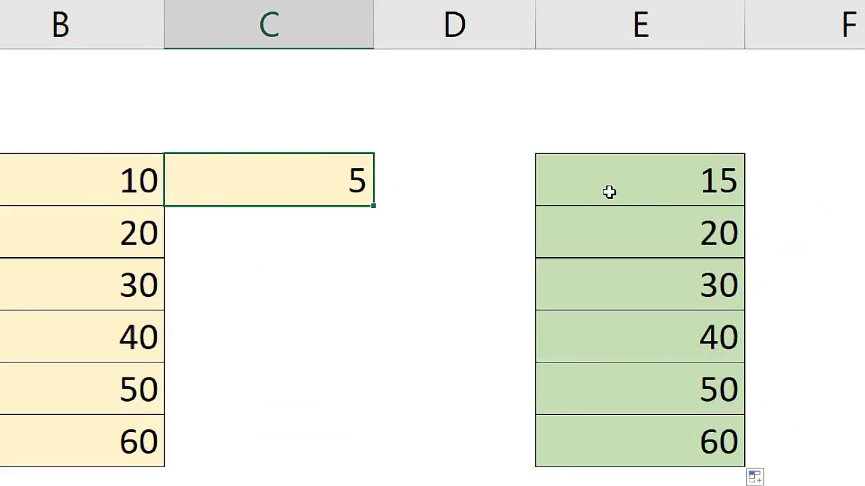
{"action": "left_click", "coordinate": [450, 183]}
{"action": "left_click", "coordinate": [112, 228]}
{"action": "left_click", "coordinate": [284, 192]}
{"action": "left_click", "coordinate": [621, 247]}
{"action": "left_click", "coordinate": [159, 281]}
{"action": "left_click", "coordinate": [311, 181]}
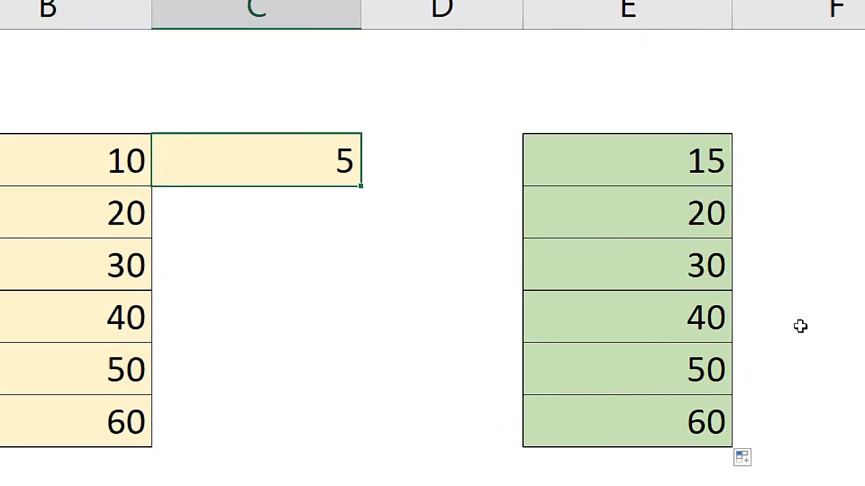
{"action": "left_click", "coordinate": [625, 298]}
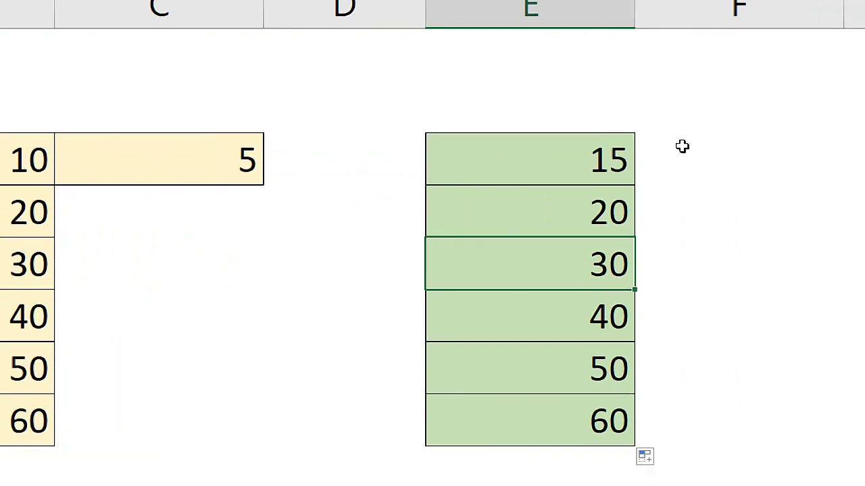
{"action": "double_click", "coordinate": [503, 162]}
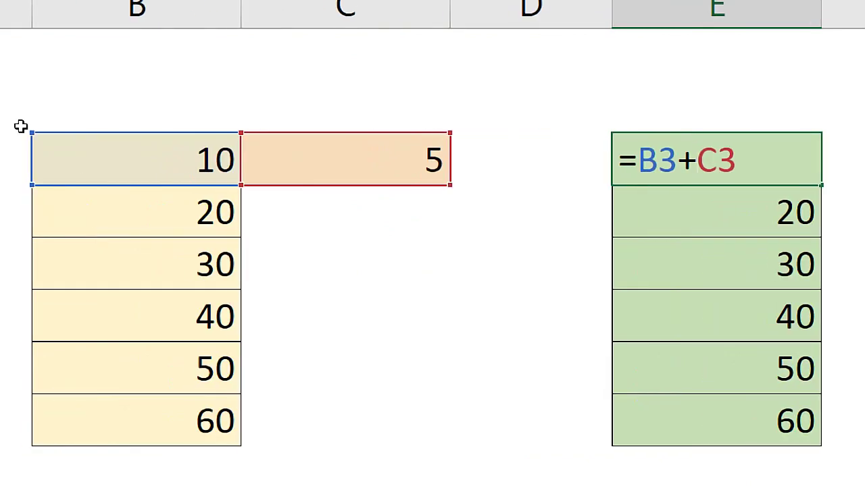
{"action": "left_click_drag", "start_coordinate": [553, 162], "coordinate": [508, 162]}
{"action": "left_click_drag", "start_coordinate": [747, 167], "coordinate": [708, 166]}
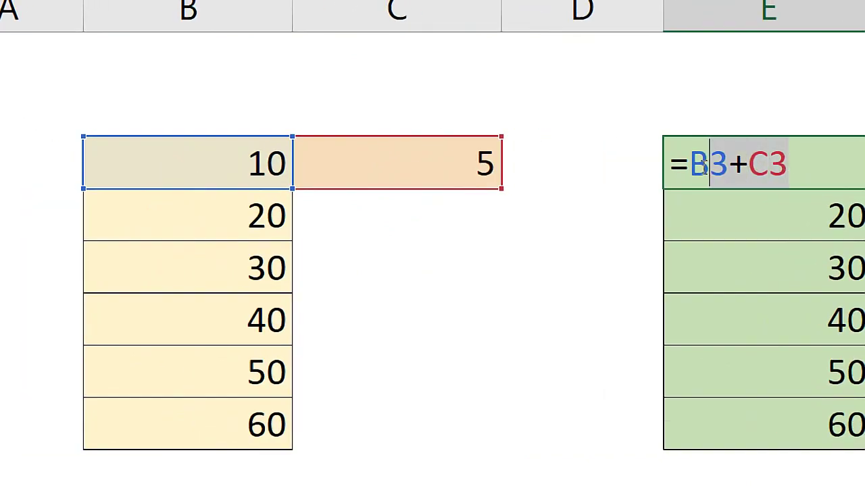
{"action": "left_click_drag", "start_coordinate": [820, 164], "coordinate": [754, 165]}
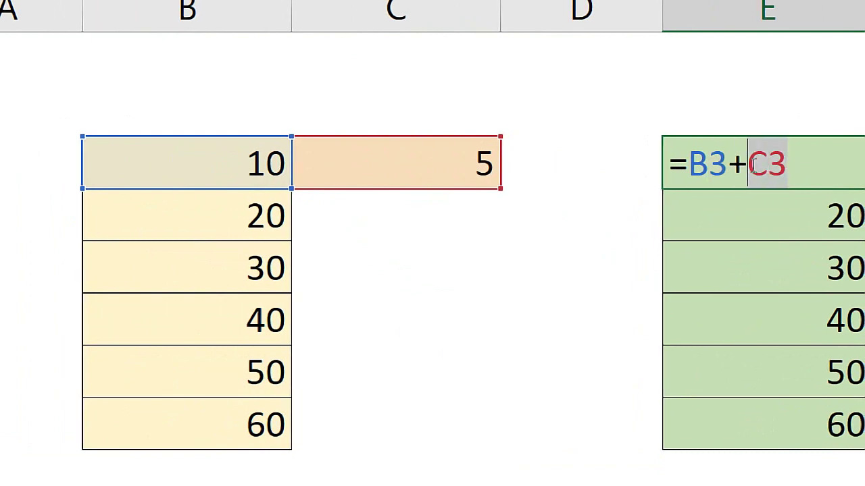
{"action": "key", "text": "Return"}
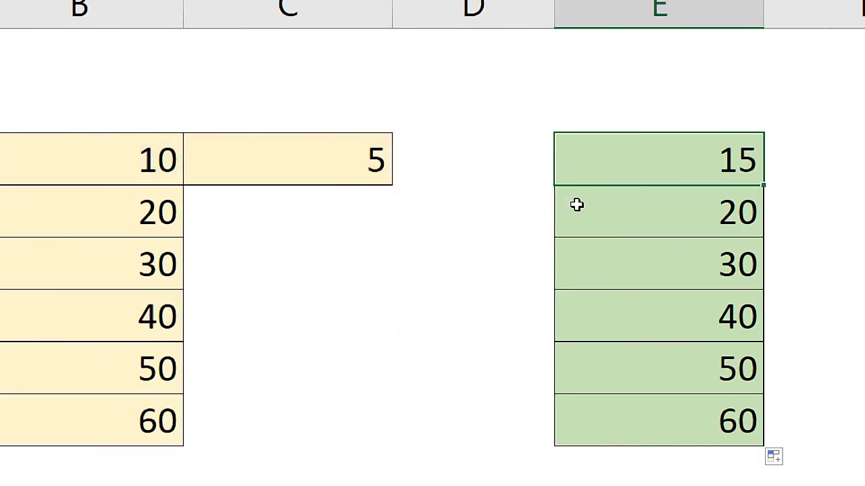
{"action": "double_click", "coordinate": [645, 210]}
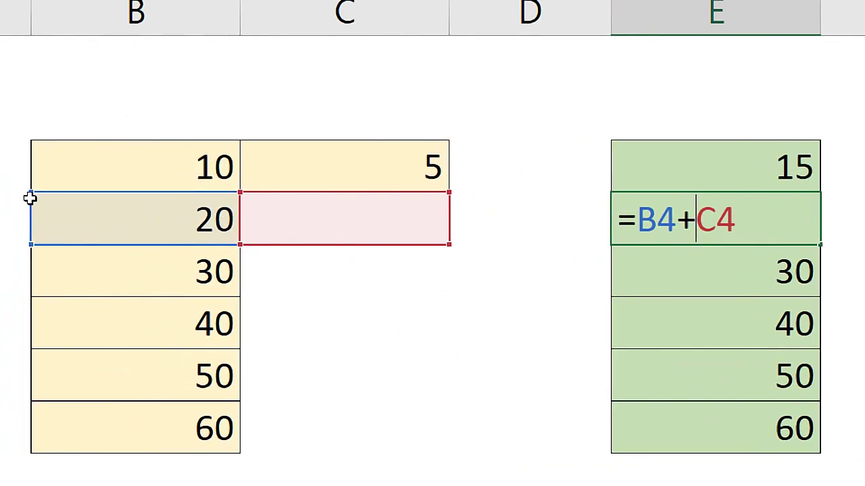
{"action": "left_click_drag", "start_coordinate": [675, 218], "coordinate": [649, 215]}
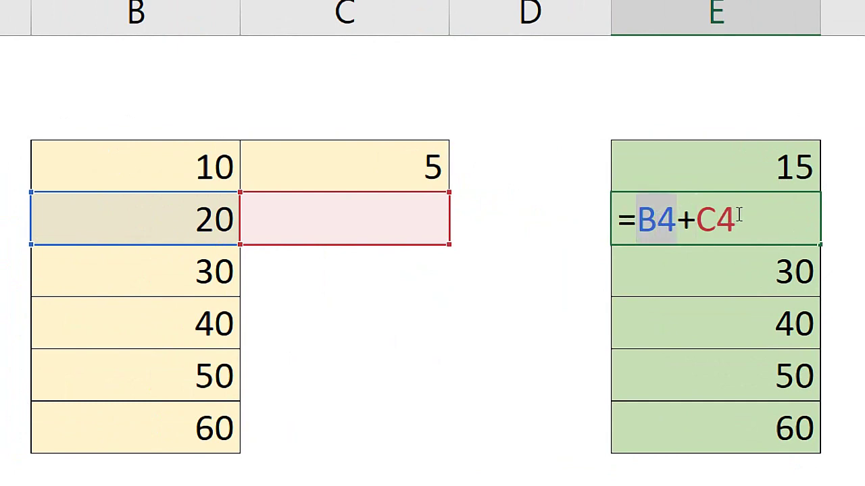
{"action": "left_click_drag", "start_coordinate": [739, 217], "coordinate": [696, 217]}
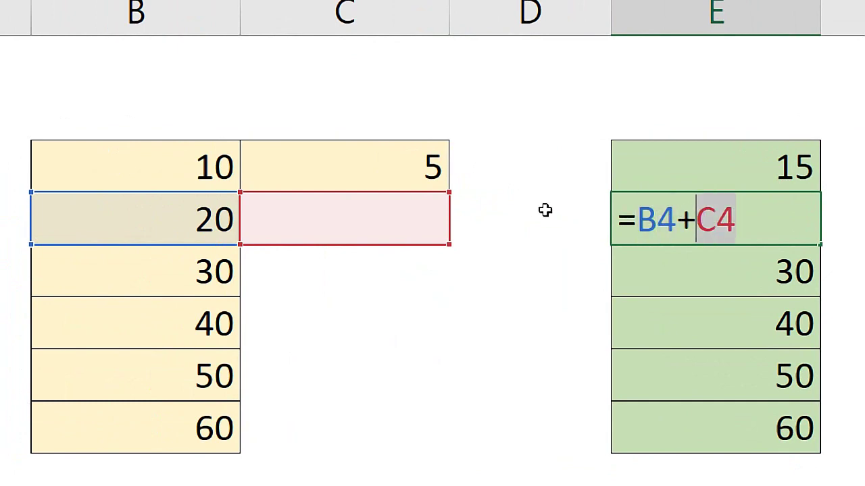
{"action": "key", "text": "Escape"}
{"action": "left_click", "coordinate": [398, 183]}
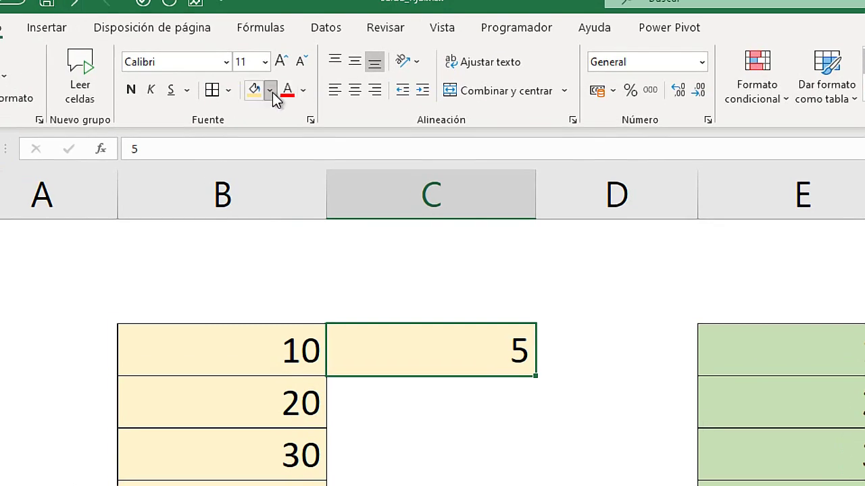
{"action": "left_click", "coordinate": [188, 53]}
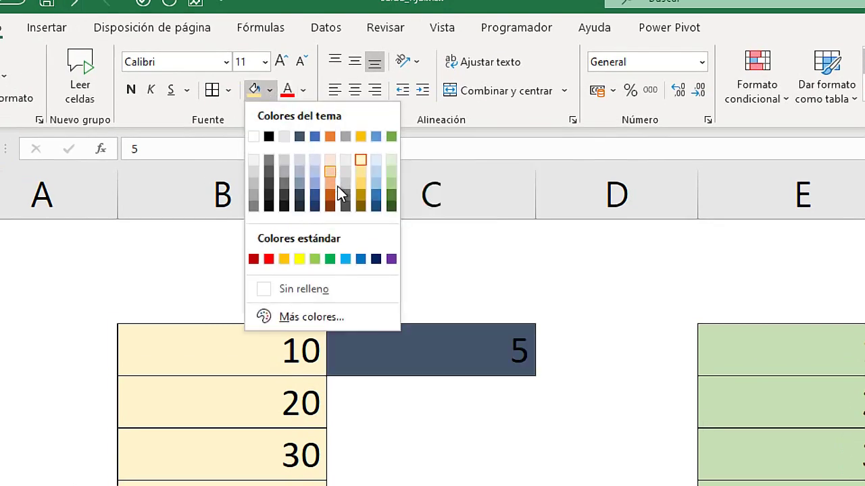
{"action": "left_click", "coordinate": [268, 259]}
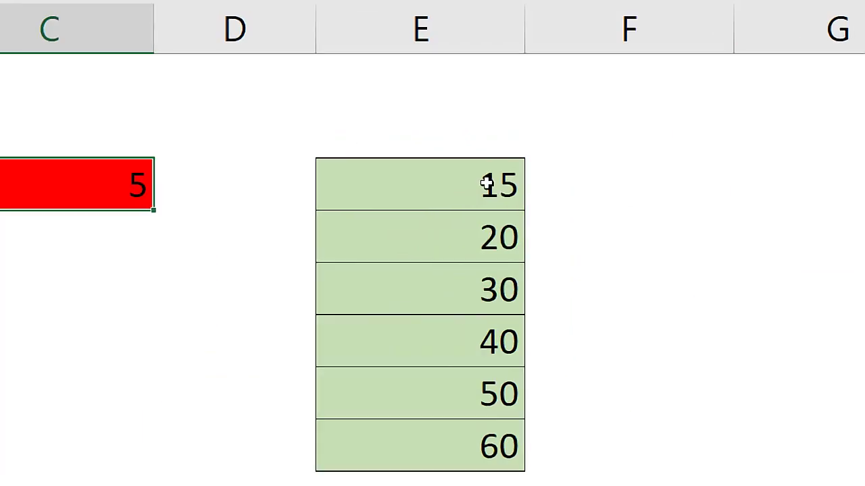
{"action": "double_click", "coordinate": [486, 184]}
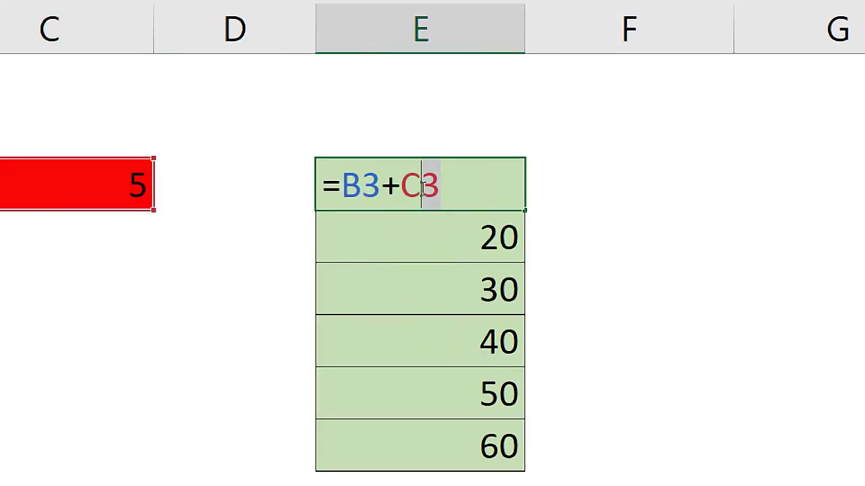
{"action": "key", "text": "Escape"}
{"action": "double_click", "coordinate": [471, 231]}
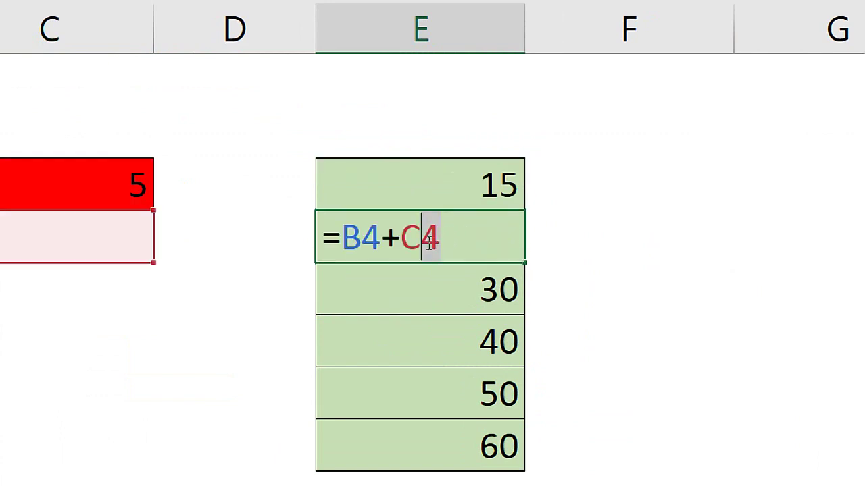
{"action": "left_click", "coordinate": [458, 290]}
{"action": "double_click", "coordinate": [457, 290]}
{"action": "left_click_drag", "start_coordinate": [465, 290], "coordinate": [420, 290]}
{"action": "left_click", "coordinate": [447, 289]}
{"action": "left_click", "coordinate": [438, 289]}
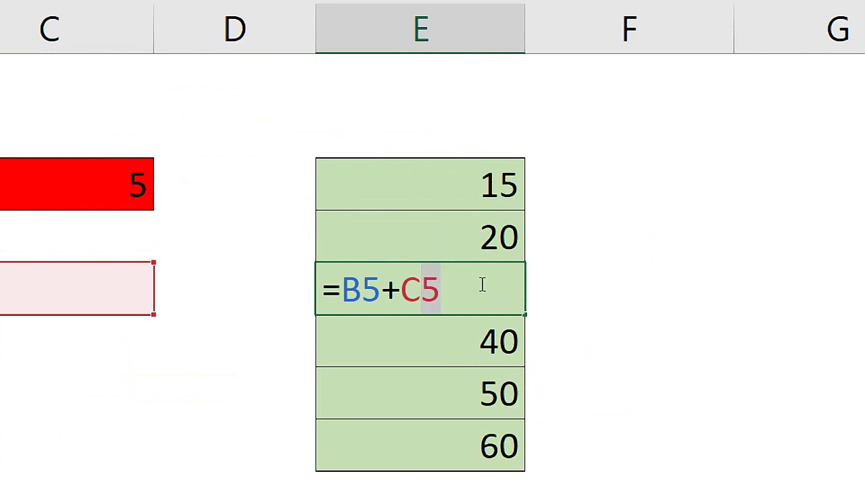
{"action": "key", "text": "Escape"}
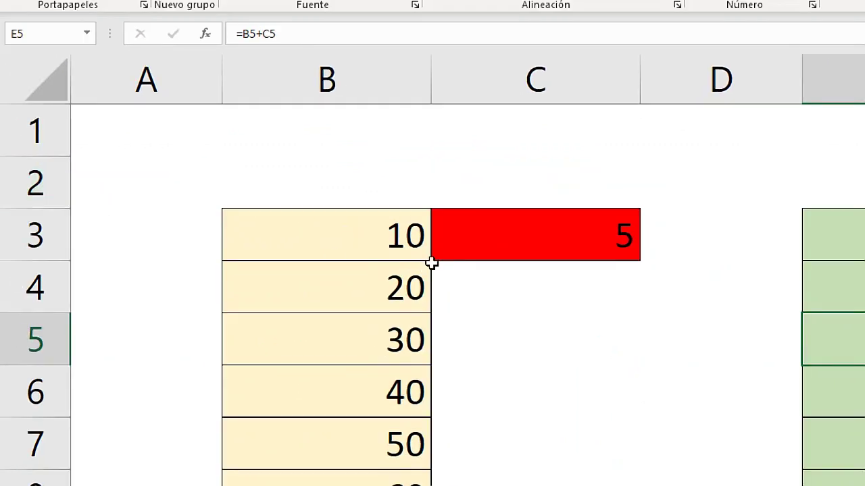
{"action": "left_click", "coordinate": [556, 84]}
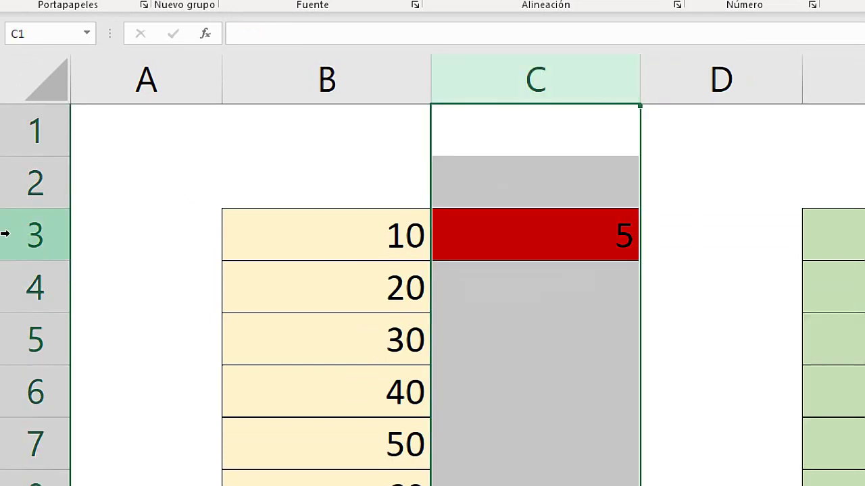
{"action": "left_click", "coordinate": [34, 234]}
{"action": "left_click", "coordinate": [545, 234]}
{"action": "key", "text": "super"}
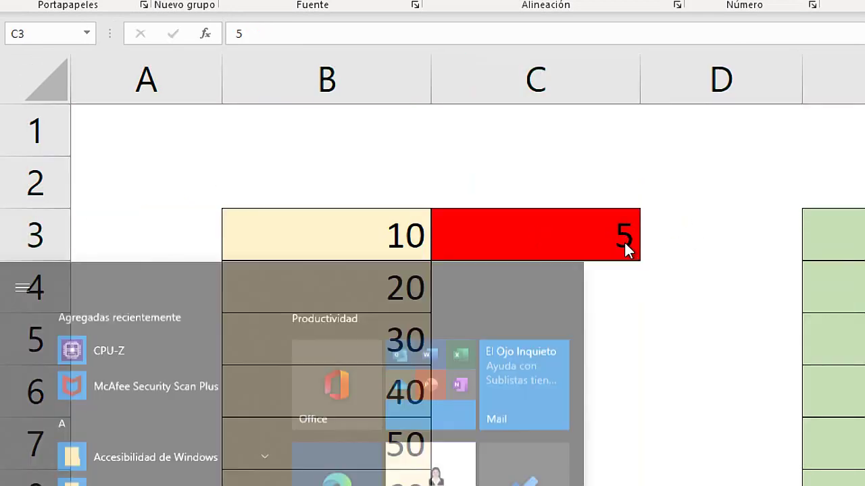
{"action": "key", "text": "Escape"}
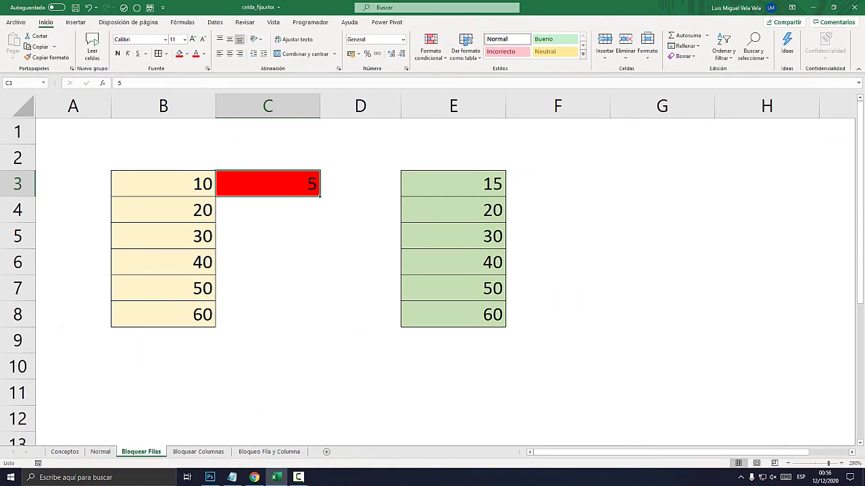
Try a dollar sign in E3's C3 reference, then restore E3 to =B3+C3
{"action": "left_click", "coordinate": [453, 184]}
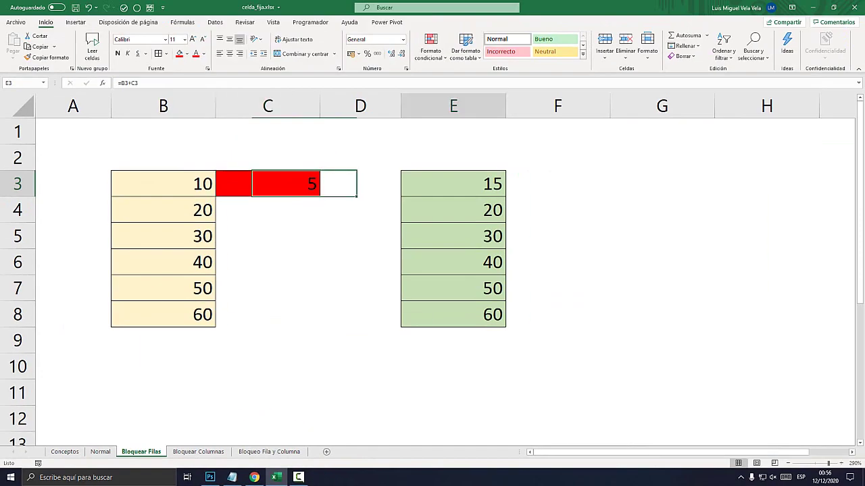
{"action": "key", "text": "F2"}
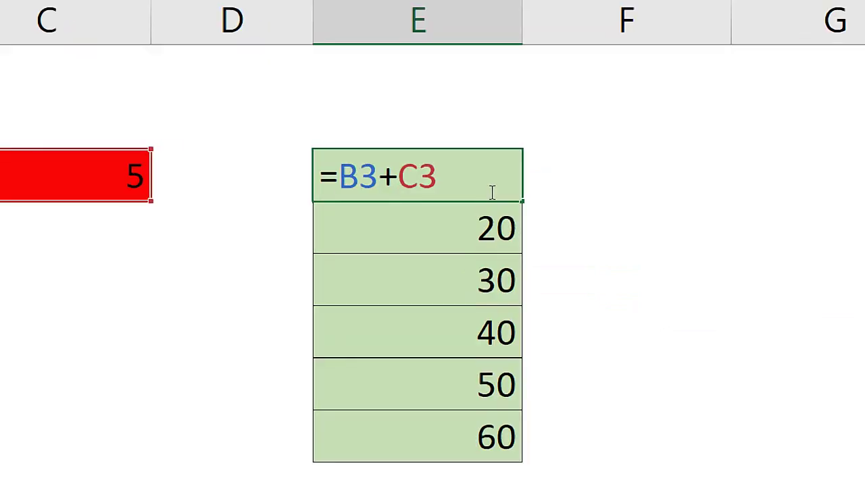
{"action": "key", "text": "Left"}
{"action": "type", "text": "$"}
{"action": "mouse_move", "coordinate": [462, 179]}
{"action": "left_mouse_down"}
{"action": "mouse_move", "coordinate": [419, 182]}
{"action": "mouse_move", "coordinate": [433, 176]}
{"action": "left_mouse_up"}
{"action": "left_click", "coordinate": [465, 173]}
{"action": "left_click", "coordinate": [421, 174]}
{"action": "left_click", "coordinate": [429, 174]}
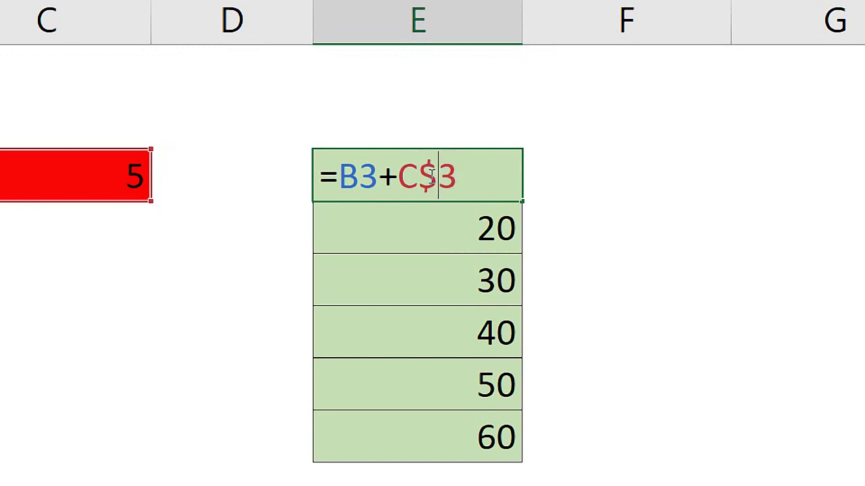
{"action": "key", "text": "BackSpace"}
{"action": "key", "text": "Escape"}
{"action": "key", "text": "ctrl+Return"}
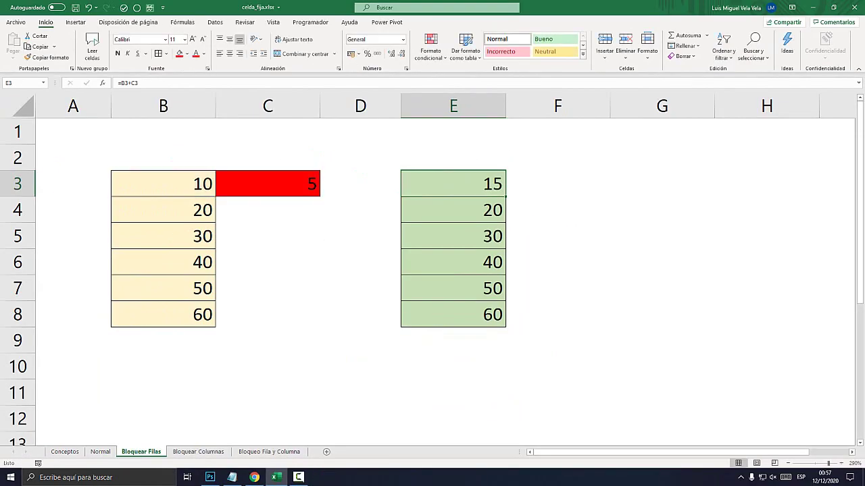
Point out the fixed 5 in C3 by selecting column C and row 3
{"action": "left_click", "coordinate": [267, 184]}
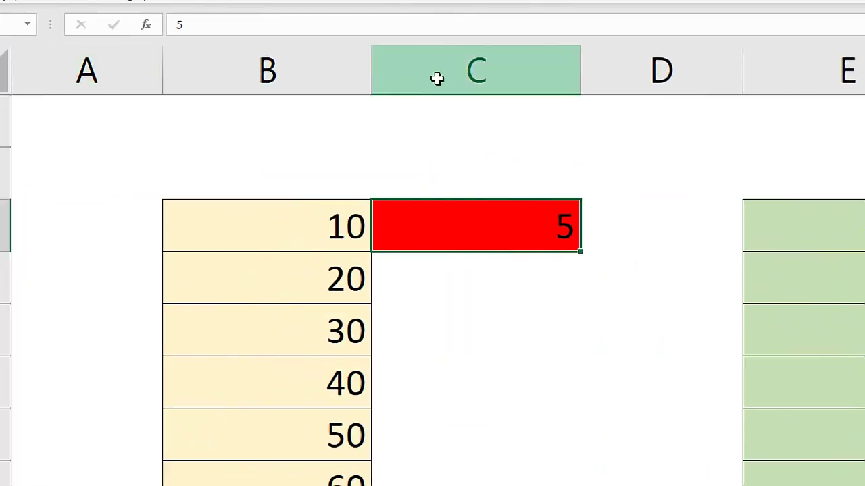
{"action": "left_click", "coordinate": [437, 79]}
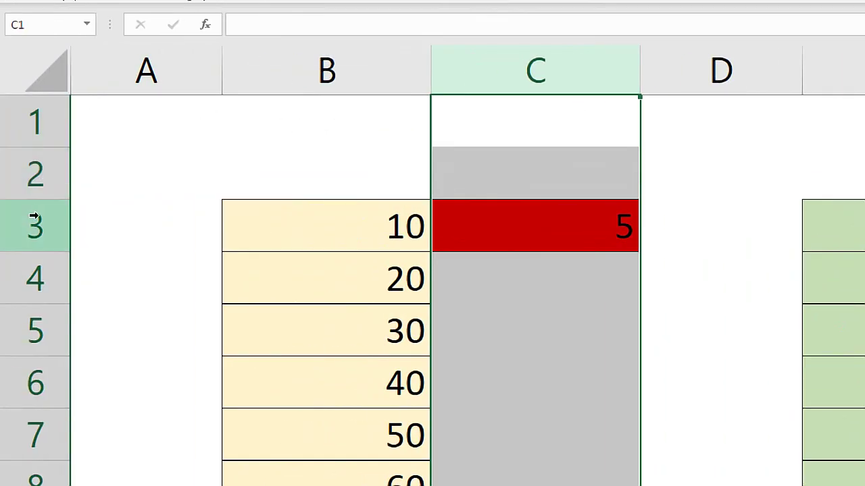
{"action": "left_click", "coordinate": [35, 227]}
{"action": "left_click", "coordinate": [472, 225]}
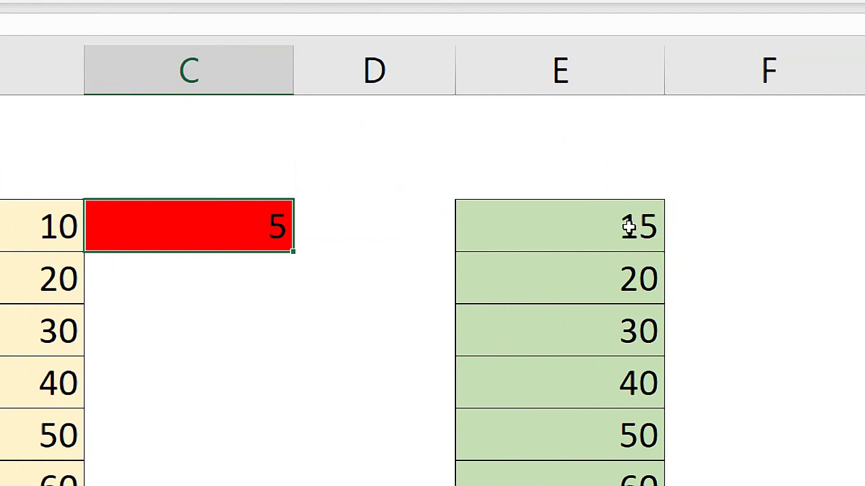
Edit E3 to =B3+C$3 so row 3 of the reference stays locked
{"action": "double_click", "coordinate": [628, 226]}
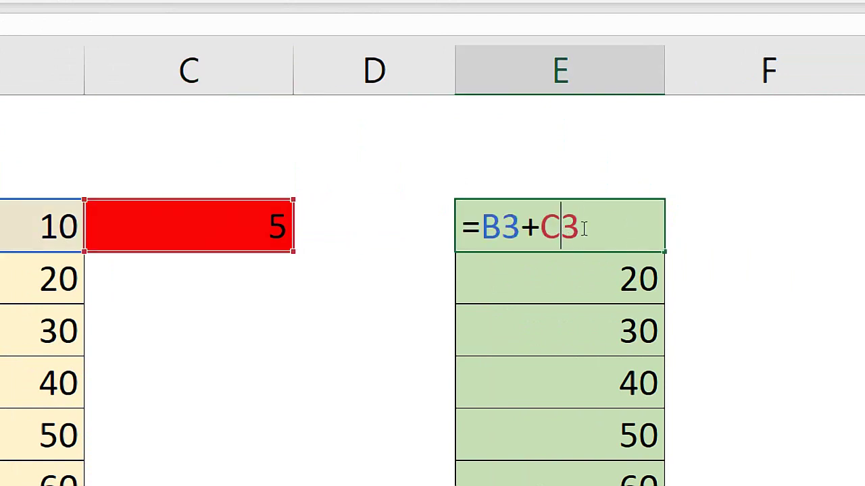
{"action": "type", "text": "$"}
{"action": "left_click_drag", "start_coordinate": [608, 229], "coordinate": [582, 229]}
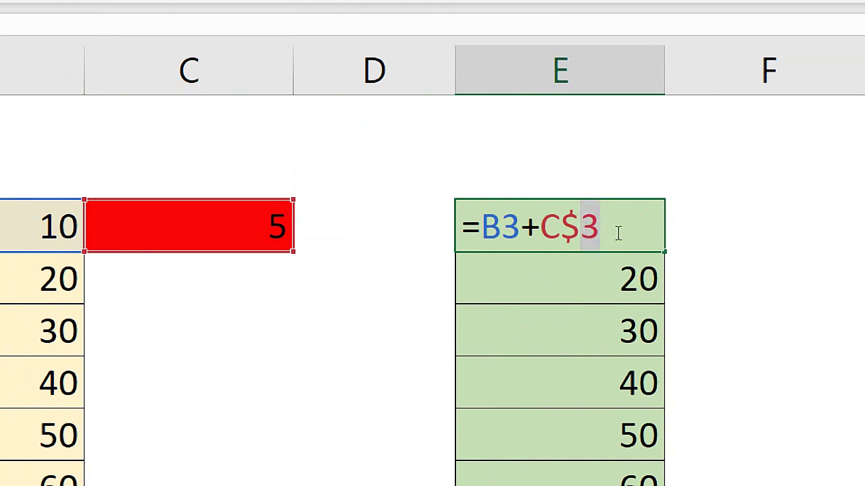
{"action": "key", "text": "ctrl+Return"}
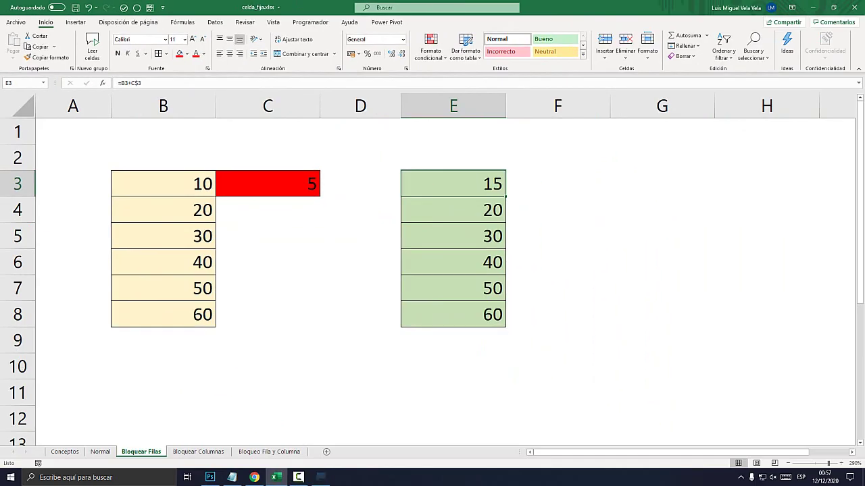
Fill =B3+C$3 from E3 down to E8 and point out which cells each row adds
{"action": "left_click_drag", "start_coordinate": [506, 197], "coordinate": [505, 327]}
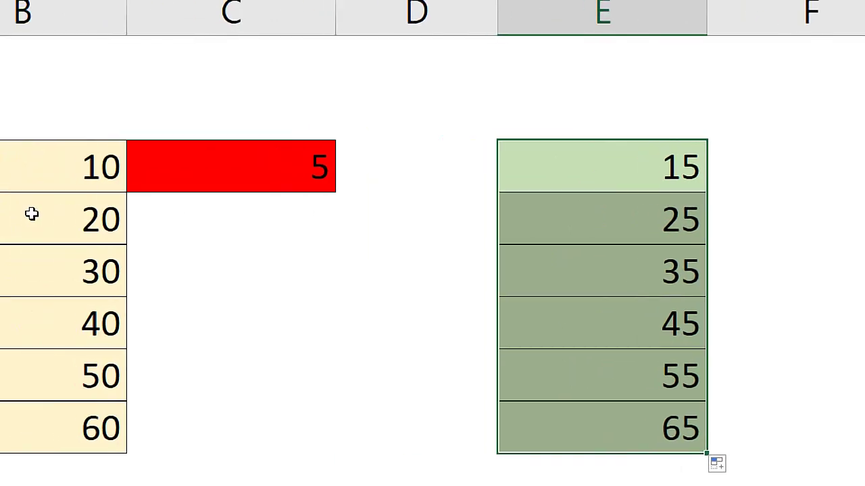
{"action": "left_click", "coordinate": [203, 209]}
{"action": "left_click", "coordinate": [271, 172]}
{"action": "left_click", "coordinate": [608, 226]}
{"action": "left_click", "coordinate": [87, 272]}
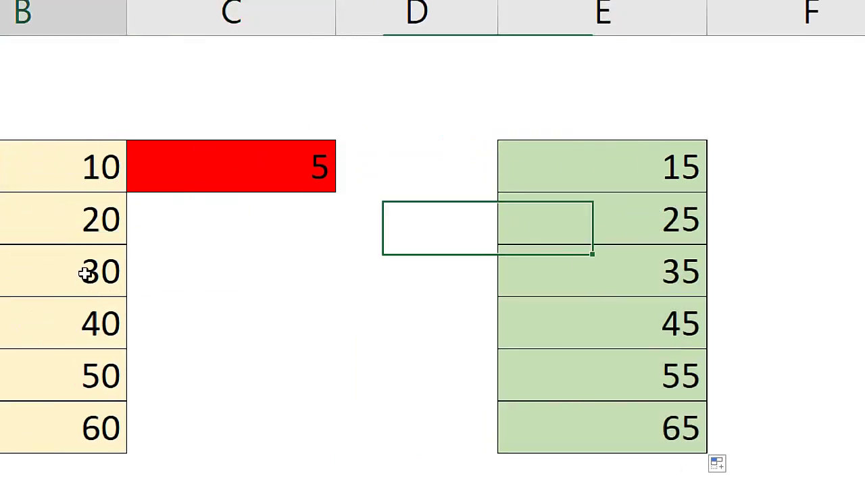
{"action": "left_click", "coordinate": [291, 178]}
{"action": "left_click", "coordinate": [656, 286]}
{"action": "left_click", "coordinate": [97, 324]}
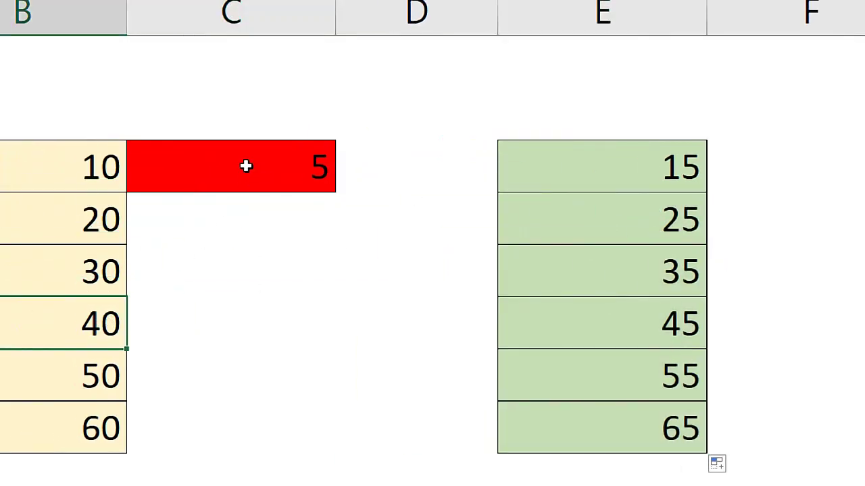
{"action": "left_click", "coordinate": [247, 166]}
{"action": "left_click", "coordinate": [551, 342]}
Inspect the formulas in E3 through E8, showing C$3 stays fixed in each
{"action": "double_click", "coordinate": [646, 177]}
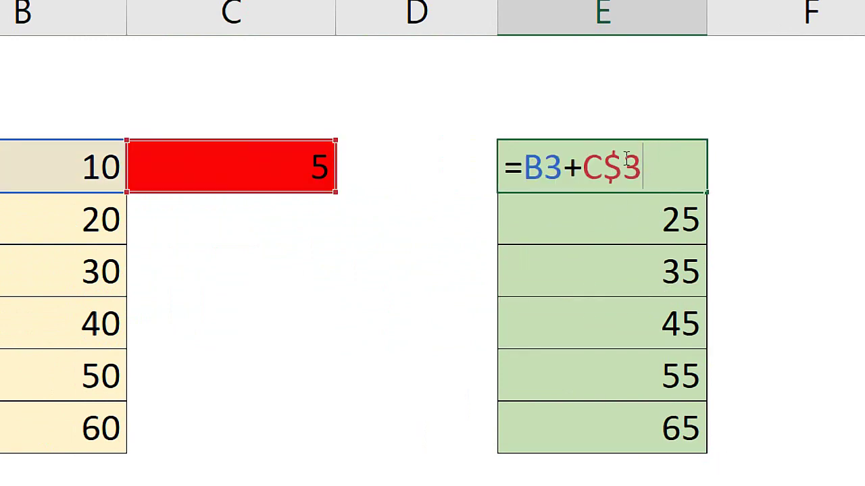
{"action": "left_click", "coordinate": [631, 203]}
{"action": "double_click", "coordinate": [639, 213]}
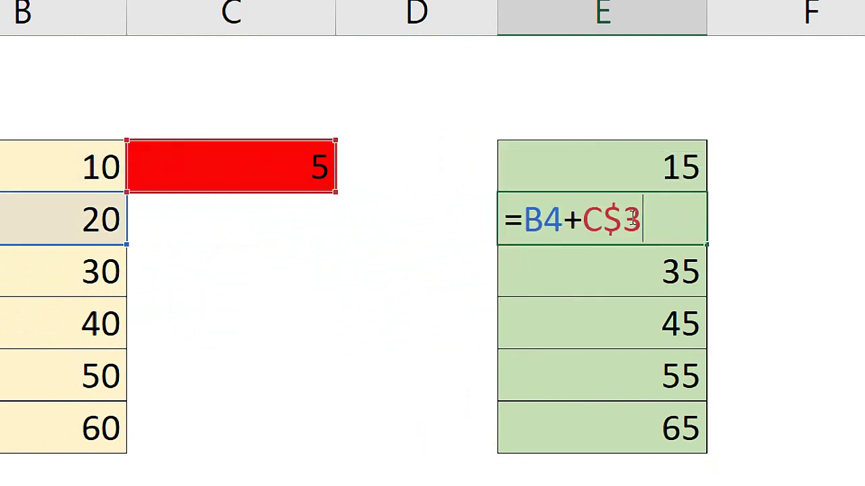
{"action": "key", "text": "Left"}
{"action": "key", "text": "Right"}
{"action": "key", "text": "Escape"}
{"action": "left_click", "coordinate": [622, 274]}
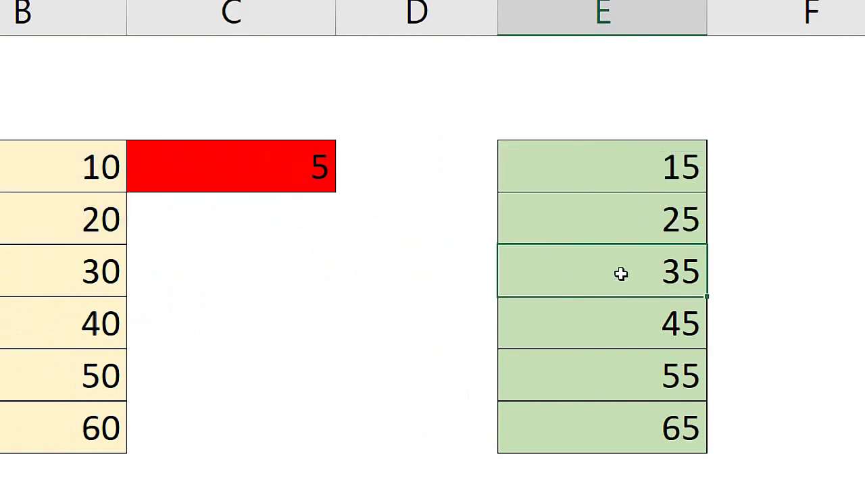
{"action": "double_click", "coordinate": [648, 272]}
{"action": "left_click", "coordinate": [623, 272]}
{"action": "left_click", "coordinate": [624, 323]}
{"action": "double_click", "coordinate": [623, 323]}
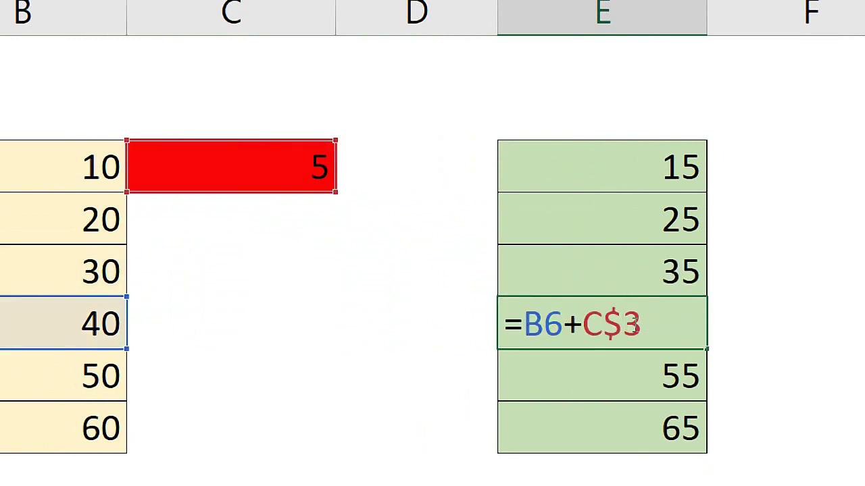
{"action": "key", "text": "Escape"}
{"action": "double_click", "coordinate": [625, 364]}
{"action": "key", "text": "Escape"}
{"action": "double_click", "coordinate": [638, 427]}
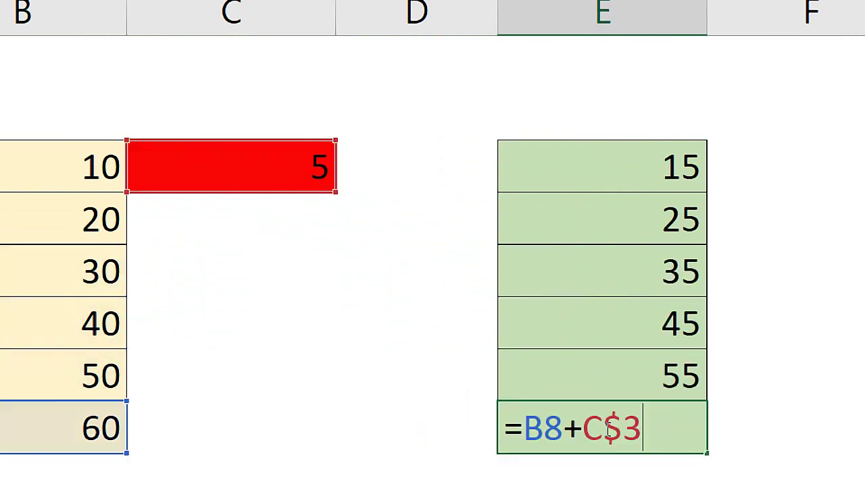
{"action": "key", "text": "Left"}
{"action": "key", "text": "Left"}
{"action": "left_click_drag", "start_coordinate": [641, 427], "coordinate": [624, 427]}
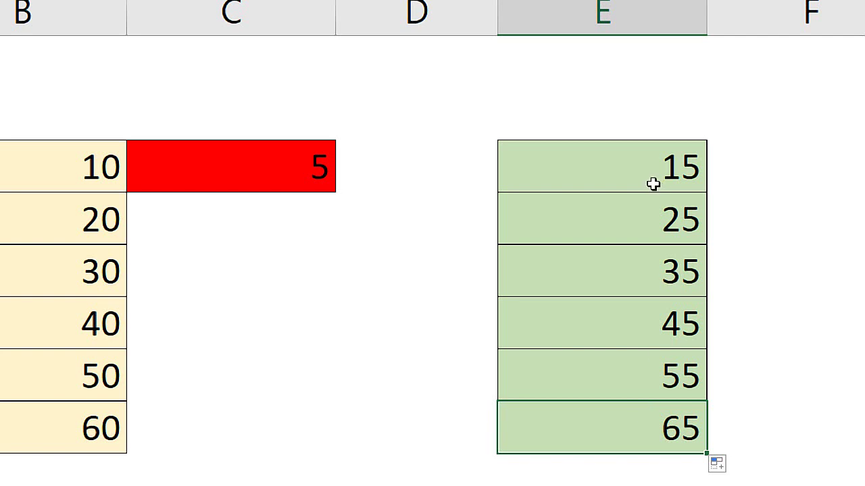
Re-open the E3–E6 formulas to compare the changing B row number
{"action": "double_click", "coordinate": [637, 168]}
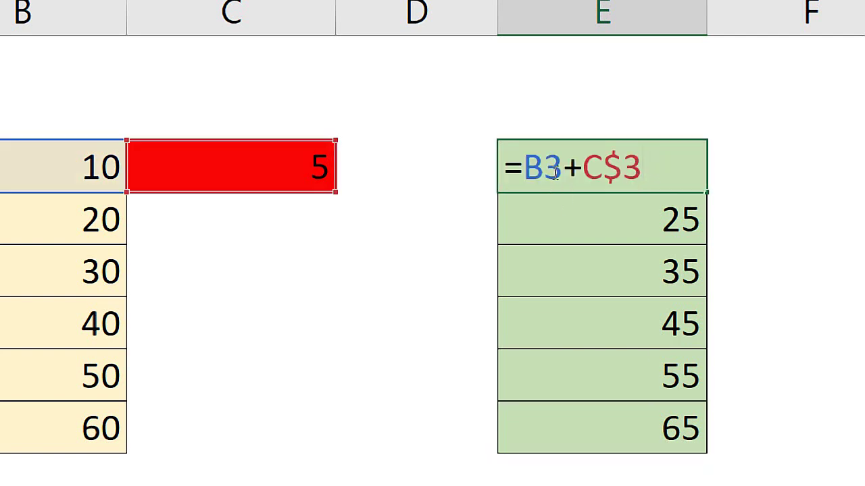
{"action": "left_click_drag", "start_coordinate": [561, 167], "coordinate": [544, 167]}
{"action": "key", "text": "Escape"}
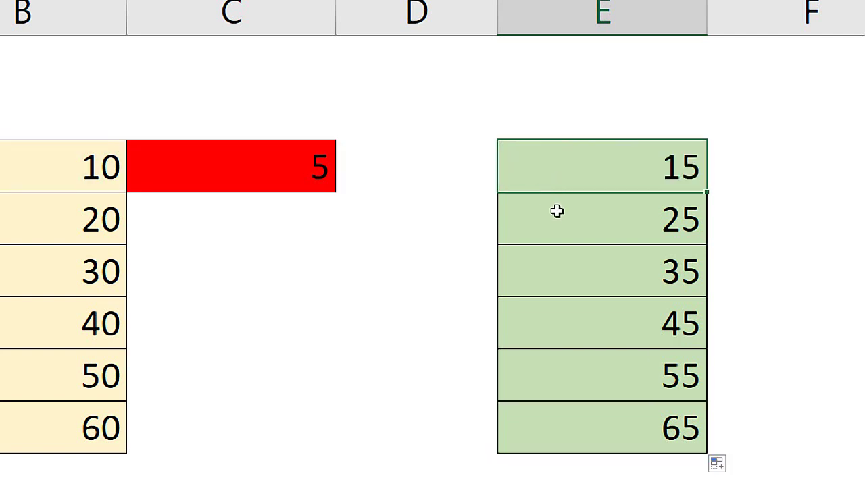
{"action": "double_click", "coordinate": [556, 216]}
{"action": "left_click_drag", "start_coordinate": [561, 220], "coordinate": [544, 220]}
{"action": "key", "text": "Escape"}
{"action": "double_click", "coordinate": [556, 287]}
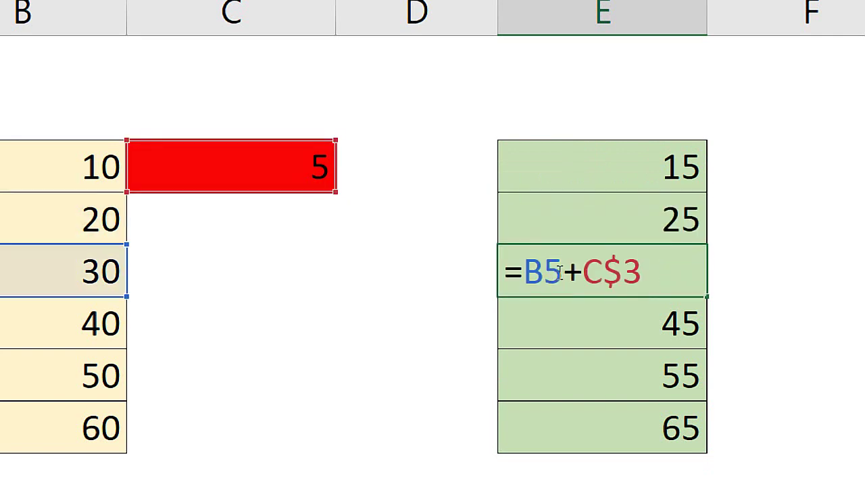
{"action": "key", "text": "Escape"}
{"action": "double_click", "coordinate": [552, 325]}
{"action": "key", "text": "Escape"}
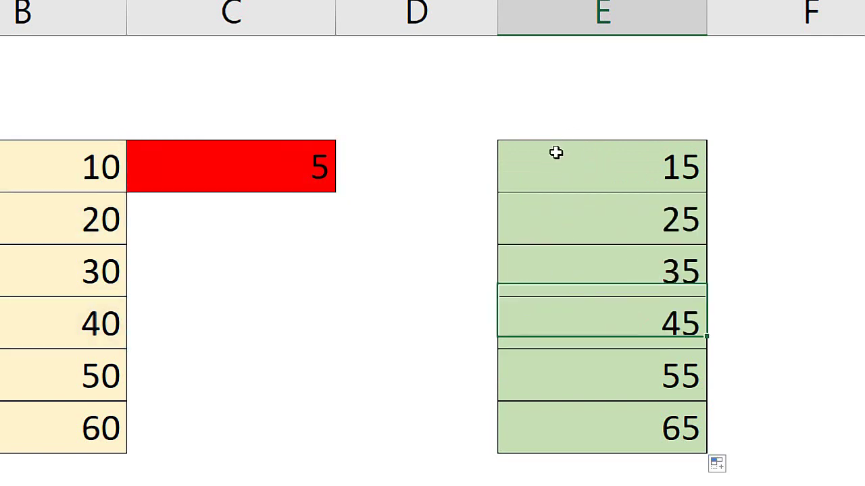
{"action": "double_click", "coordinate": [561, 167]}
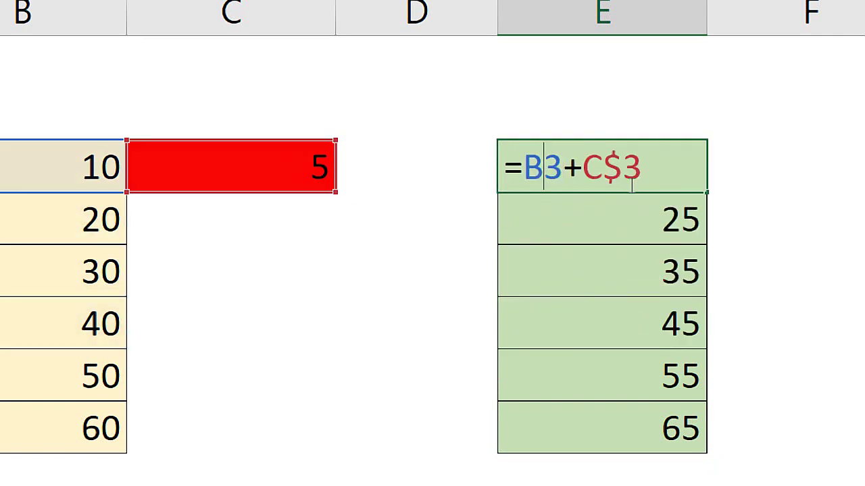
{"action": "key", "text": "Escape"}
Write B$3 on the third line of the Notepad notes and select its $3
{"action": "left_click", "coordinate": [232, 478]}
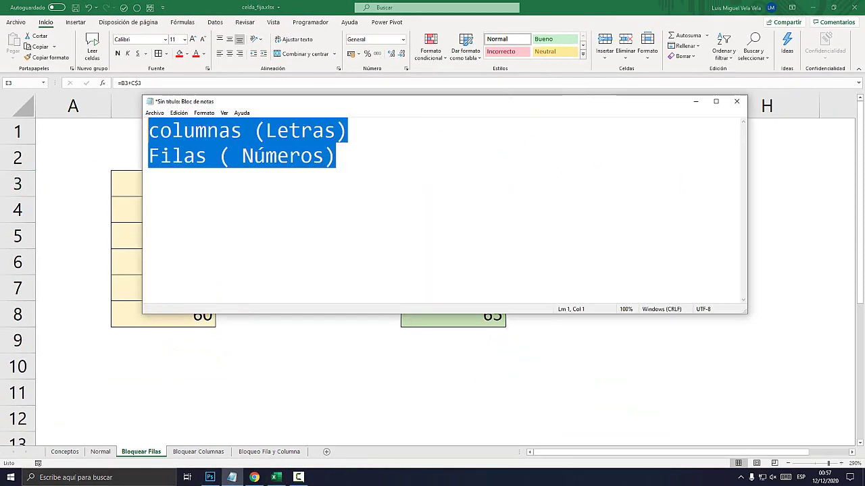
{"action": "left_click", "coordinate": [149, 181]}
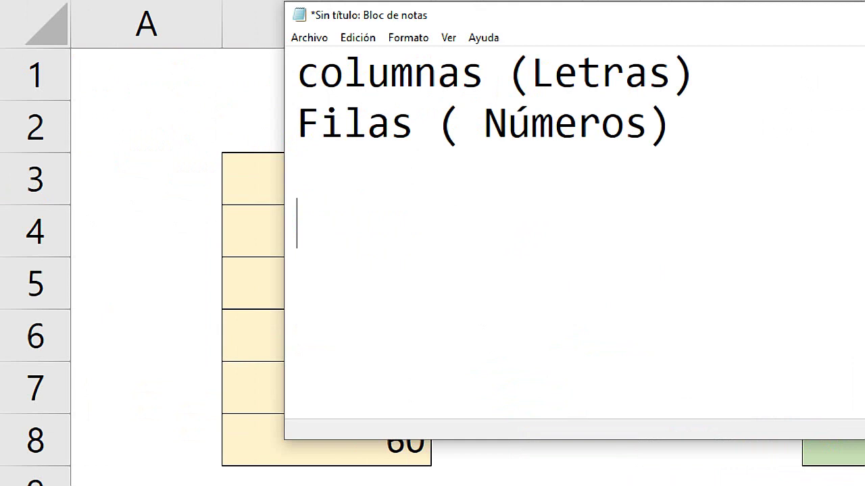
{"action": "type", "text": "B"}
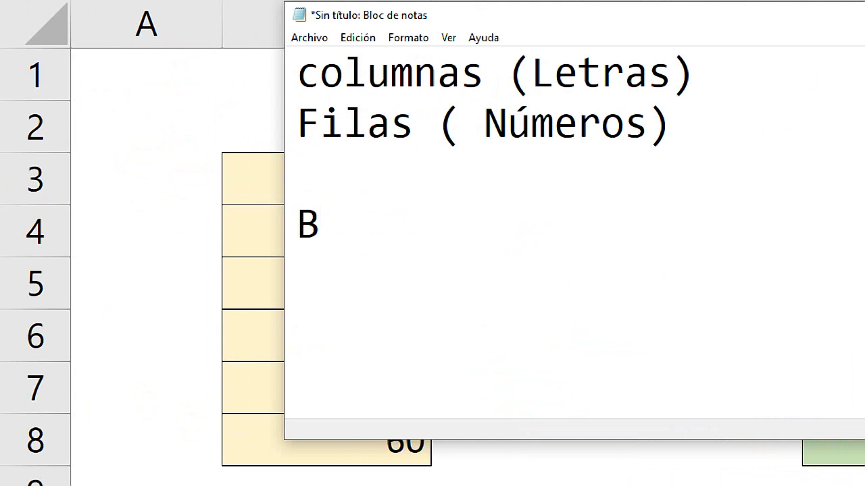
{"action": "type", "text": "$B3"}
{"action": "type", "text": "$"}
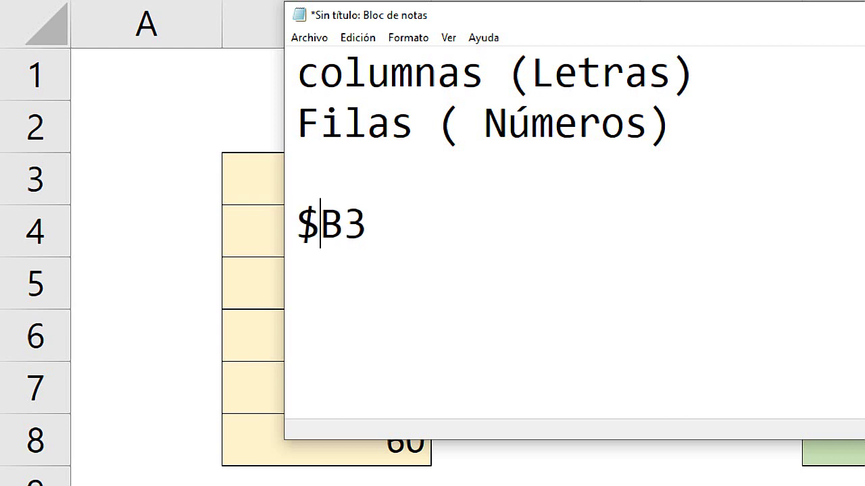
{"action": "key", "text": "shift+Right"}
{"action": "key", "text": "shift+Right"}
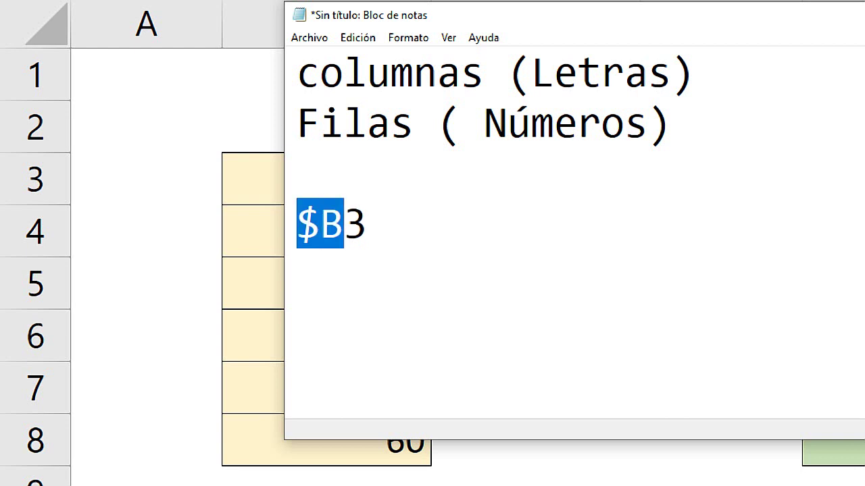
{"action": "key", "text": "Left"}
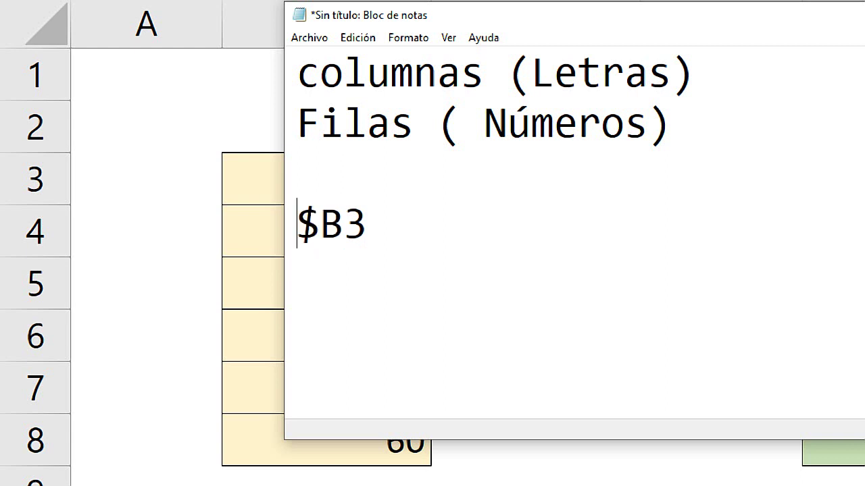
{"action": "key", "text": "Delete"}
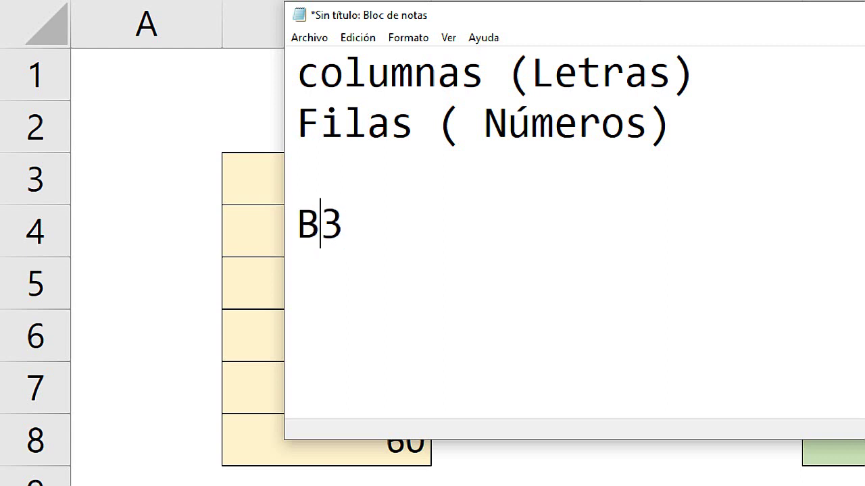
{"action": "type", "text": "$"}
{"action": "key", "text": "shift+Right"}
{"action": "key", "text": "shift+Right"}
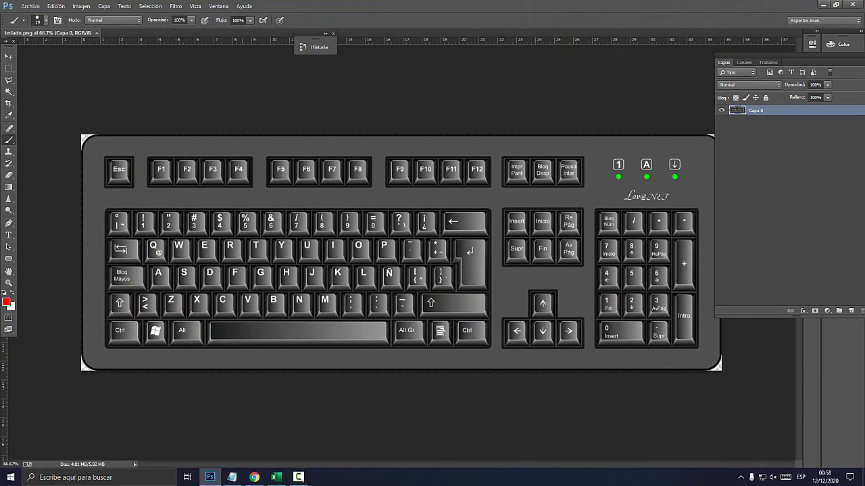
Zoom teclado.png to 100% and pan to the keyboard's left edge
{"action": "key", "text": "ctrl+plus"}
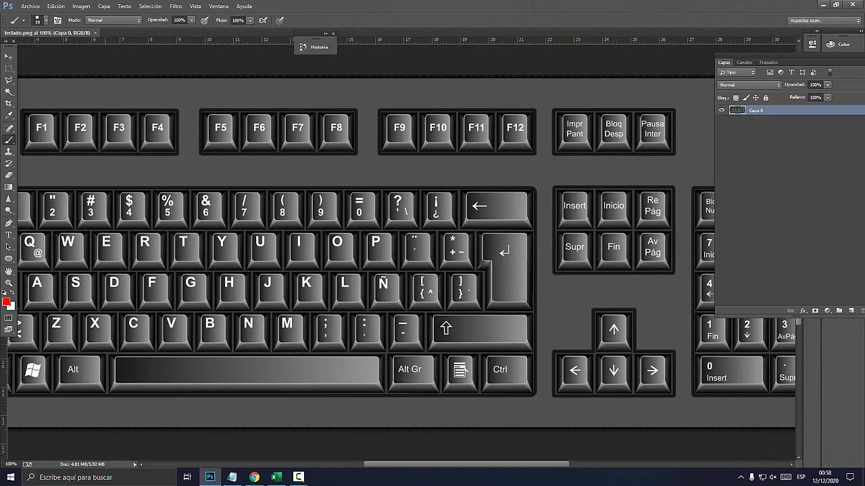
{"action": "left_click_drag", "start_coordinate": [432, 243], "coordinate": [645, 275]}
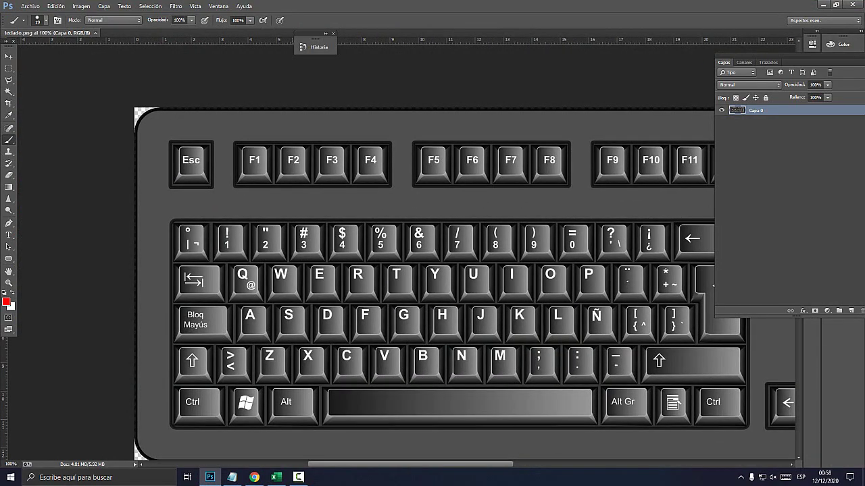
{"action": "key", "text": "ctrl+minus"}
{"action": "key", "text": "super"}
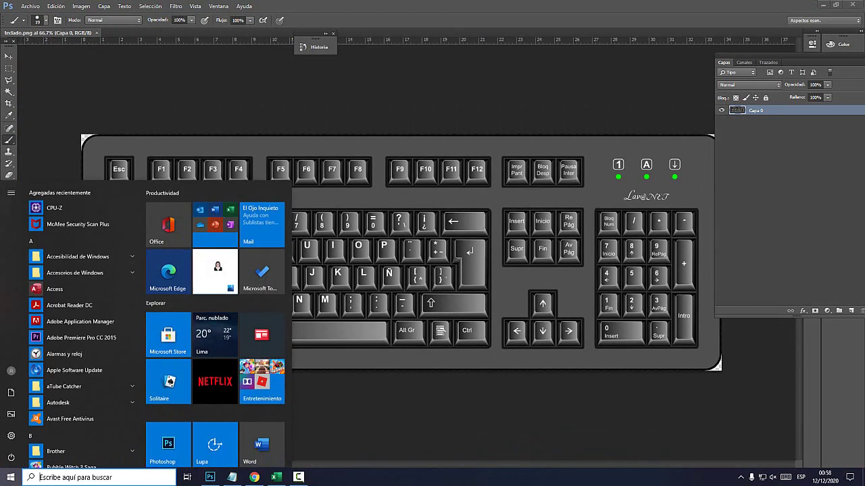
{"action": "key", "text": "Escape"}
{"action": "key", "text": "ctrl+plus"}
{"action": "scroll", "coordinate": [405, 249], "scroll_direction": "left", "scroll_amount": 5}
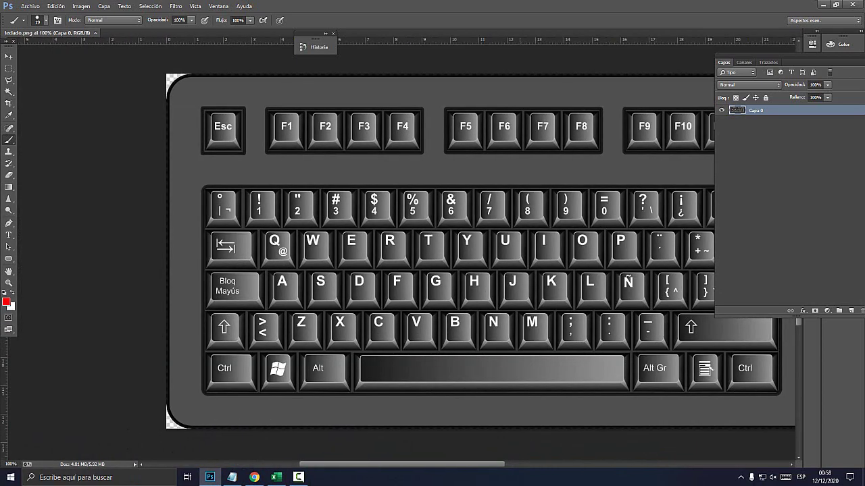
Circle the Shift and $/4 keys in red, then return to the Notepad notes
{"action": "left_click_drag", "start_coordinate": [209, 309], "coordinate": [233, 355]}
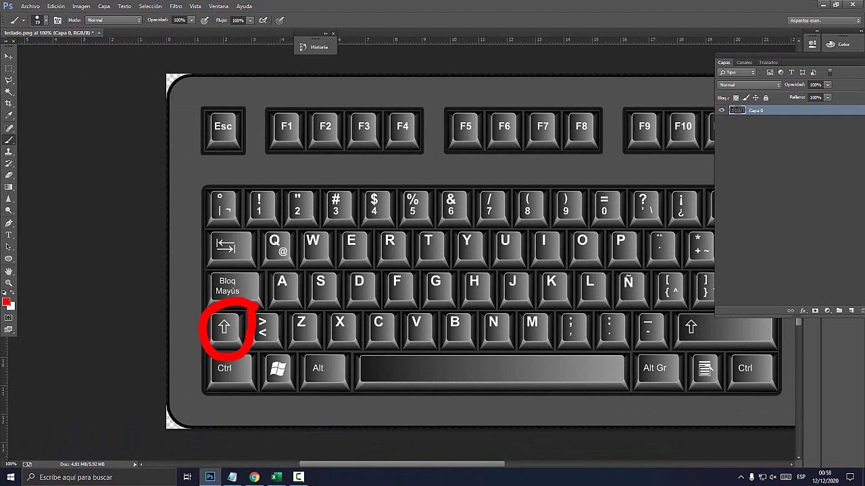
{"action": "mouse_move", "coordinate": [369, 179]}
{"action": "left_mouse_down"}
{"action": "mouse_move", "coordinate": [349, 216]}
{"action": "mouse_move", "coordinate": [398, 203]}
{"action": "left_mouse_up"}
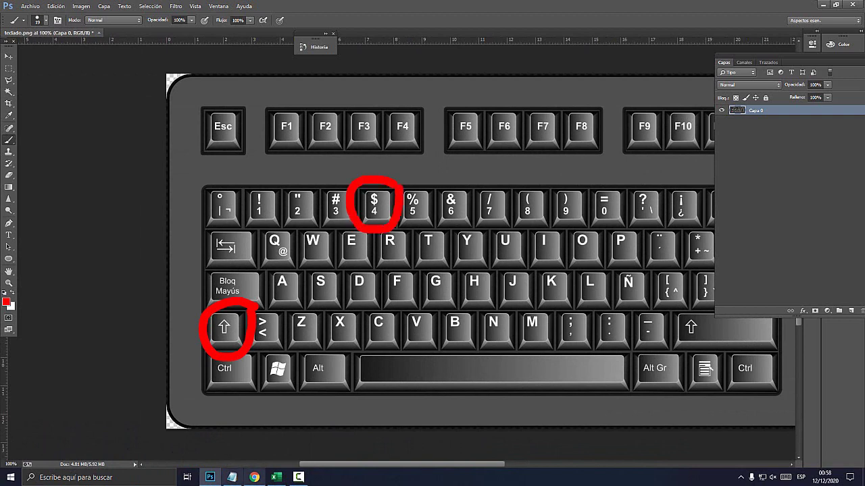
{"action": "left_click", "coordinate": [232, 477]}
{"action": "key", "text": "Right"}
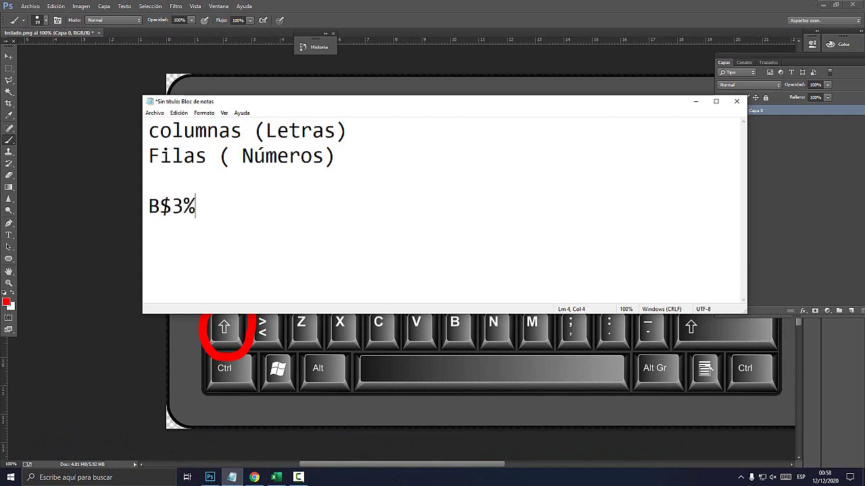
Delete the stray %$$$ characters after B$3 in Notepad and go back to Excel
{"action": "type", "text": "%$$$$$$$$$"}
{"action": "key", "text": "shift+Left"}
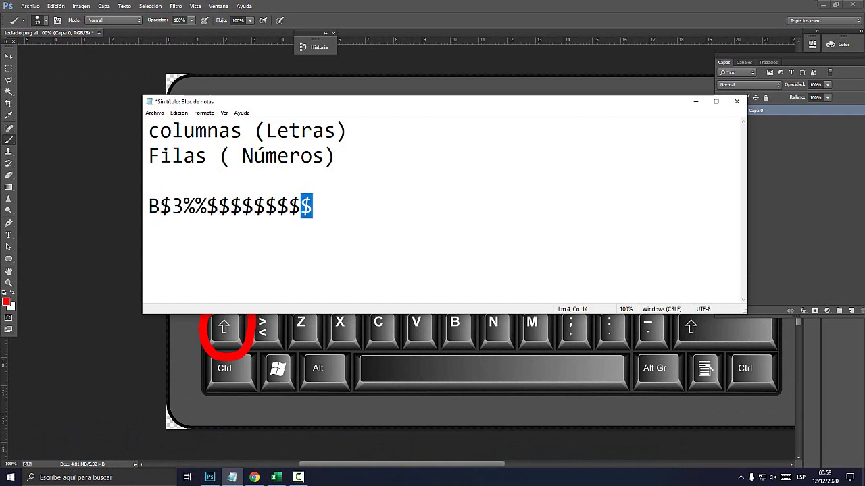
{"action": "key", "text": "shift+Left"}
{"action": "key", "text": "shift+Left"}
{"action": "key", "text": "shift+Left"}
{"action": "key", "text": "shift+Left"}
{"action": "key", "text": "shift+Left"}
{"action": "key", "text": "shift+Left"}
{"action": "key", "text": "shift+Left"}
{"action": "key", "text": "shift+Left"}
{"action": "key", "text": "shift+Left"}
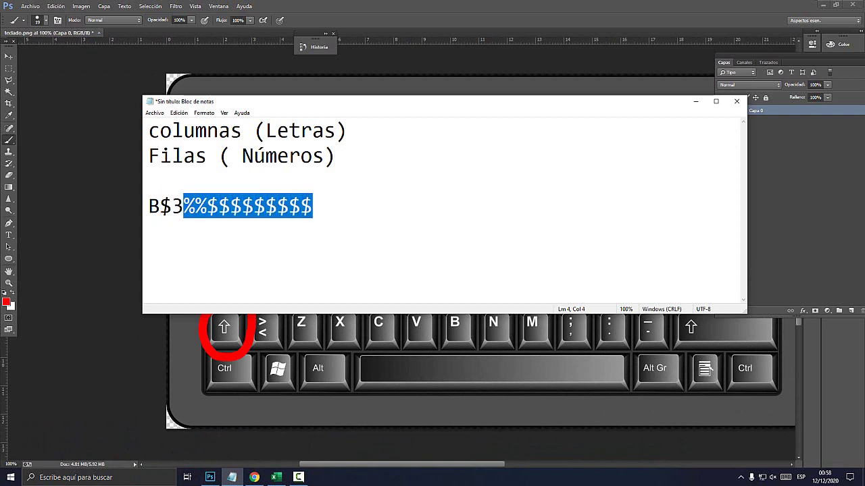
{"action": "key", "text": "BackSpace"}
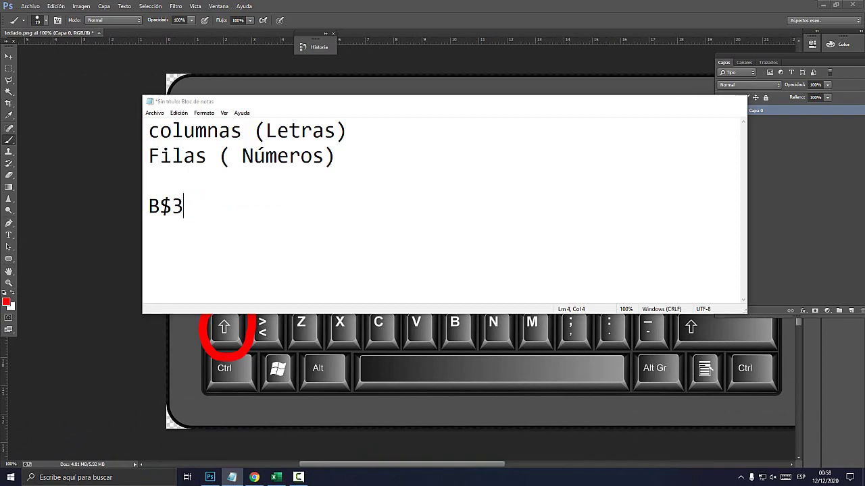
{"action": "key", "text": "alt+Tab"}
Compare the Bloquear Filas results in E3:E8 with the row 4 values on Bloquear Columnas
{"action": "left_click", "coordinate": [360, 288]}
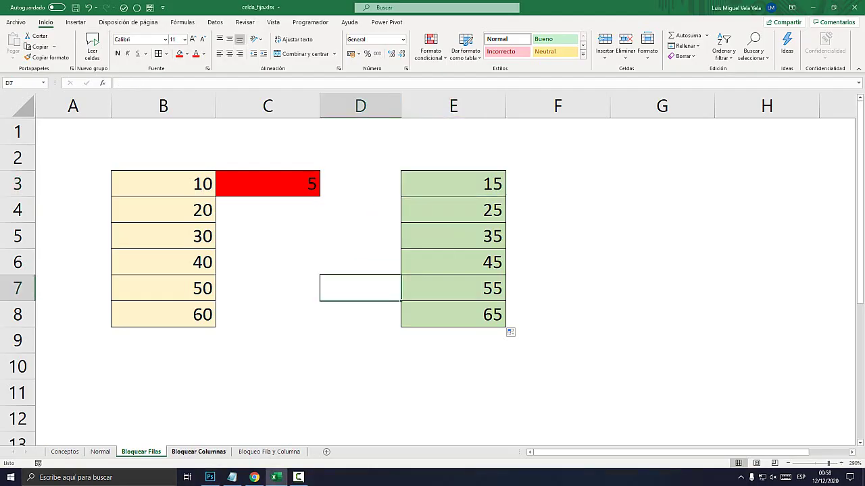
{"action": "left_click", "coordinate": [198, 452]}
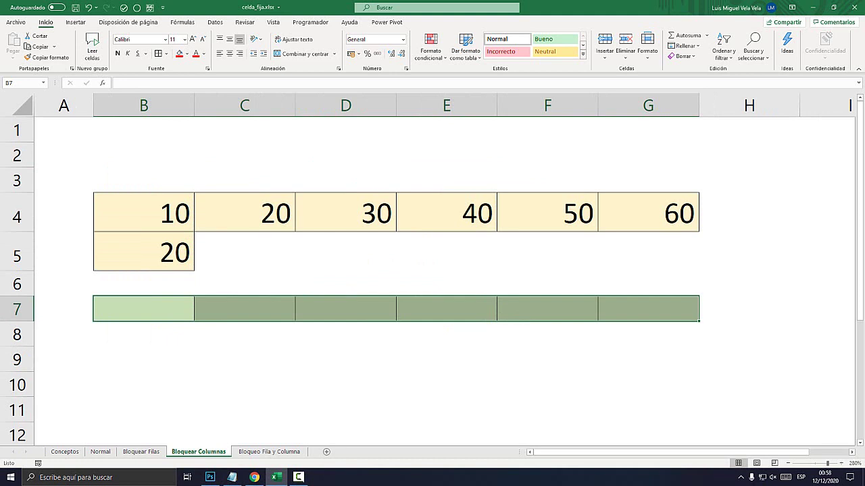
{"action": "key", "text": "ctrl+Page_Up"}
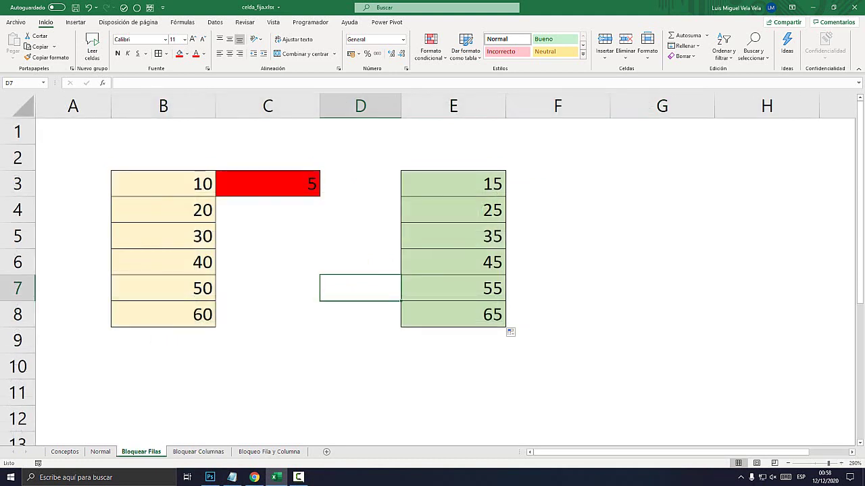
{"action": "left_click_drag", "start_coordinate": [453, 183], "coordinate": [454, 314]}
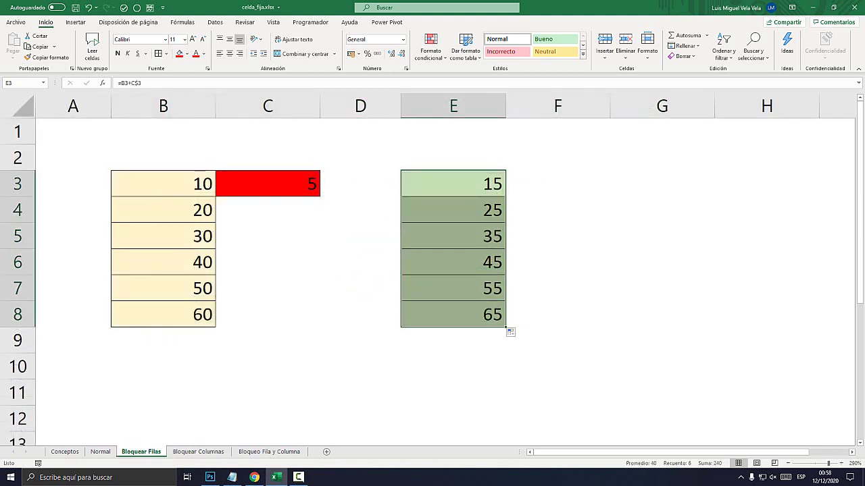
{"action": "key", "text": "ctrl+Page_Down"}
{"action": "left_click_drag", "start_coordinate": [143, 214], "coordinate": [648, 213]}
Enter =B5+B4 in B7 (30) and copy it across row 7 to G7
{"action": "left_click", "coordinate": [143, 308]}
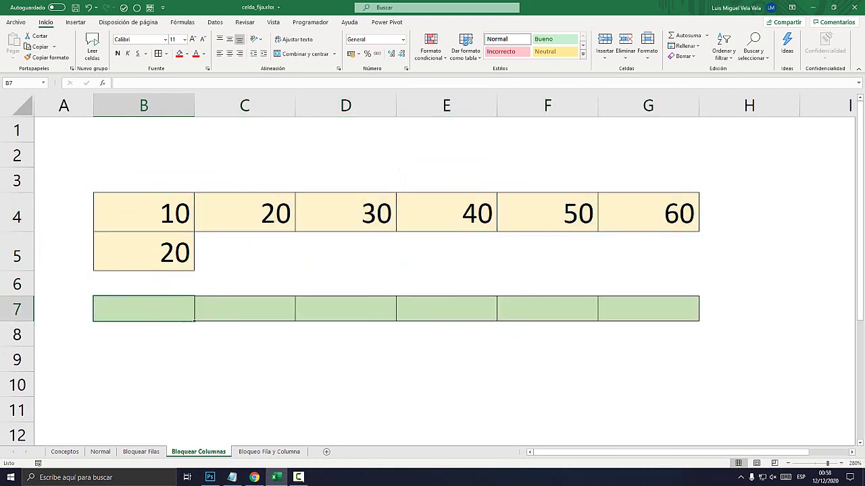
{"action": "type", "text": "="}
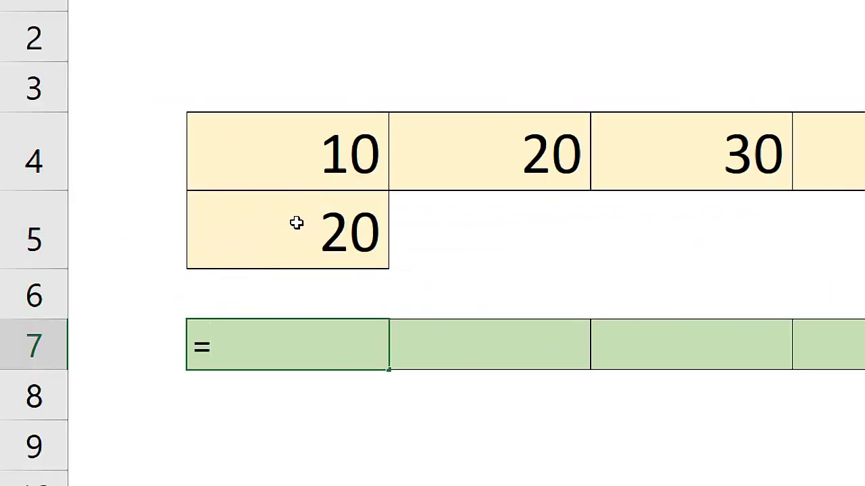
{"action": "left_click", "coordinate": [149, 248]}
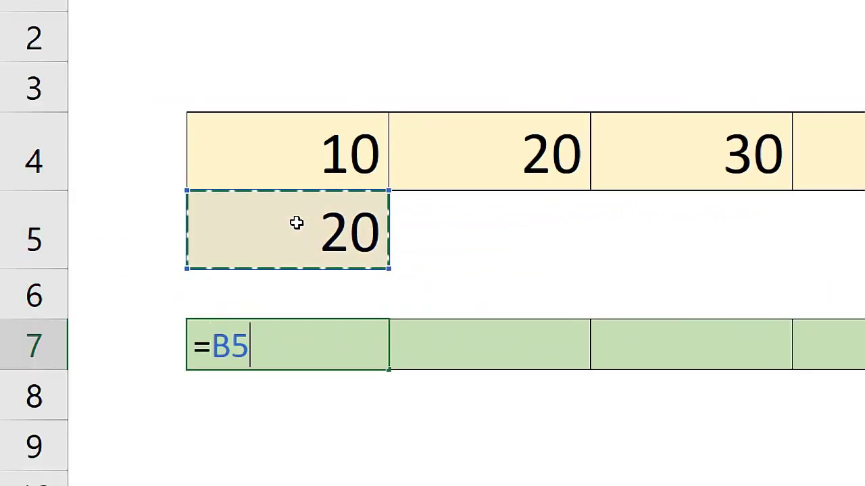
{"action": "type", "text": "+"}
{"action": "left_click", "coordinate": [329, 144]}
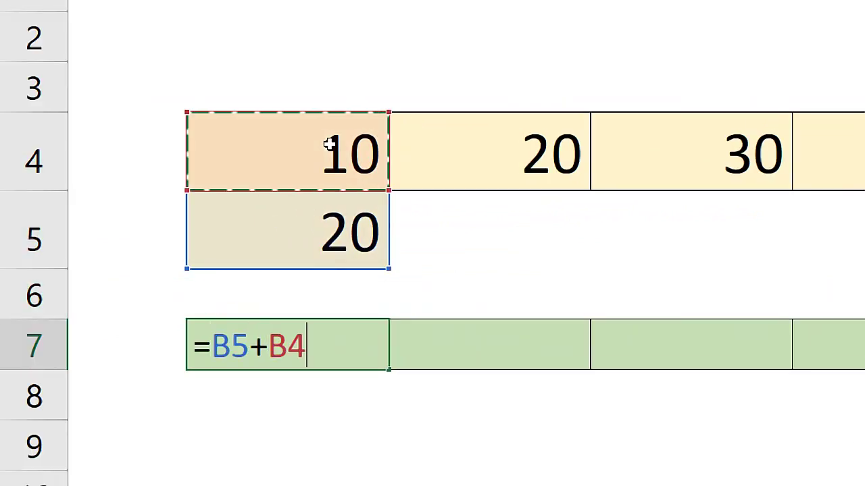
{"action": "key", "text": "Return"}
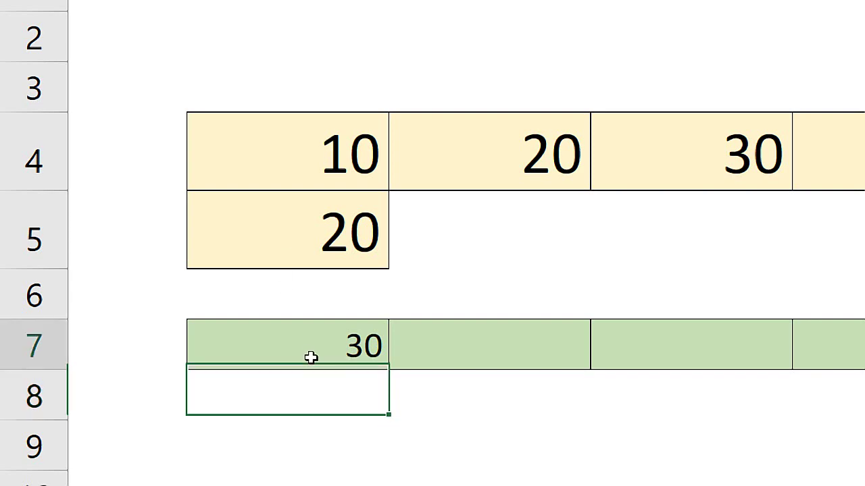
{"action": "left_click", "coordinate": [322, 352]}
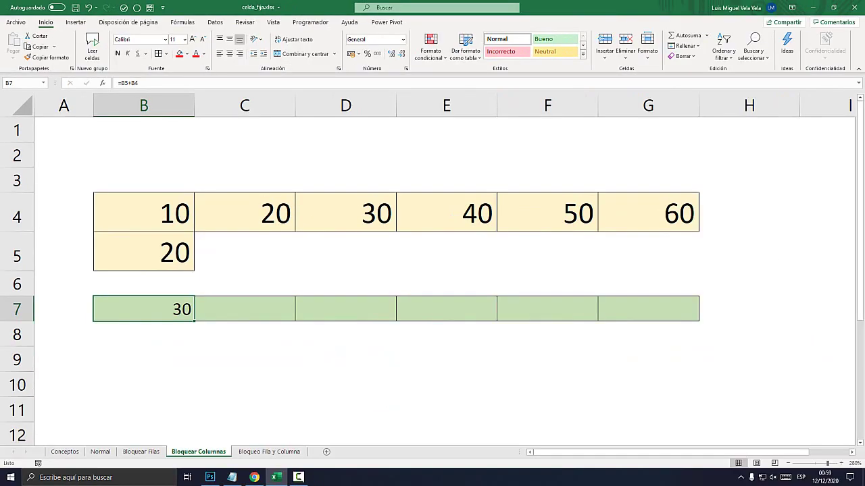
{"action": "left_click_drag", "start_coordinate": [194, 321], "coordinate": [698, 318]}
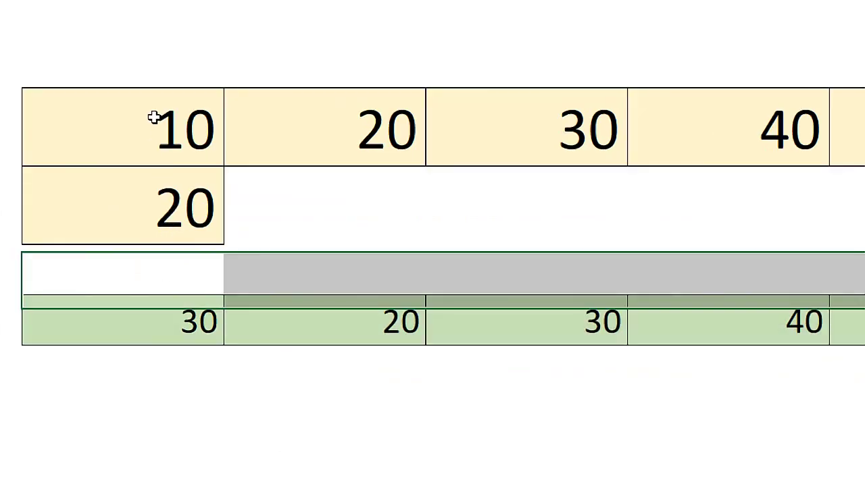
{"action": "left_click", "coordinate": [162, 206]}
{"action": "left_click", "coordinate": [371, 127]}
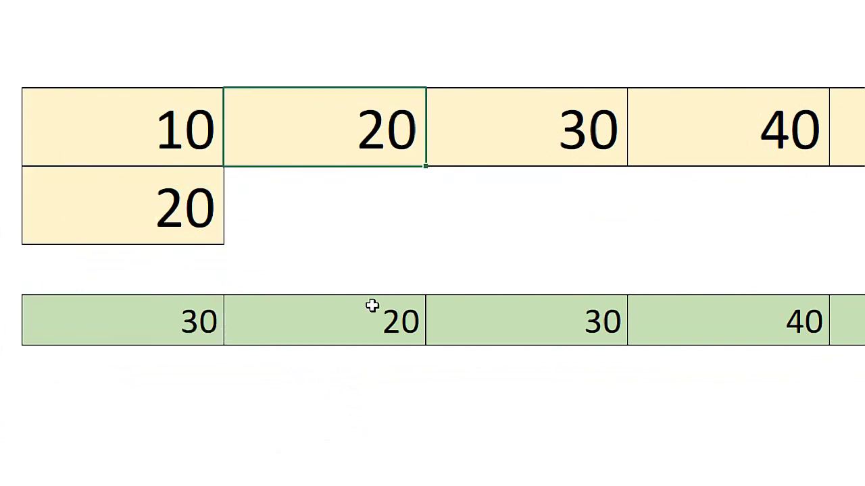
{"action": "left_click", "coordinate": [389, 300]}
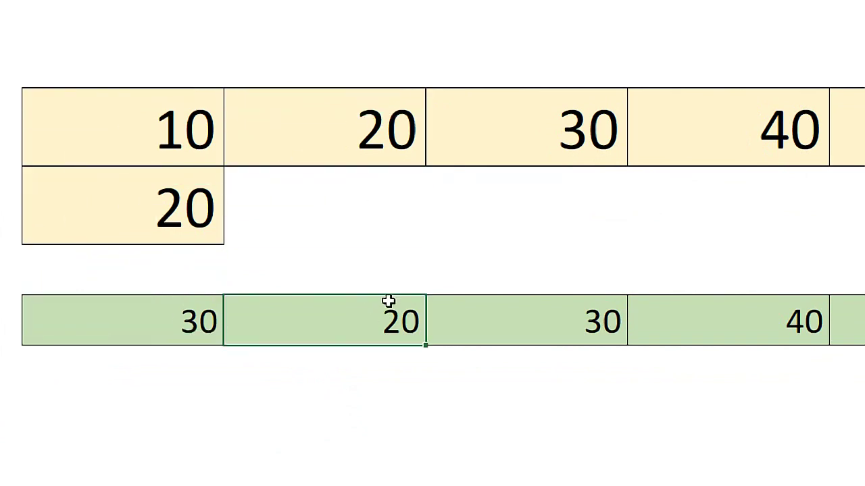
{"action": "double_click", "coordinate": [161, 324]}
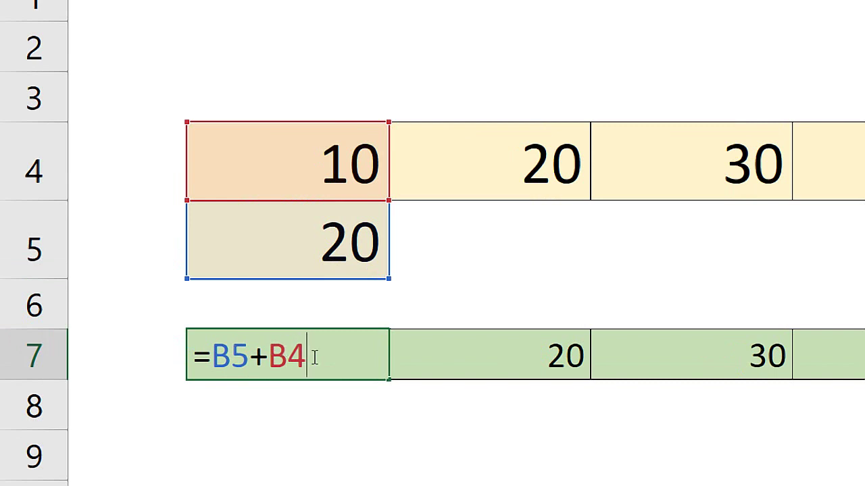
{"action": "left_click_drag", "start_coordinate": [315, 354], "coordinate": [140, 351]}
{"action": "key", "text": "Escape"}
{"action": "left_click", "coordinate": [431, 345]}
{"action": "double_click", "coordinate": [430, 346]}
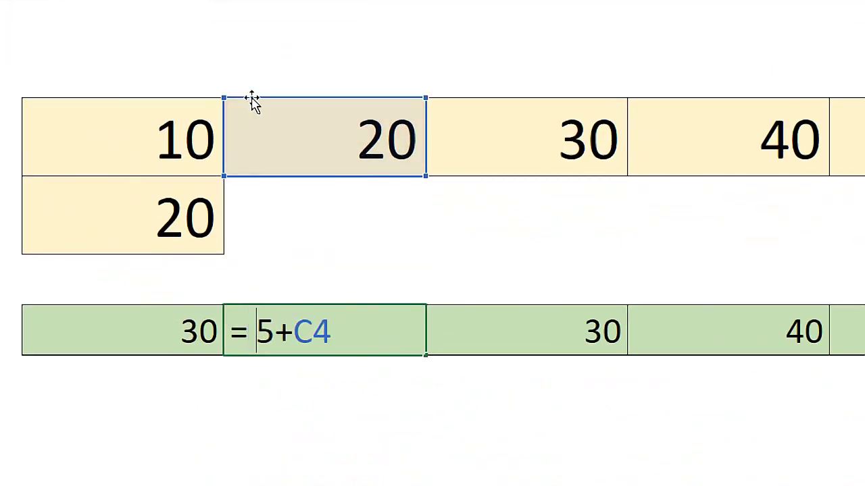
{"action": "left_click_drag", "start_coordinate": [208, 194], "coordinate": [256, 304]}
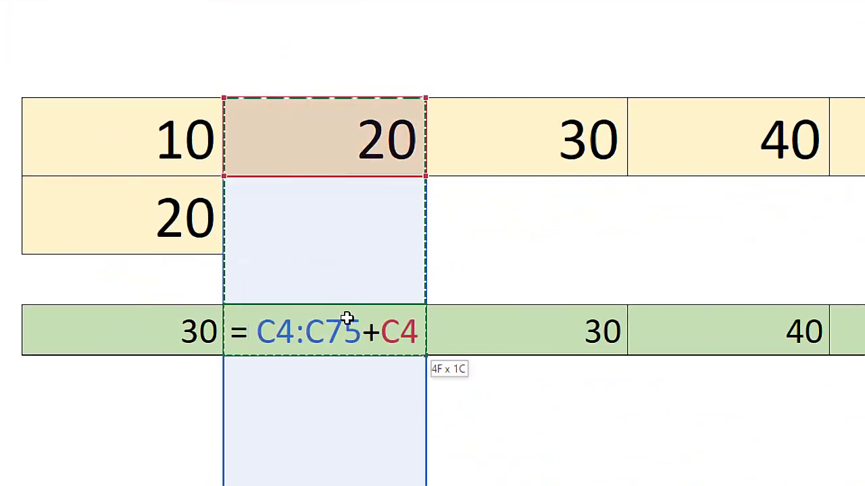
{"action": "key", "text": "Escape"}
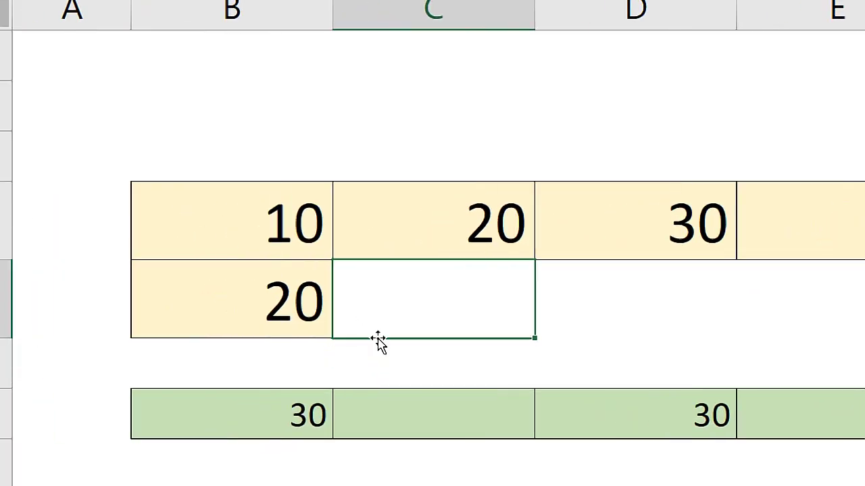
{"action": "left_click", "coordinate": [380, 405]}
{"action": "key", "text": "Left"}
{"action": "left_click_drag", "start_coordinate": [333, 439], "coordinate": [628, 402]}
{"action": "left_click", "coordinate": [452, 412]}
{"action": "double_click", "coordinate": [441, 412]}
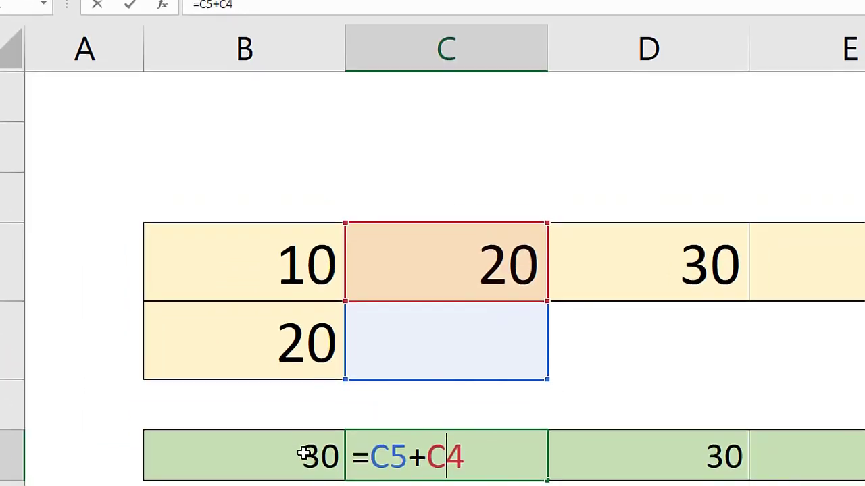
{"action": "key", "text": "Escape"}
{"action": "double_click", "coordinate": [306, 449]}
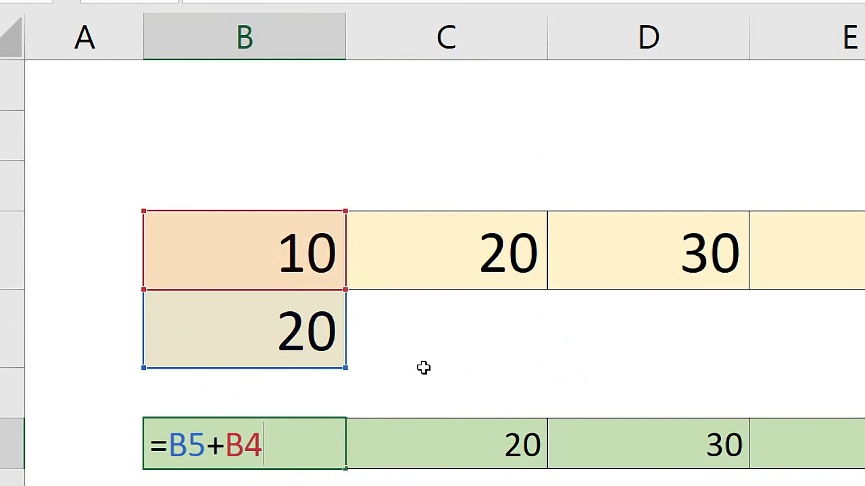
{"action": "key", "text": "Escape"}
{"action": "double_click", "coordinate": [430, 446]}
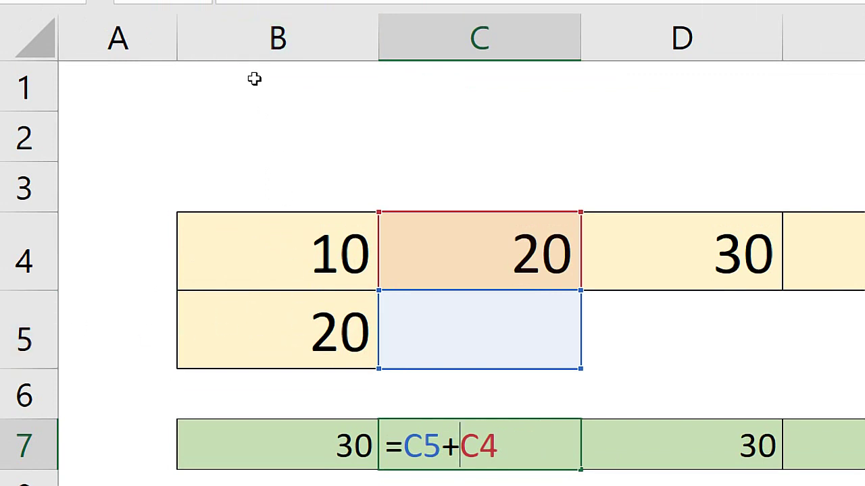
{"action": "key", "text": "ctrl+Return"}
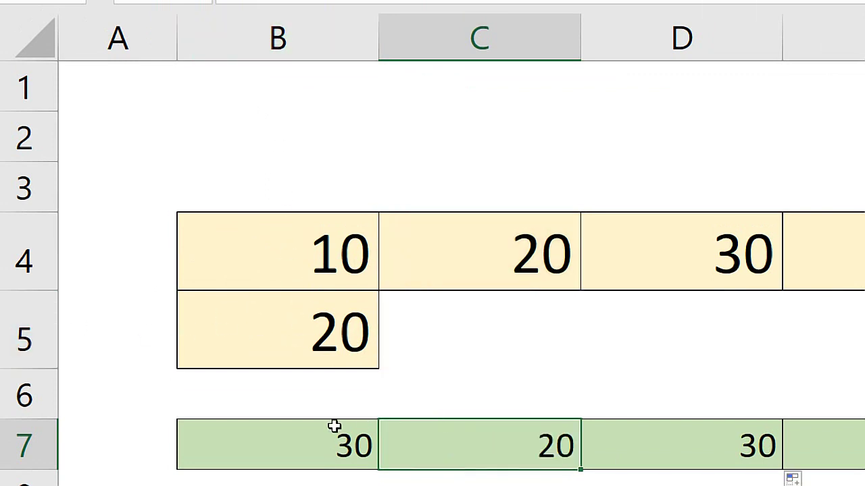
Change B7's formula to =$B5+B4, locking column B
{"action": "double_click", "coordinate": [336, 427]}
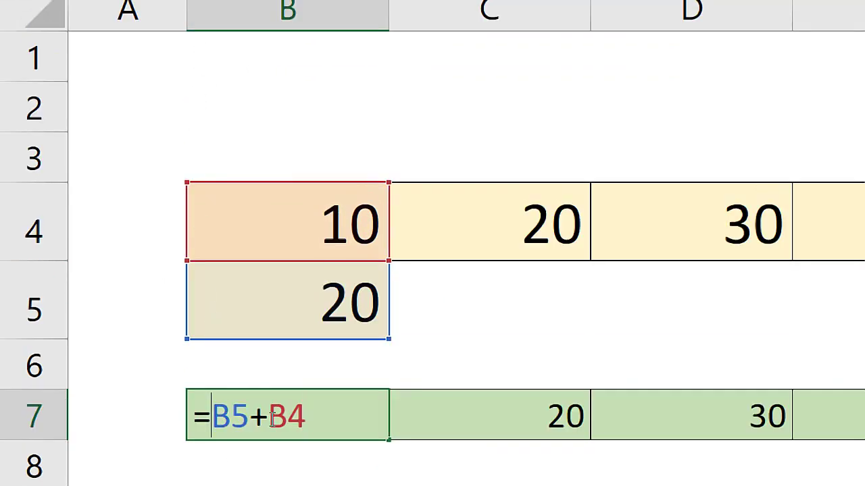
{"action": "type", "text": "$"}
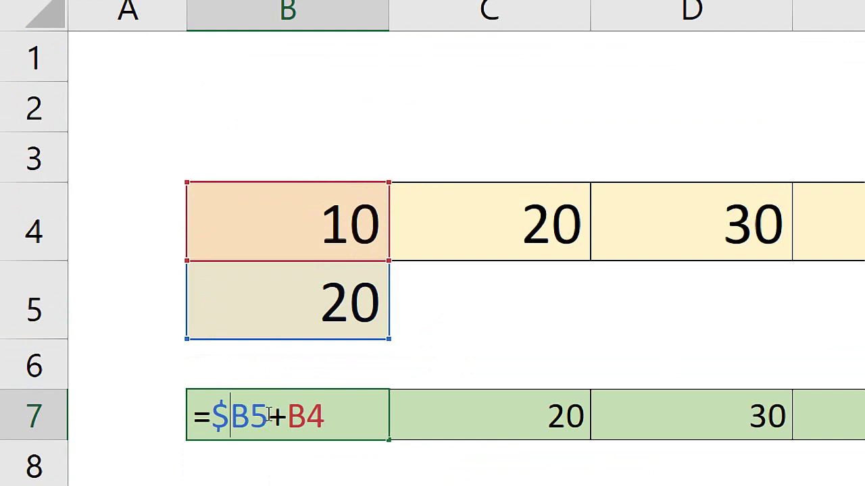
{"action": "left_click_drag", "start_coordinate": [269, 415], "coordinate": [193, 416]}
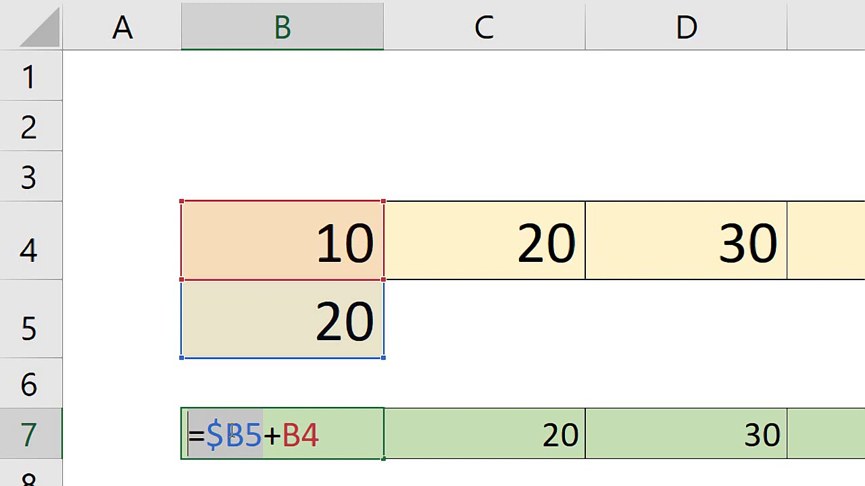
{"action": "left_click", "coordinate": [232, 432]}
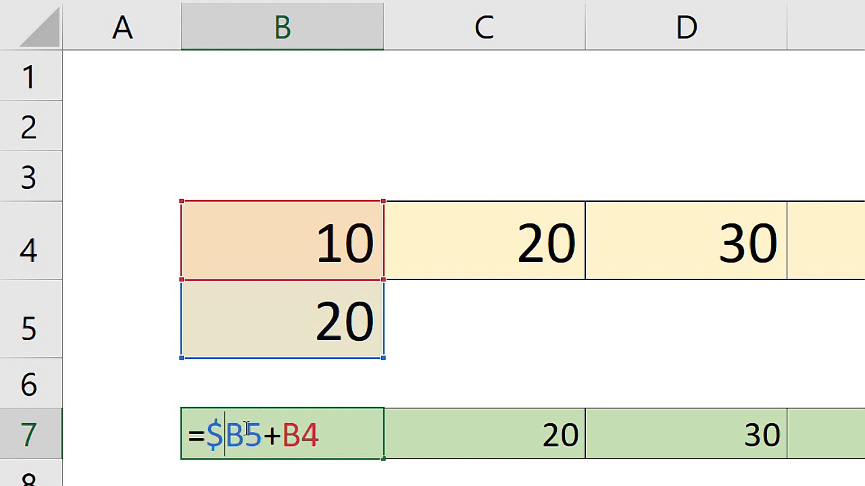
{"action": "left_click_drag", "start_coordinate": [249, 432], "coordinate": [207, 432]}
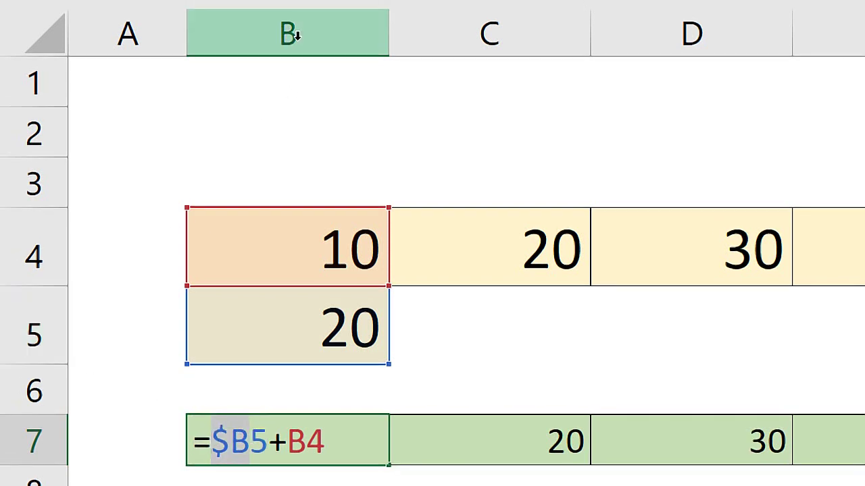
{"action": "key", "text": "Return"}
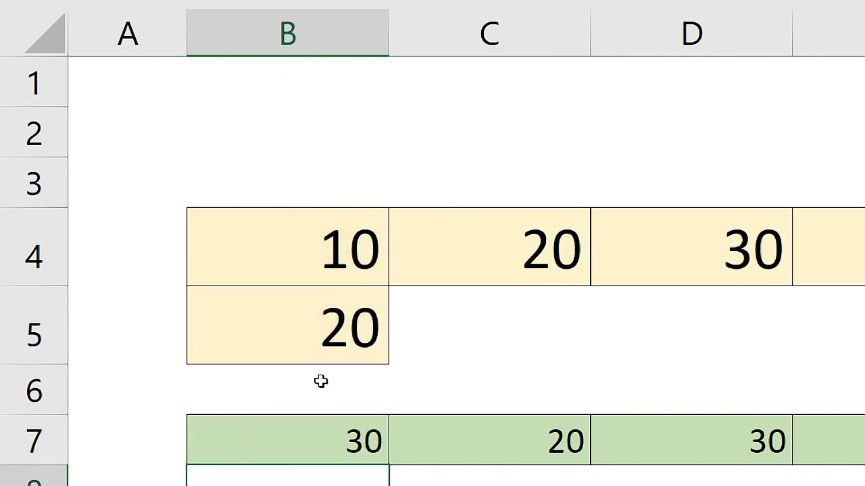
Check the existing formulas in C7, D7 and E7, which still gives 40
{"action": "double_click", "coordinate": [471, 356]}
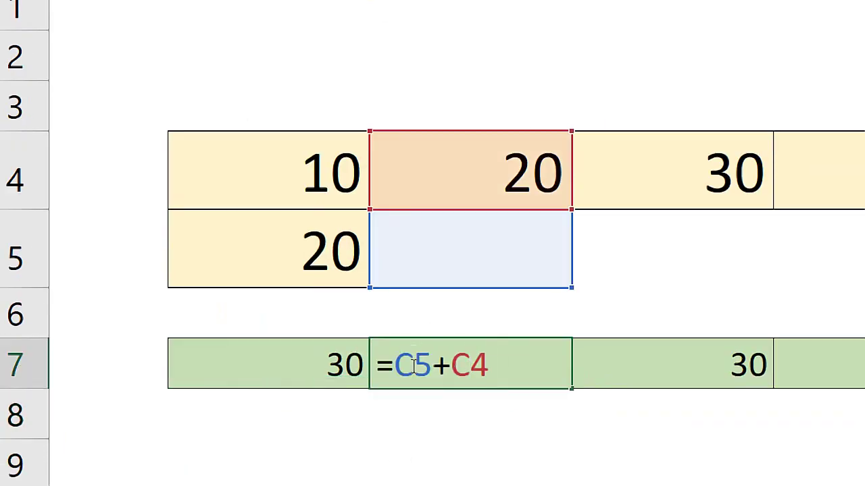
{"action": "left_click", "coordinate": [647, 363]}
{"action": "double_click", "coordinate": [646, 365]}
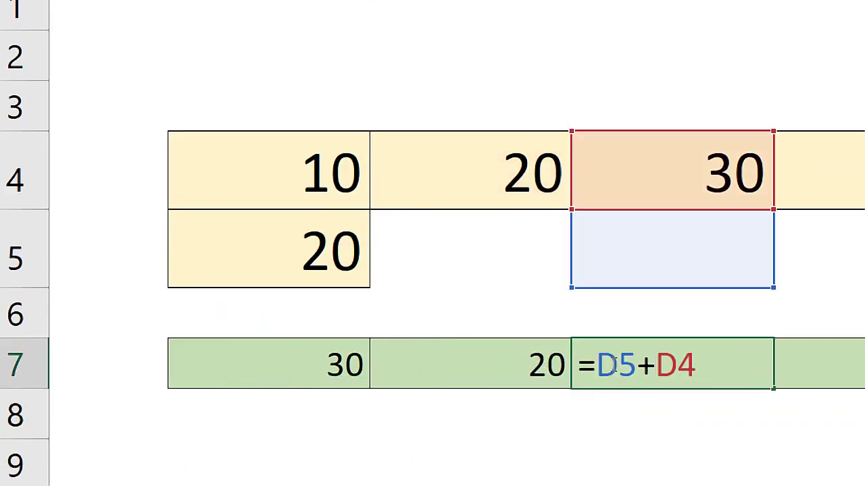
{"action": "left_click", "coordinate": [783, 367]}
{"action": "key", "text": "Tab"}
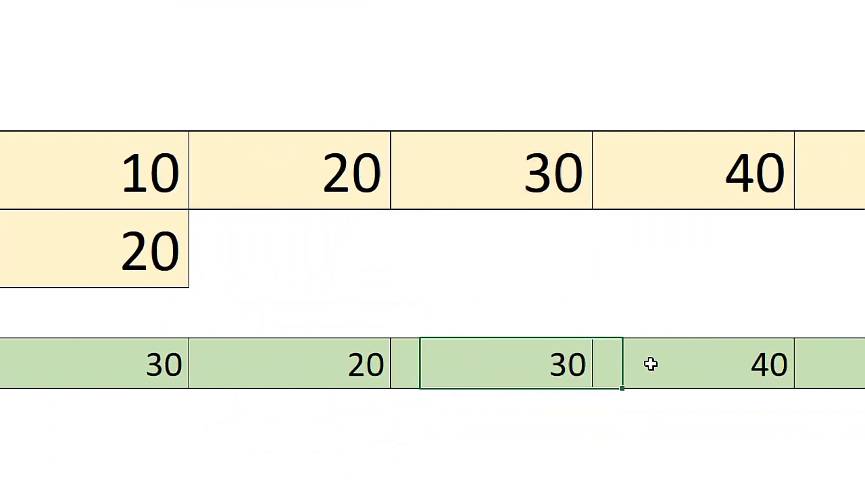
{"action": "double_click", "coordinate": [650, 365]}
{"action": "key", "text": "Escape"}
{"action": "left_click", "coordinate": [33, 358]}
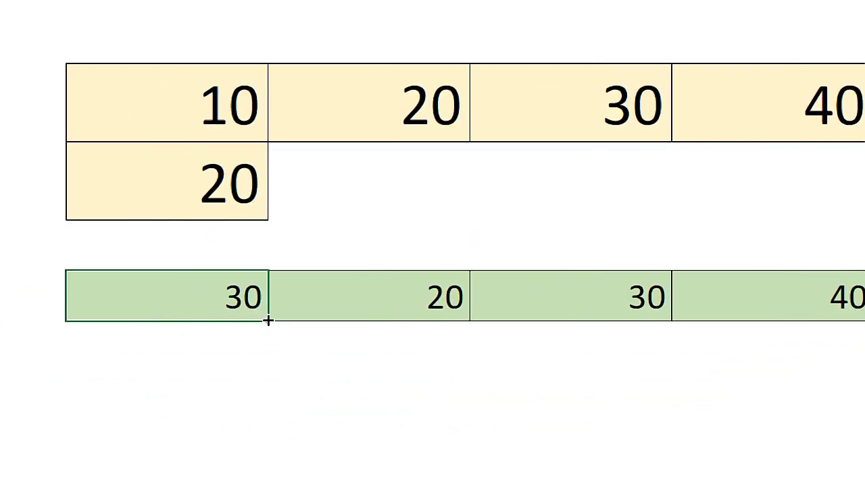
Copy B7 across to G7 (30 through 80), showing C7 and D7 add B5 to row 4
{"action": "left_click_drag", "start_coordinate": [267, 322], "coordinate": [773, 332]}
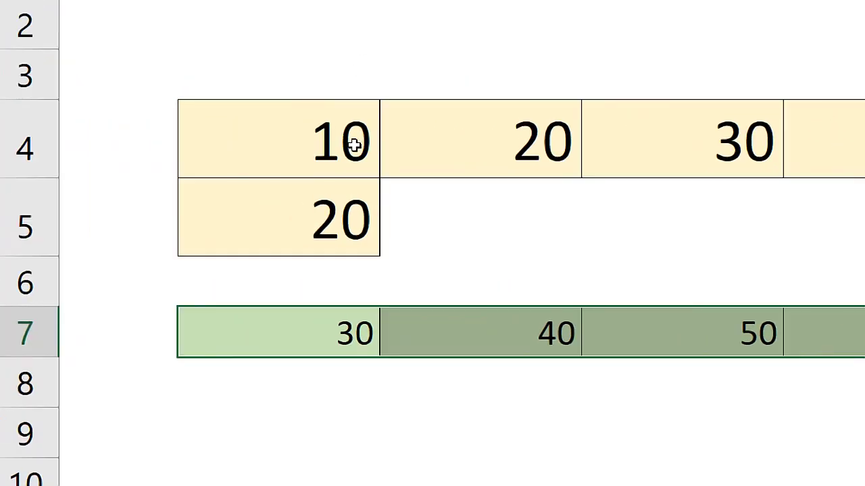
{"action": "key", "text": "Up"}
{"action": "key", "text": "Up"}
{"action": "key", "text": "Up"}
{"action": "key", "text": "Down"}
{"action": "key", "text": "Down"}
{"action": "key", "text": "Down"}
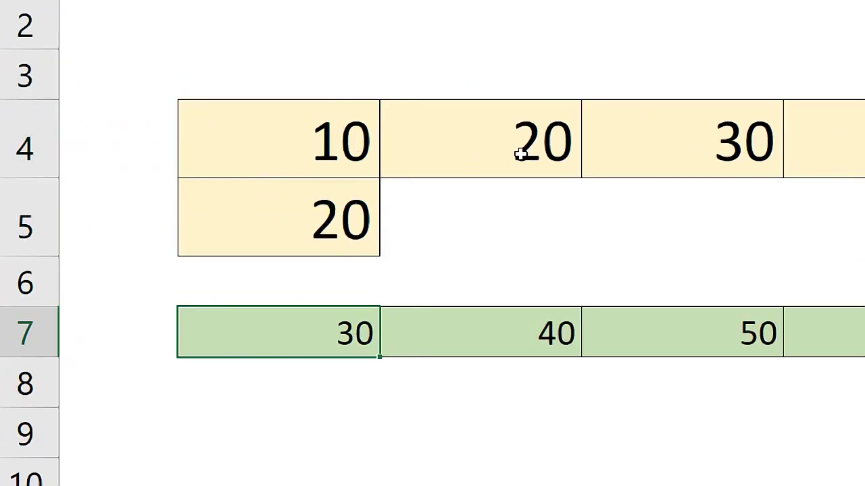
{"action": "left_click", "coordinate": [521, 154]}
{"action": "left_click", "coordinate": [372, 223]}
{"action": "left_click", "coordinate": [510, 330]}
{"action": "left_click", "coordinate": [727, 140]}
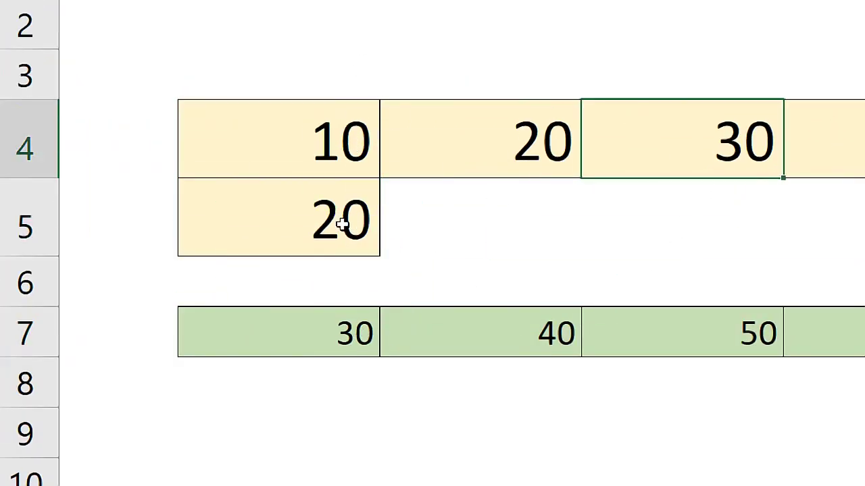
{"action": "left_click", "coordinate": [342, 225]}
{"action": "left_click", "coordinate": [730, 333]}
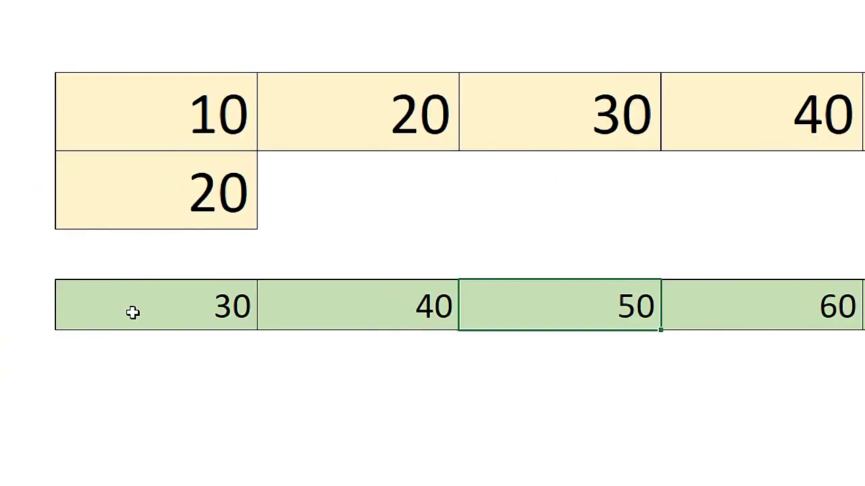
Lock both parts of B7's reference so its formula reads =$B$5+B4
{"action": "double_click", "coordinate": [132, 310]}
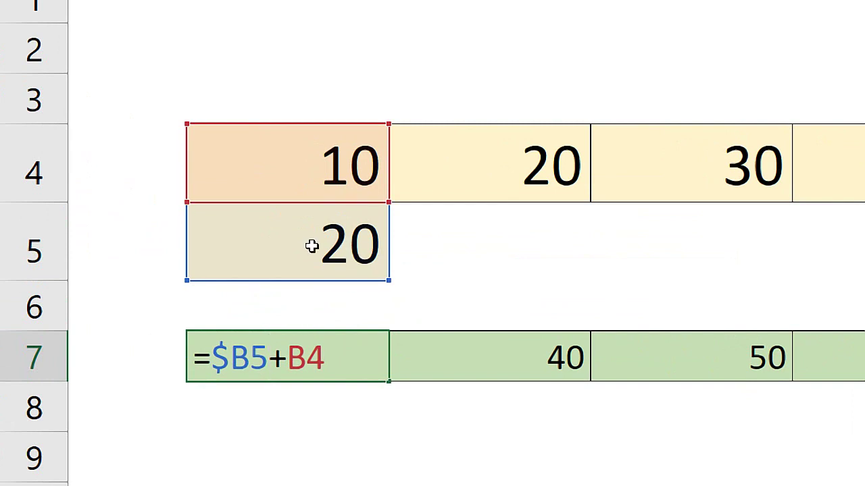
{"action": "left_click_drag", "start_coordinate": [228, 358], "coordinate": [211, 359]}
{"action": "left_click", "coordinate": [249, 359]}
{"action": "type", "text": "$"}
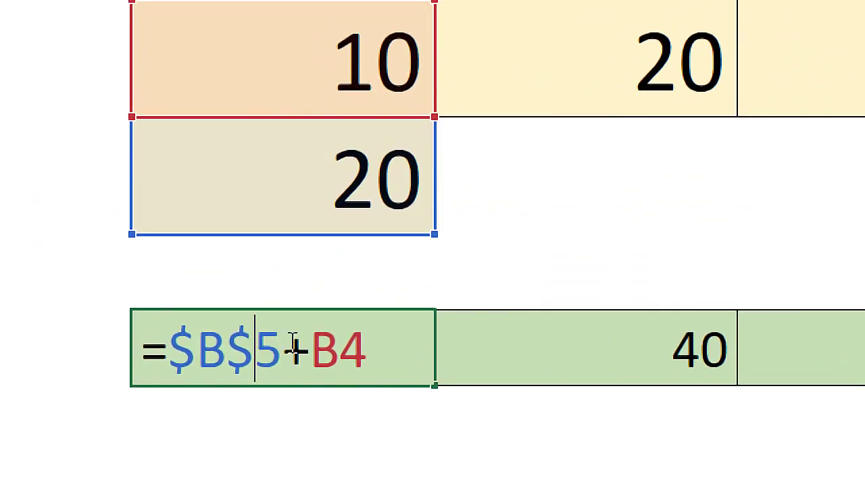
{"action": "left_click_drag", "start_coordinate": [283, 348], "coordinate": [169, 348]}
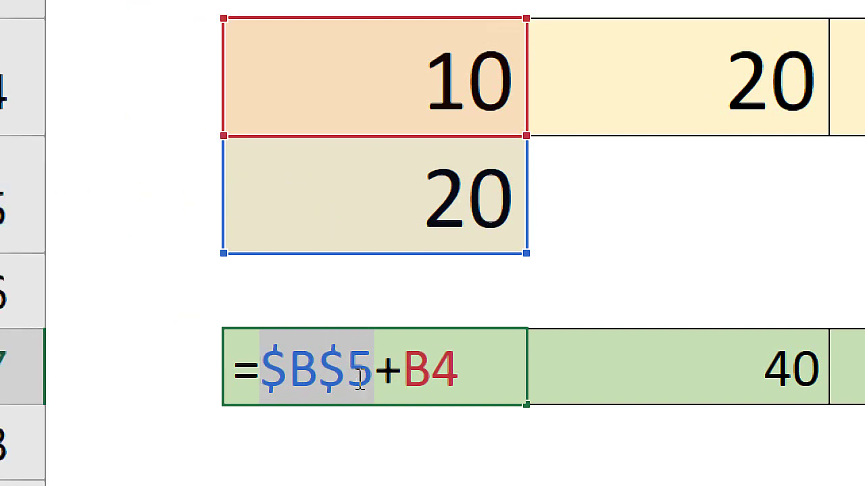
{"action": "left_click_drag", "start_coordinate": [346, 371], "coordinate": [325, 371]}
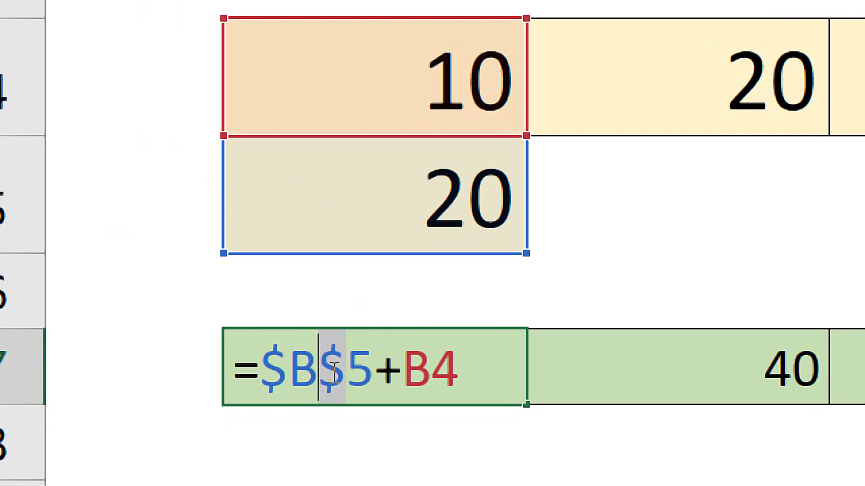
{"action": "left_click", "coordinate": [375, 365]}
{"action": "key", "text": "Return"}
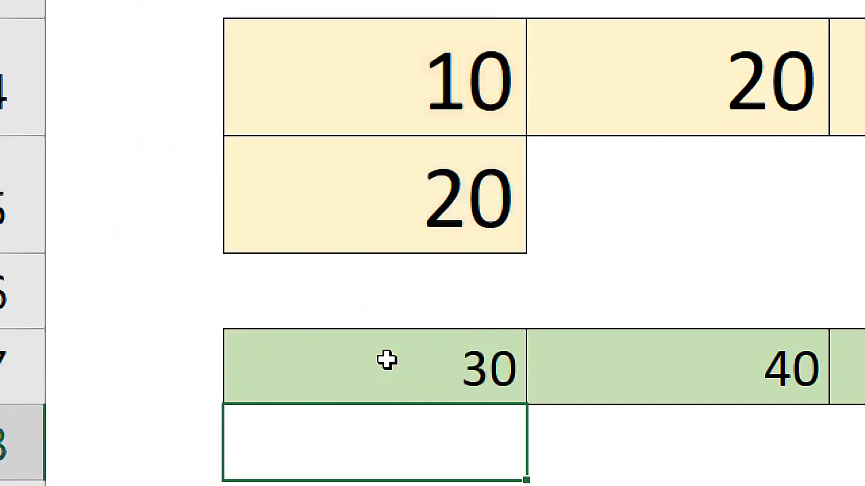
Fill B7 across to G7, then remove the row lock so B7 reads =$B5+B4
{"action": "left_click", "coordinate": [144, 309]}
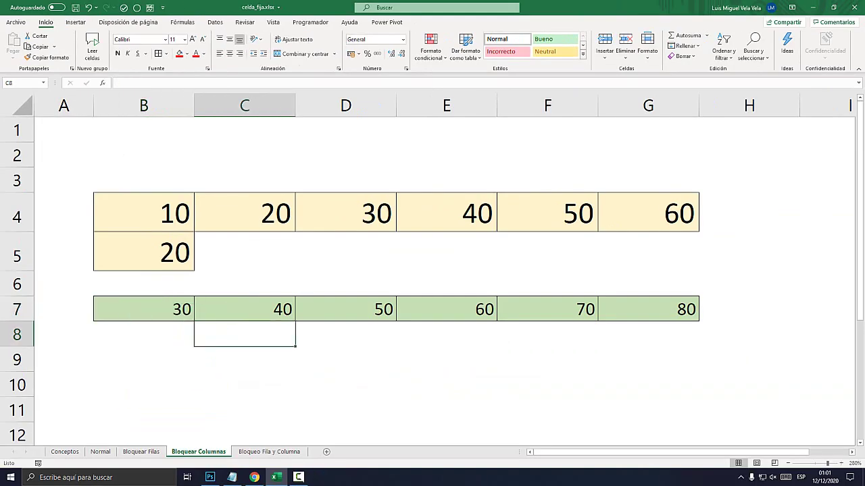
{"action": "left_click_drag", "start_coordinate": [194, 321], "coordinate": [581, 318]}
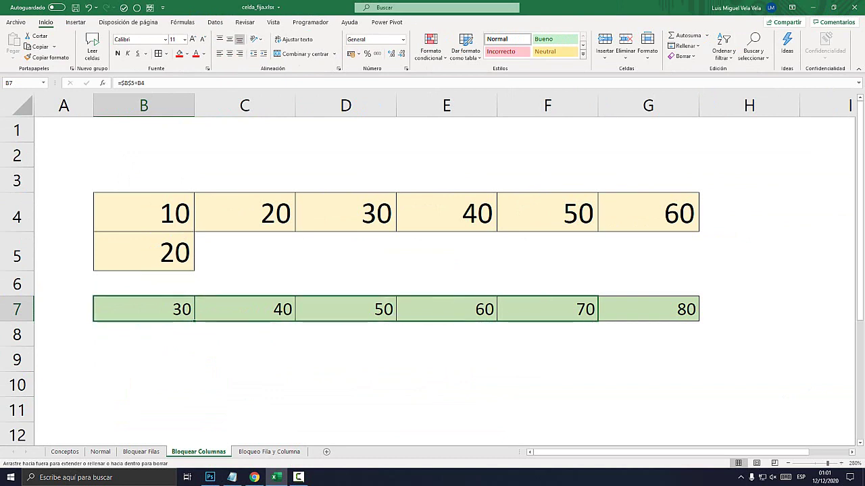
{"action": "left_click_drag", "start_coordinate": [676, 319], "coordinate": [679, 321]}
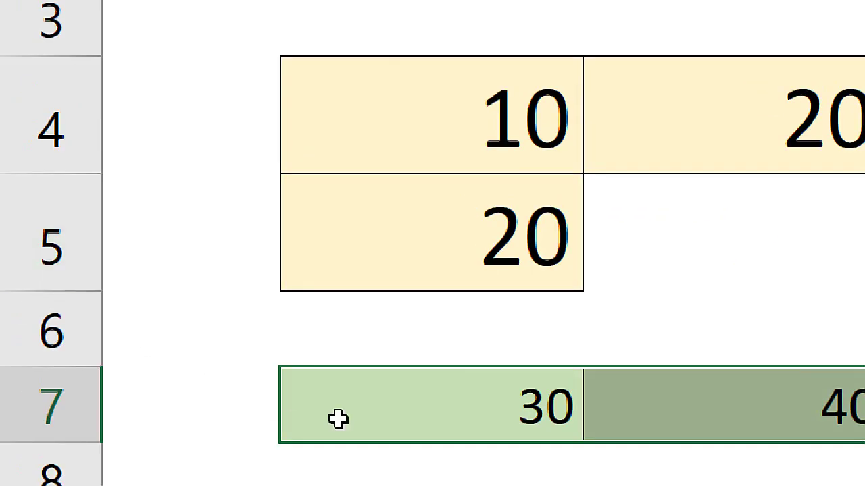
{"action": "double_click", "coordinate": [113, 314]}
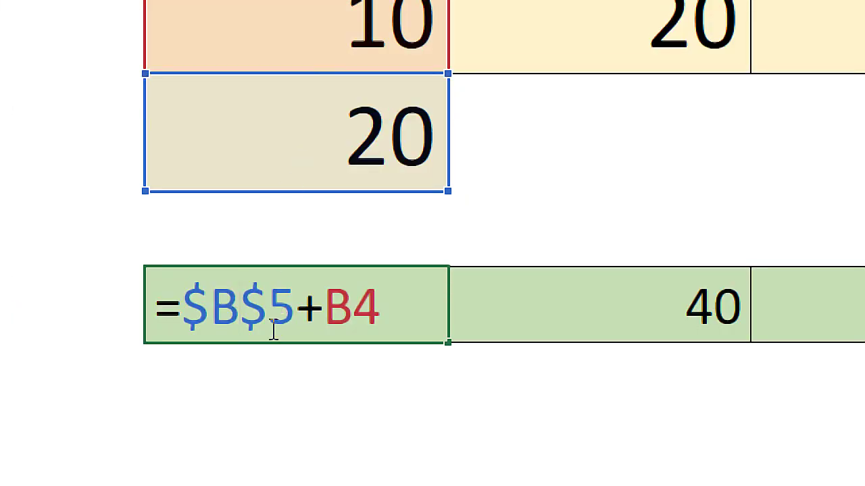
{"action": "key", "text": "shift+Right"}
{"action": "key", "text": "Right"}
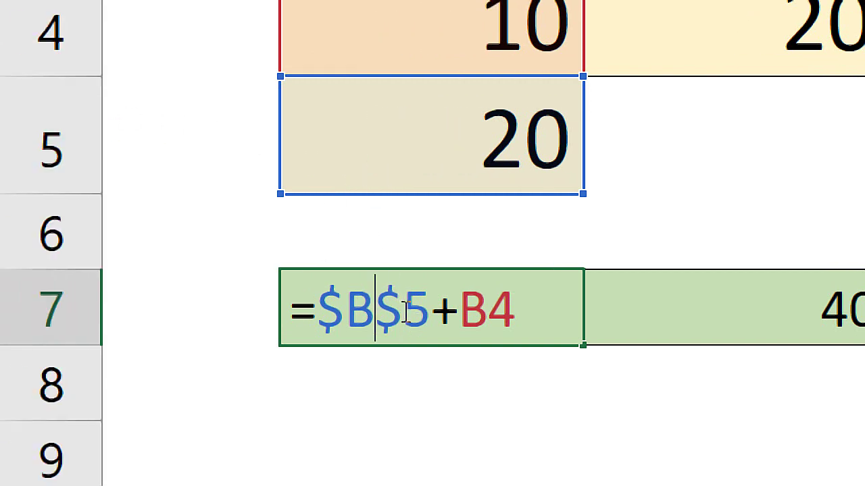
{"action": "key", "text": "Delete"}
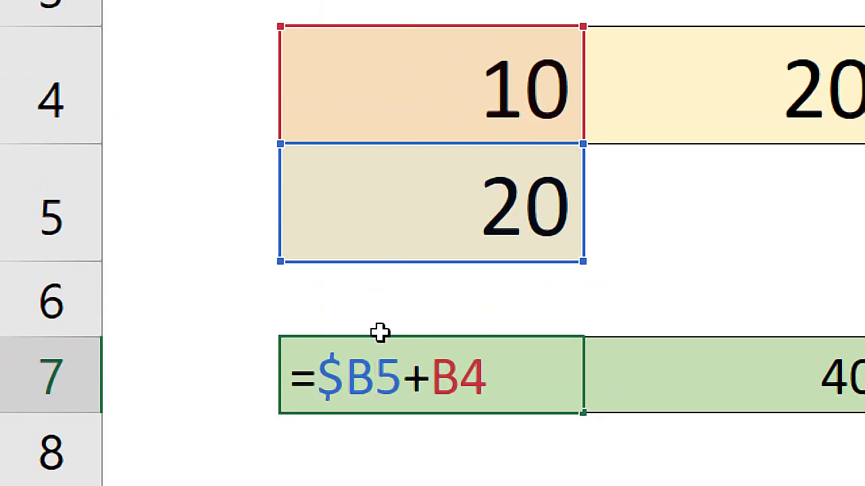
{"action": "key", "text": "Return"}
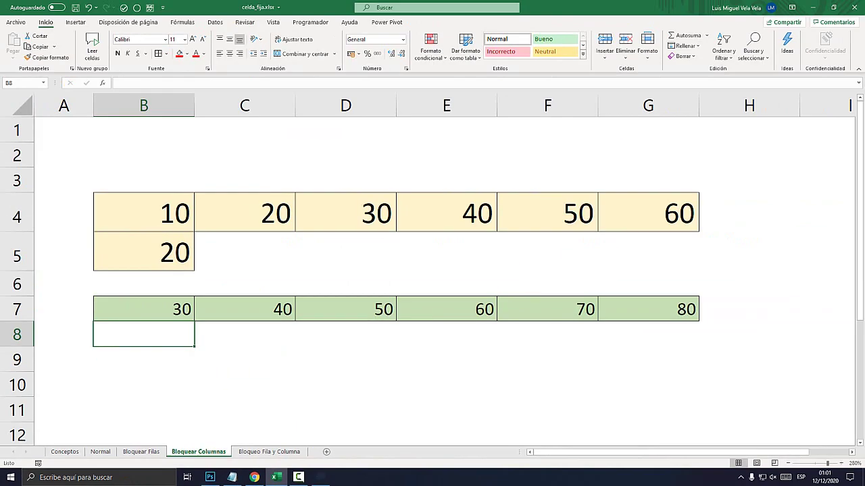
Review the B7:G7 sums, then switch to the Bloqueo Fila y Columna sheet
{"action": "left_click", "coordinate": [143, 308]}
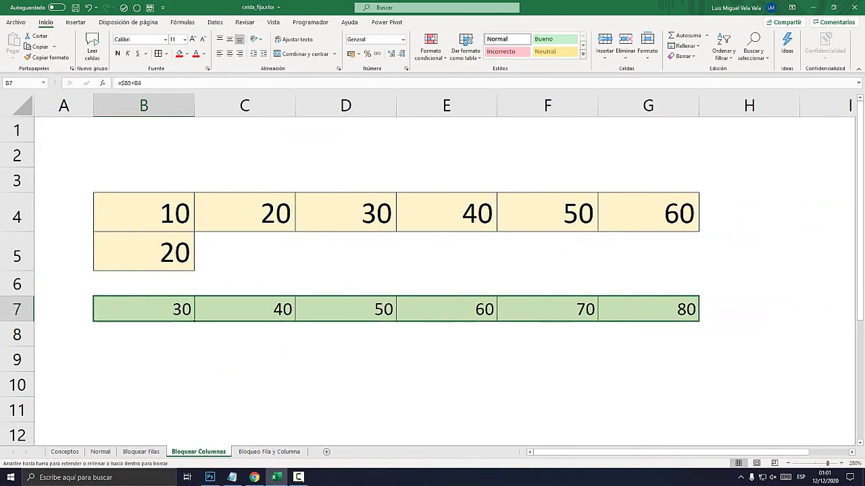
{"action": "left_click_drag", "start_coordinate": [143, 309], "coordinate": [648, 308]}
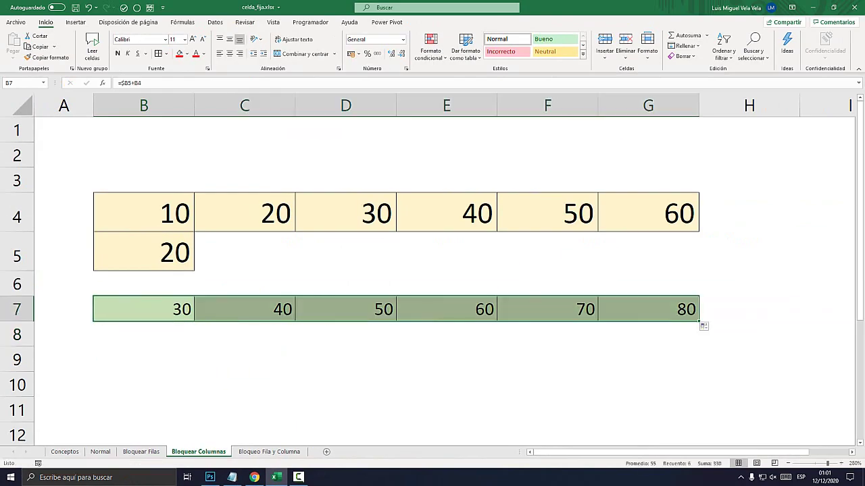
{"action": "double_click", "coordinate": [143, 309]}
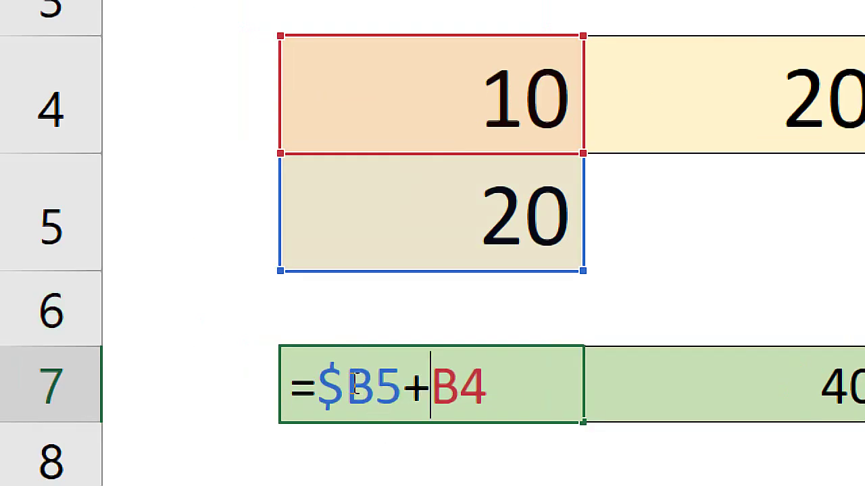
{"action": "left_click_drag", "start_coordinate": [115, 309], "coordinate": [107, 309]}
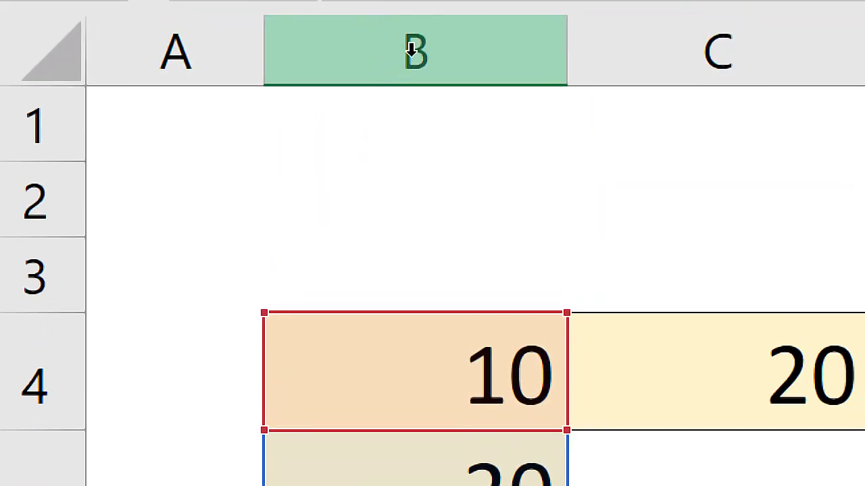
{"action": "key", "text": "Escape"}
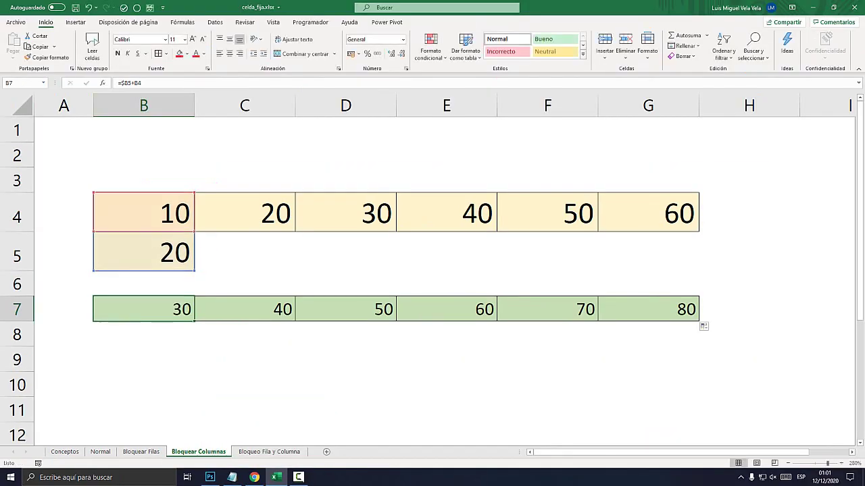
{"action": "left_click", "coordinate": [269, 452]}
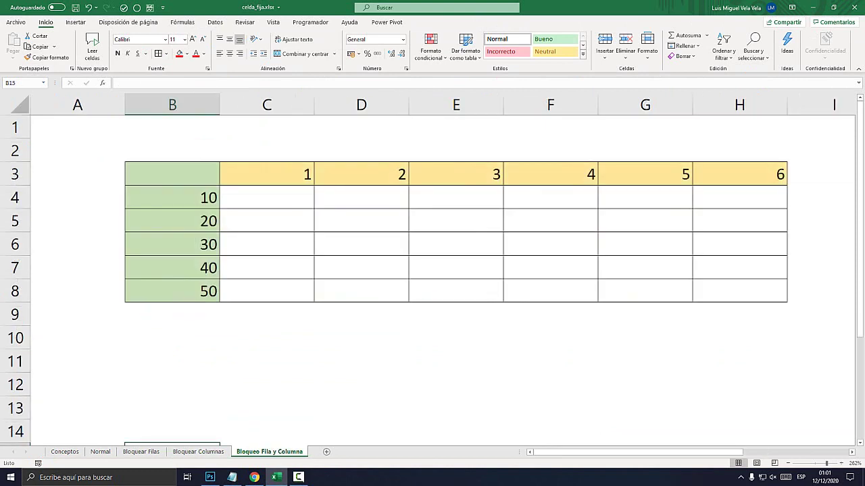
Enter =C3*B4 in C4, giving 10, and fill it down to C8
{"action": "left_click", "coordinate": [266, 197]}
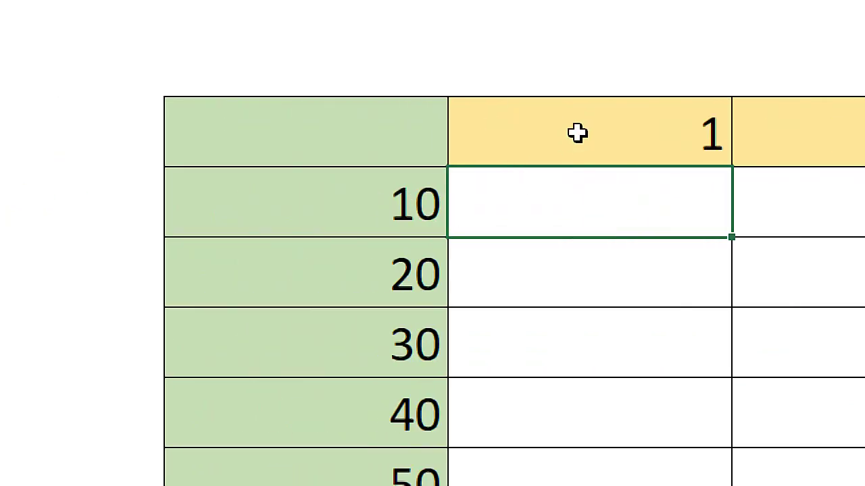
{"action": "left_click", "coordinate": [262, 175]}
{"action": "left_click", "coordinate": [408, 194]}
{"action": "left_click", "coordinate": [544, 192]}
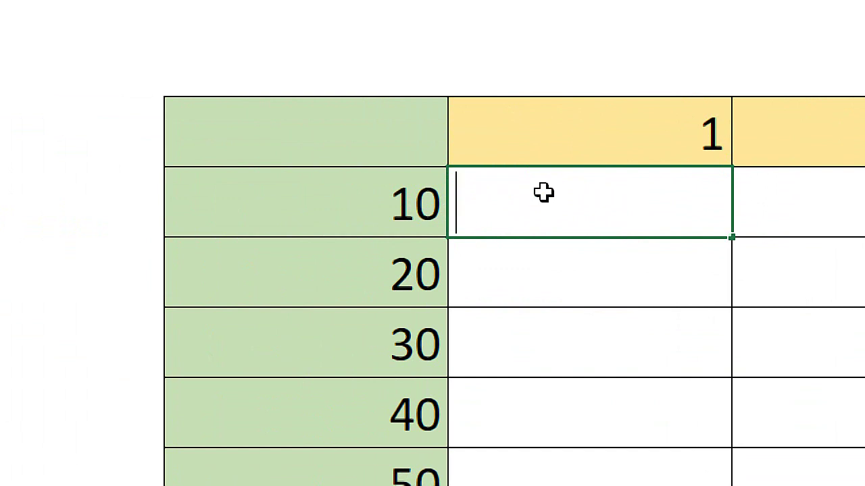
{"action": "type", "text": "="}
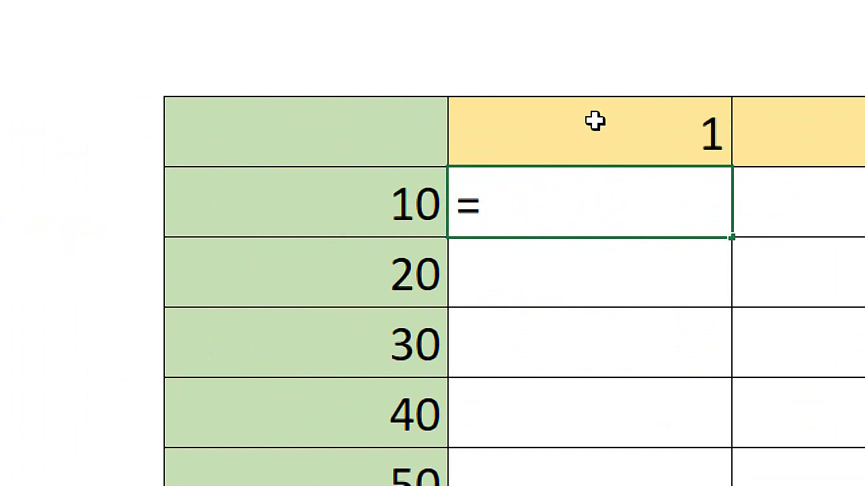
{"action": "left_click", "coordinate": [594, 120]}
{"action": "type", "text": "*"}
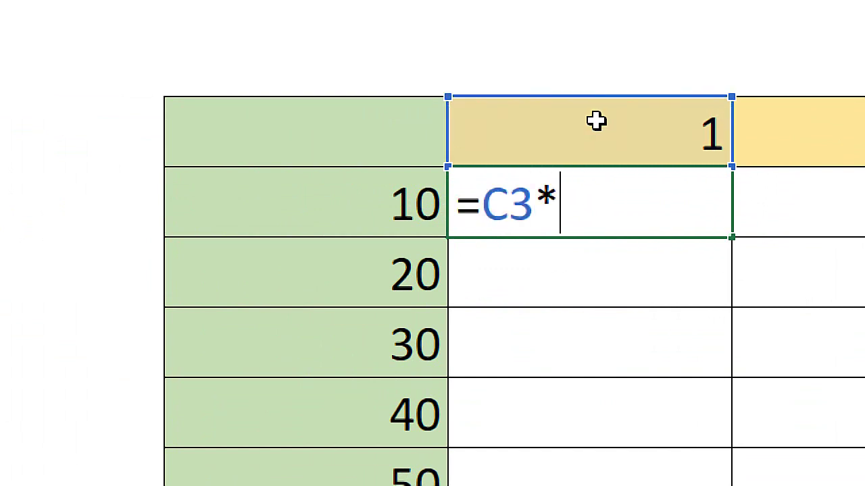
{"action": "left_click", "coordinate": [328, 189]}
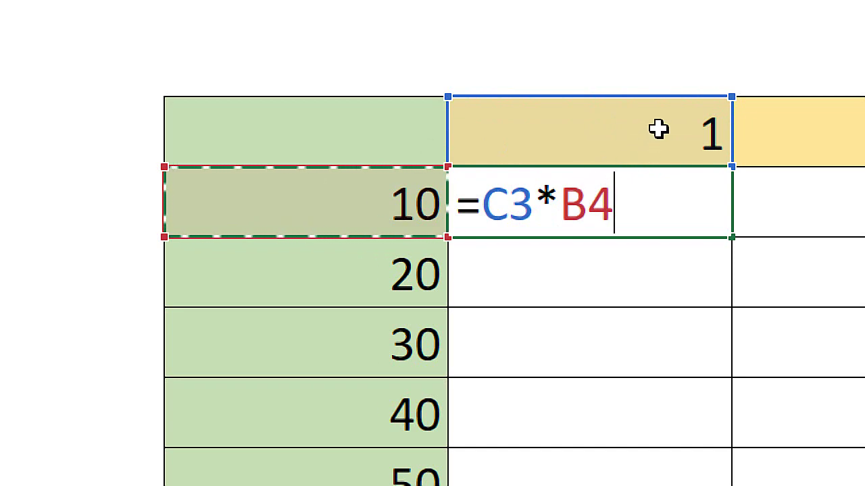
{"action": "key", "text": "Return"}
{"action": "left_click", "coordinate": [608, 206]}
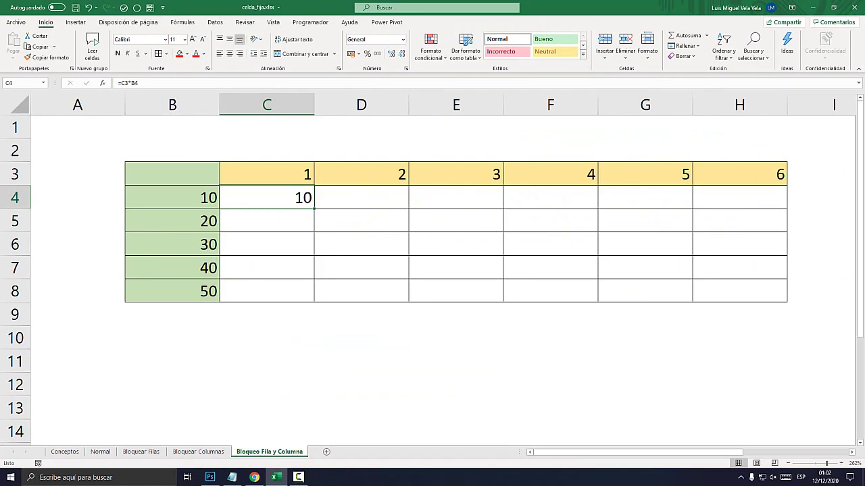
{"action": "left_click_drag", "start_coordinate": [314, 209], "coordinate": [313, 301]}
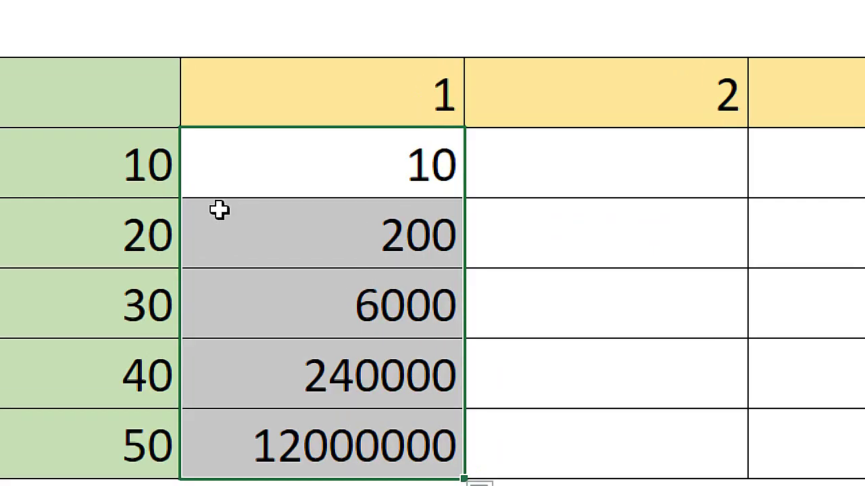
{"action": "left_click", "coordinate": [266, 179]}
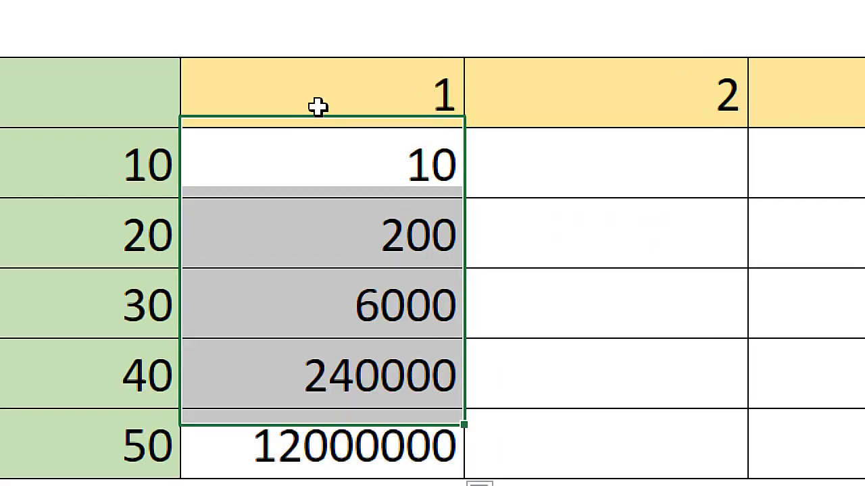
{"action": "left_click", "coordinate": [201, 200]}
{"action": "left_click", "coordinate": [320, 164]}
{"action": "left_click", "coordinate": [367, 77]}
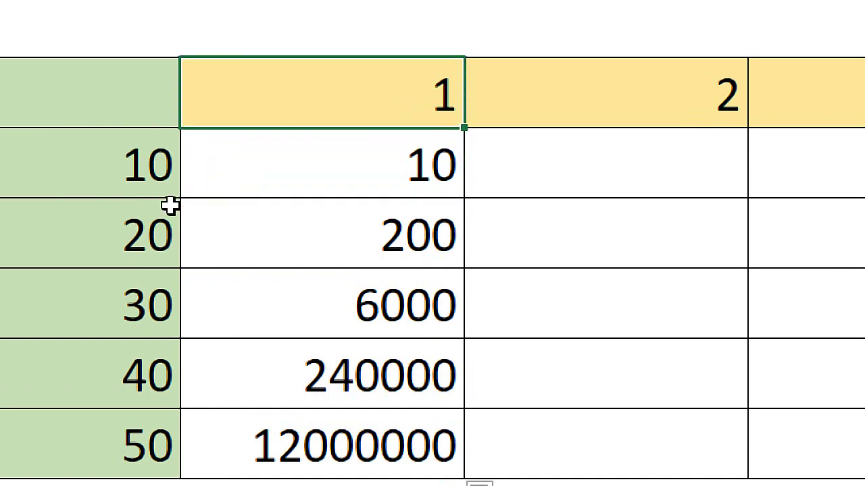
{"action": "left_click", "coordinate": [170, 206]}
{"action": "left_click", "coordinate": [290, 245]}
{"action": "left_click", "coordinate": [402, 89]}
{"action": "left_click", "coordinate": [134, 317]}
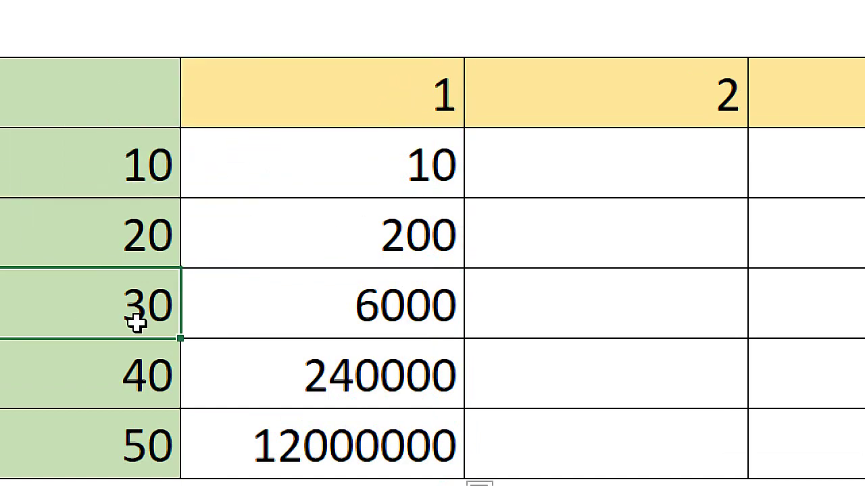
{"action": "left_click", "coordinate": [348, 300]}
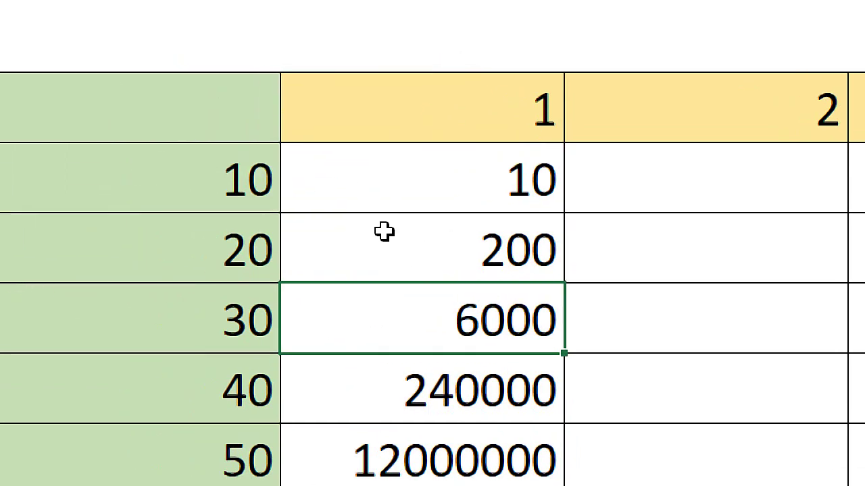
{"action": "left_click", "coordinate": [488, 177]}
{"action": "double_click", "coordinate": [498, 182]}
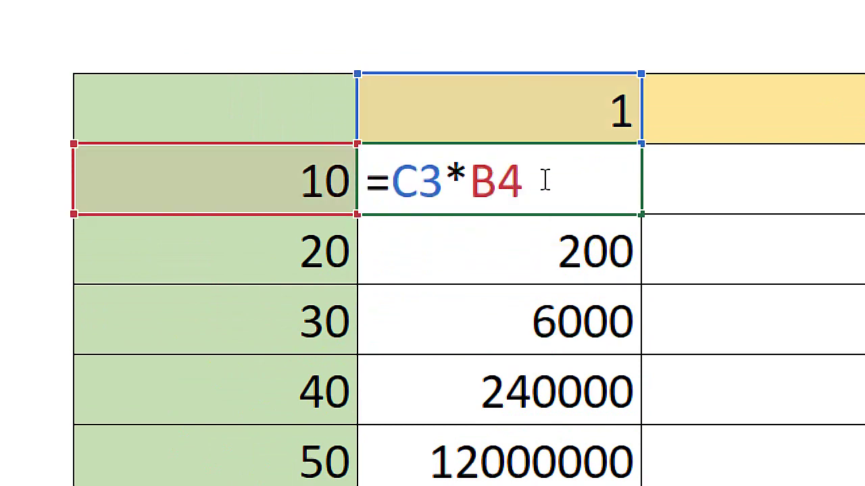
{"action": "left_click_drag", "start_coordinate": [545, 181], "coordinate": [387, 174]}
{"action": "key", "text": "Escape"}
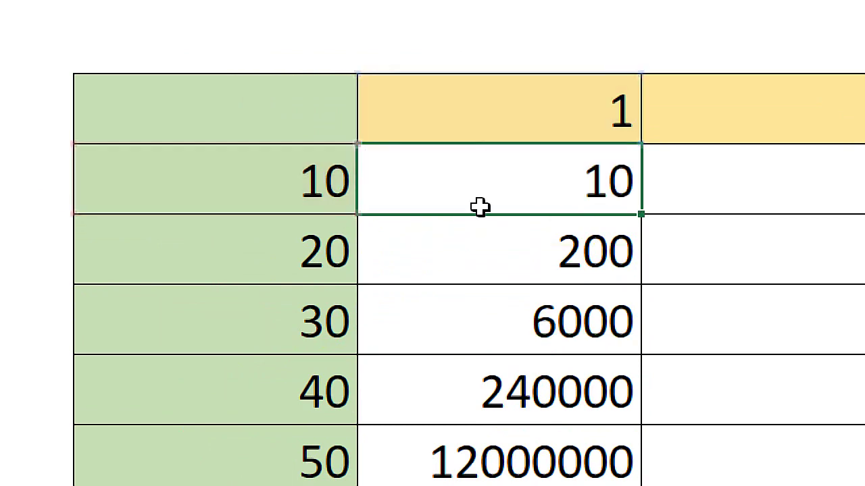
{"action": "left_click", "coordinate": [463, 254]}
{"action": "double_click", "coordinate": [469, 254]}
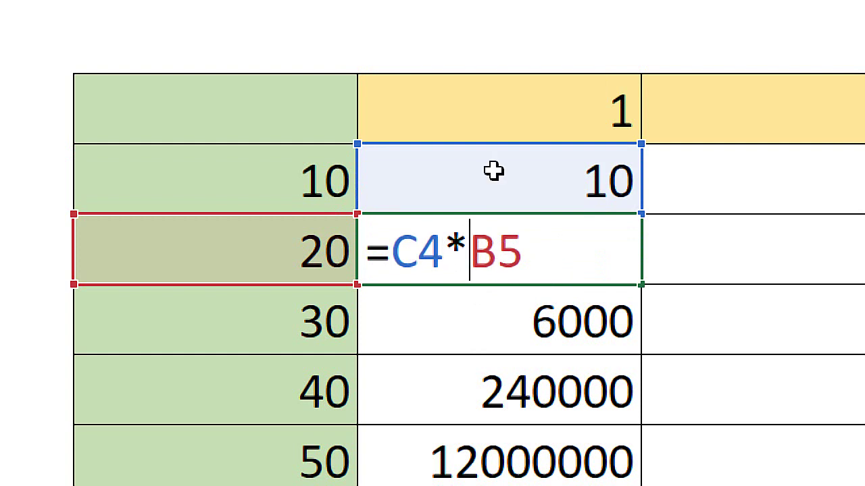
{"action": "left_click_drag", "start_coordinate": [442, 253], "coordinate": [391, 254]}
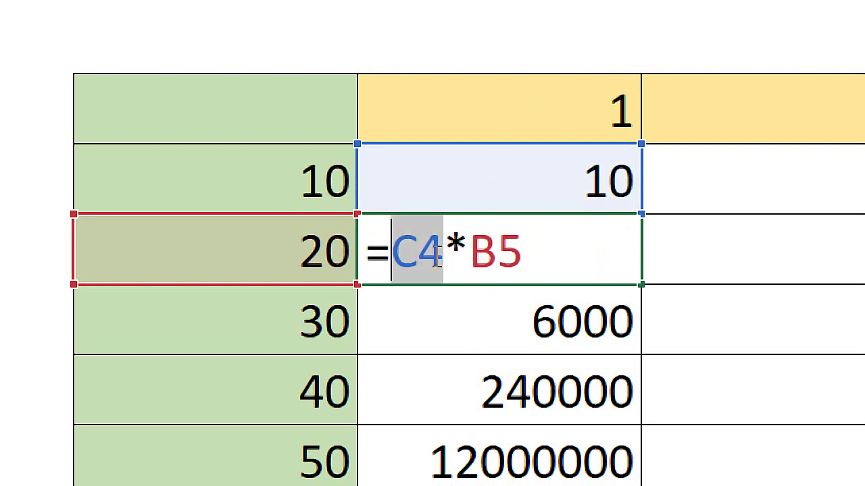
{"action": "left_click_drag", "start_coordinate": [522, 254], "coordinate": [469, 253]}
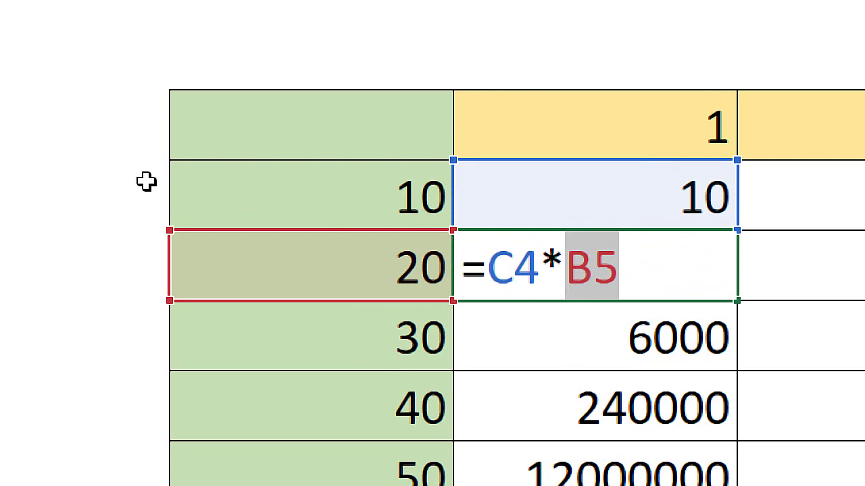
{"action": "key", "text": "Return"}
{"action": "left_click", "coordinate": [554, 189]}
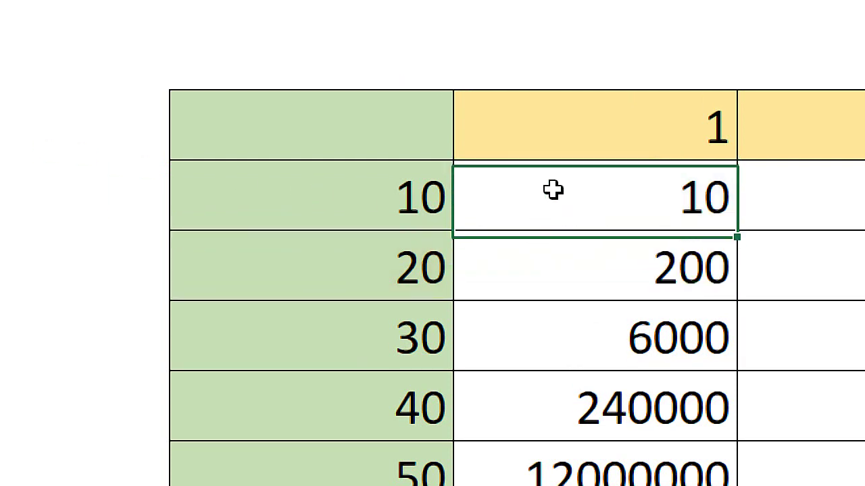
{"action": "double_click", "coordinate": [554, 189]}
{"action": "left_click_drag", "start_coordinate": [541, 190], "coordinate": [514, 196]}
Edit C4's formula to =C$3*B4 so the header row 3 stays locked
{"action": "left_click", "coordinate": [513, 197]}
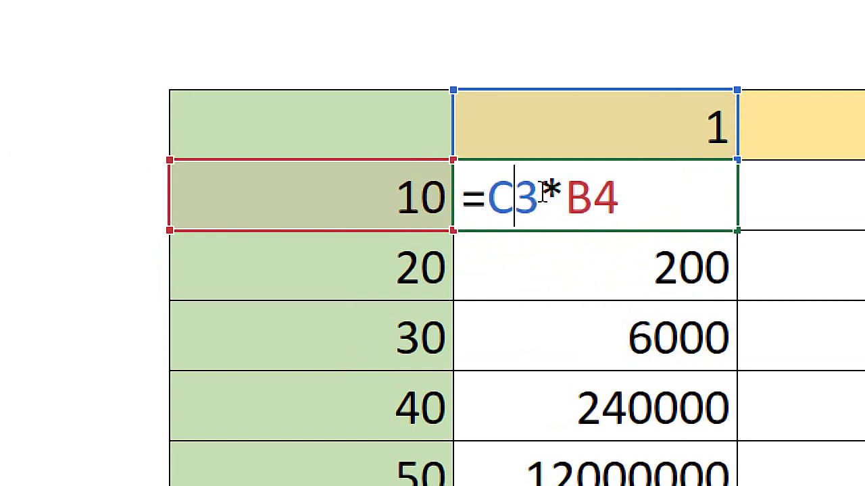
{"action": "left_click_drag", "start_coordinate": [542, 189], "coordinate": [513, 198]}
{"action": "left_click", "coordinate": [520, 197]}
{"action": "type", "text": "$"}
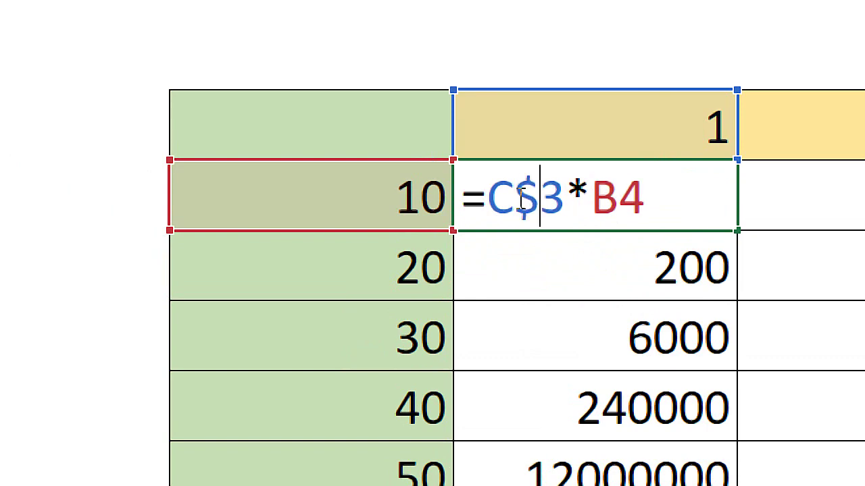
{"action": "left_click_drag", "start_coordinate": [523, 197], "coordinate": [566, 196]}
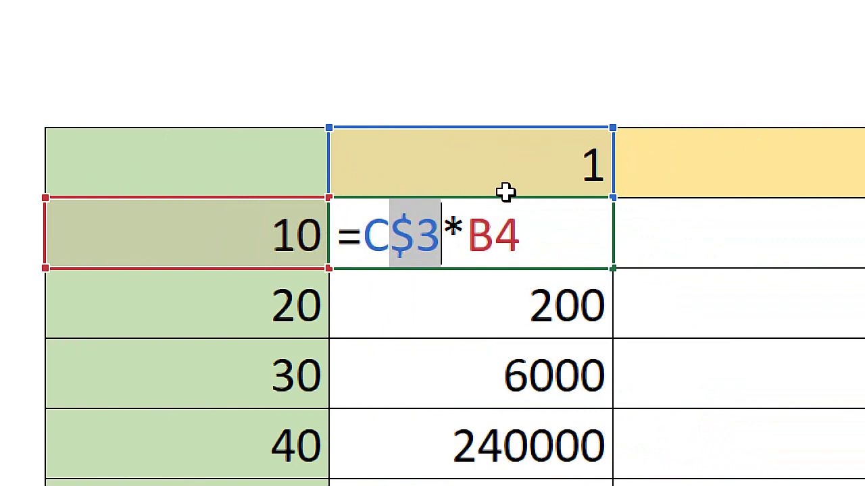
{"action": "left_click", "coordinate": [398, 242]}
{"action": "left_click_drag", "start_coordinate": [440, 237], "coordinate": [406, 256]}
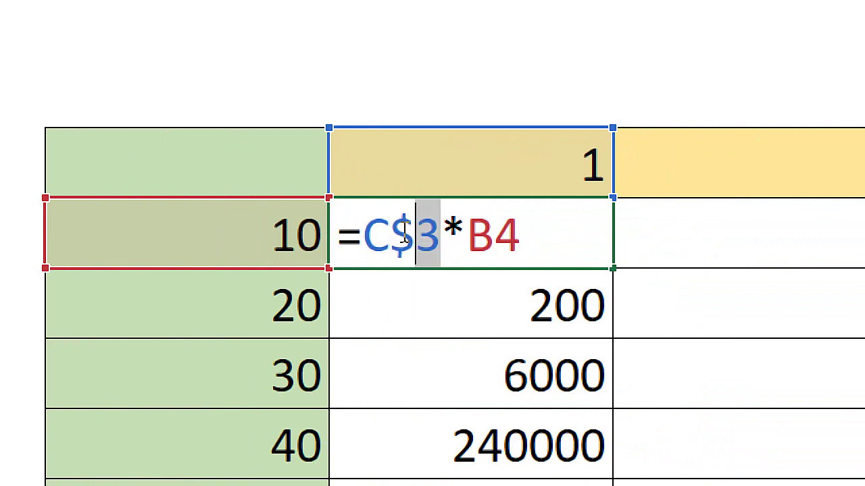
{"action": "left_click", "coordinate": [555, 225]}
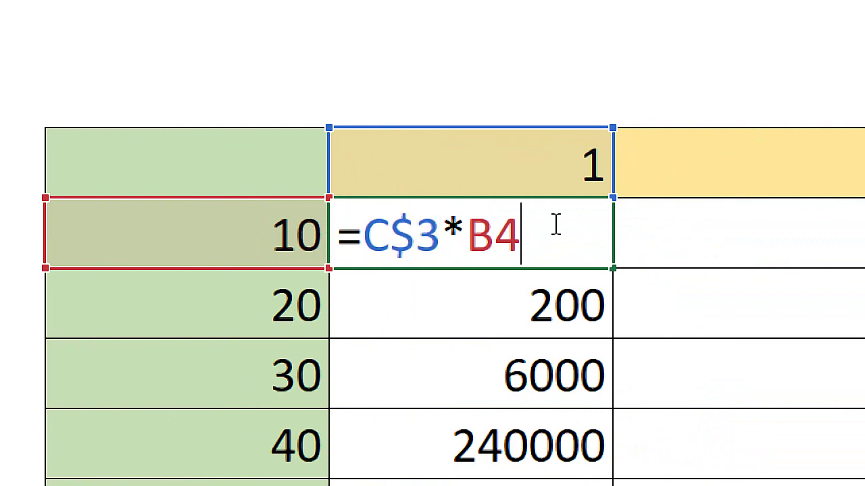
{"action": "key", "text": "Return"}
{"action": "key", "text": "Up"}
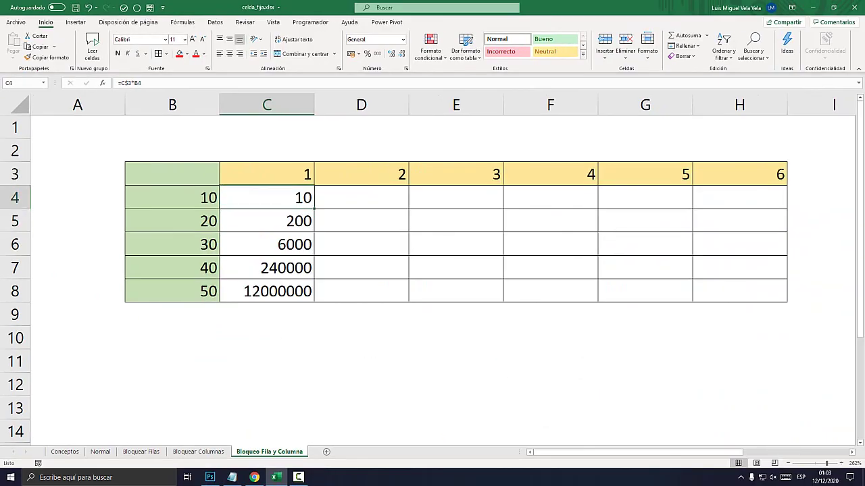
Fill C4's formula down to C8 so column C shows 10, 20, 30, 40, 50
{"action": "left_click_drag", "start_coordinate": [314, 209], "coordinate": [313, 302]}
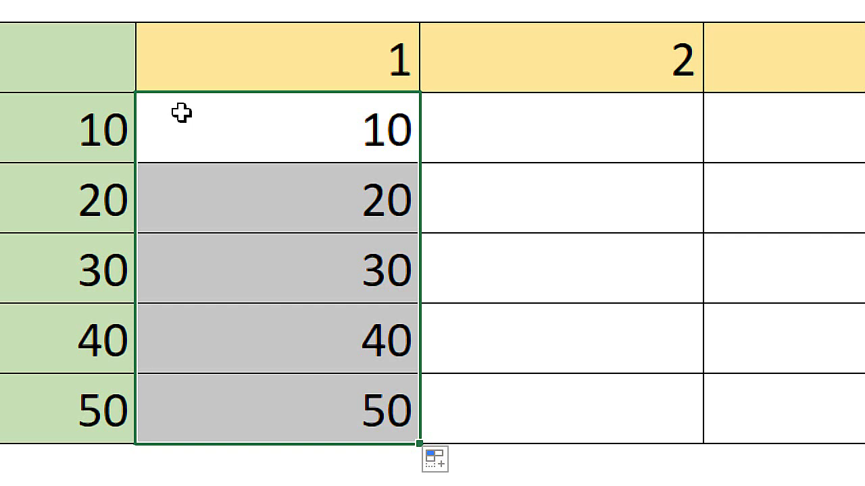
{"action": "key", "text": "Up"}
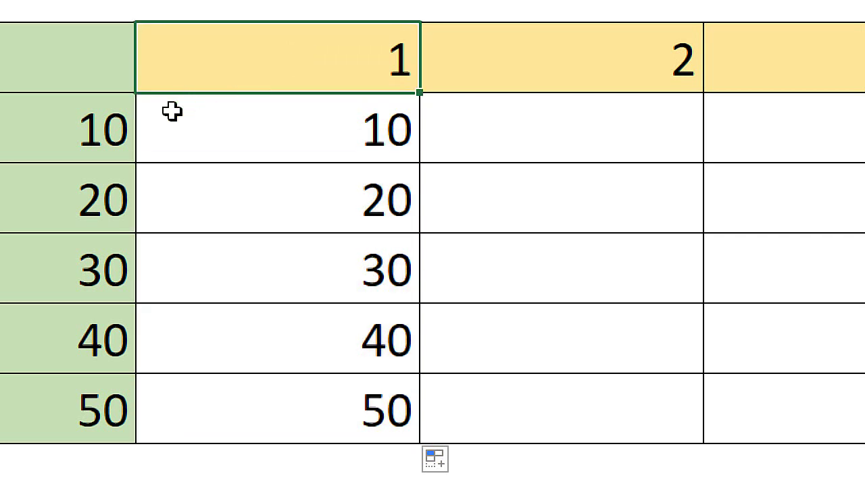
{"action": "key", "text": "Left"}
{"action": "key", "text": "Down"}
{"action": "key", "text": "Right"}
{"action": "key", "text": "Up"}
{"action": "key", "text": "Left"}
{"action": "key", "text": "Down"}
{"action": "key", "text": "Down"}
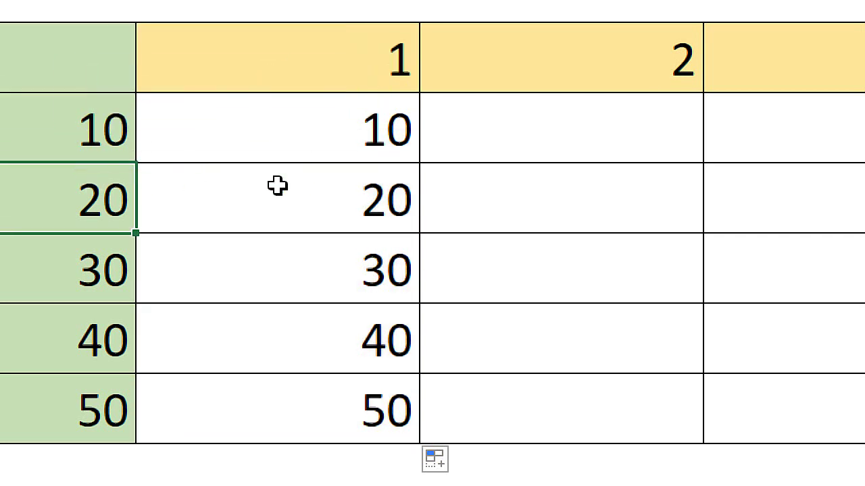
{"action": "key", "text": "Right"}
{"action": "left_click", "coordinate": [307, 48]}
{"action": "left_click", "coordinate": [198, 274]}
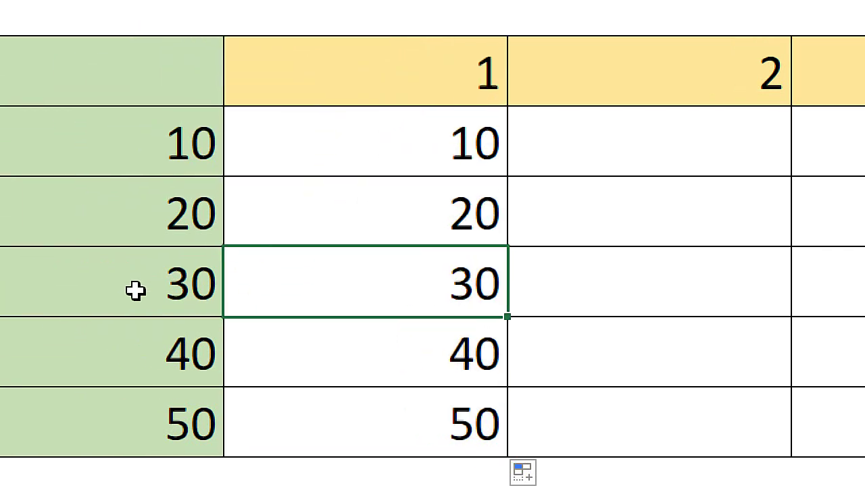
Verify C8 holds =C$3*B8, then copy C4's formula across row 4
{"action": "double_click", "coordinate": [320, 392]}
{"action": "left_click", "coordinate": [304, 394]}
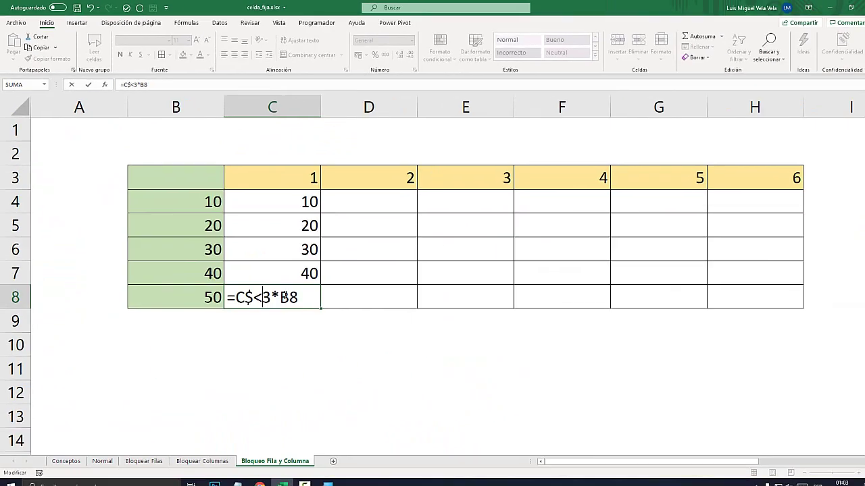
{"action": "key", "text": "Return"}
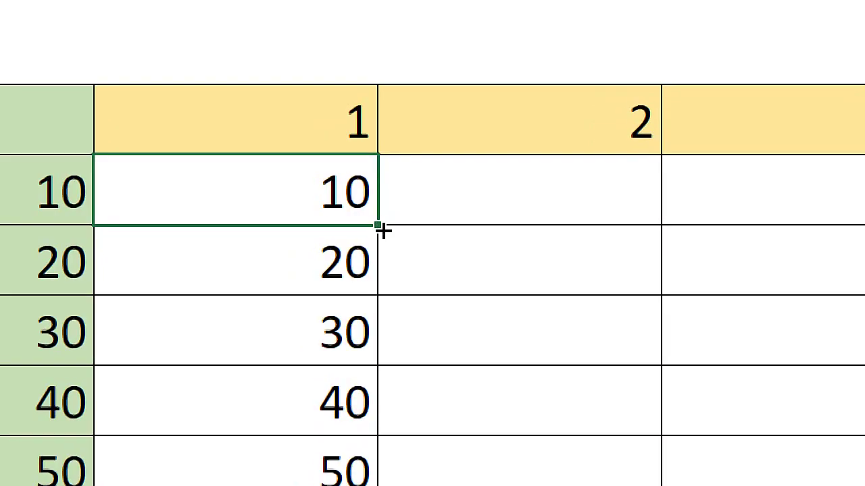
{"action": "left_click_drag", "start_coordinate": [377, 227], "coordinate": [743, 200]}
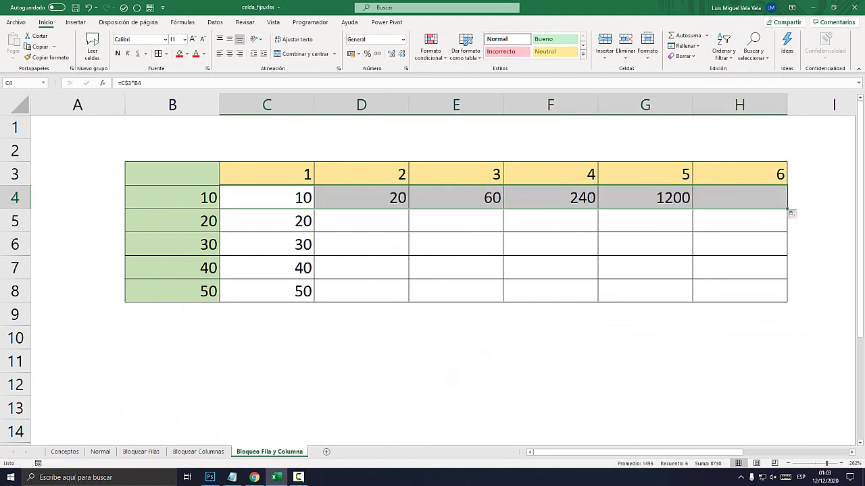
{"action": "left_click", "coordinate": [267, 198]}
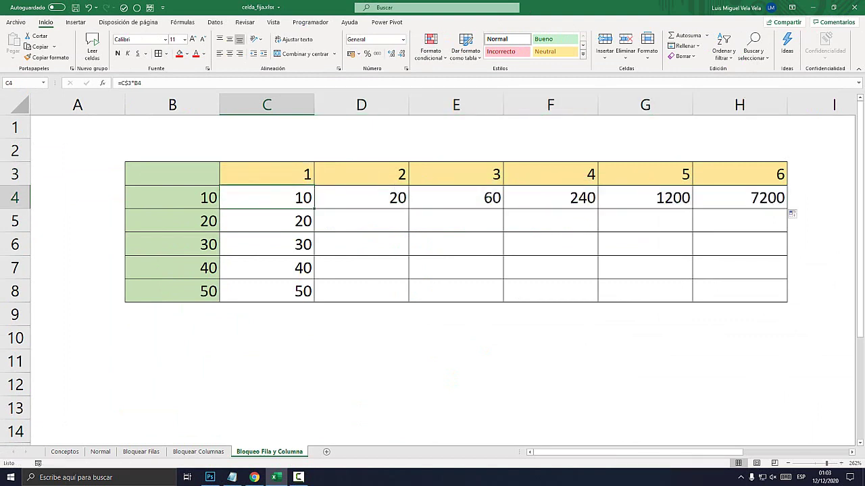
{"action": "left_click", "coordinate": [361, 197]}
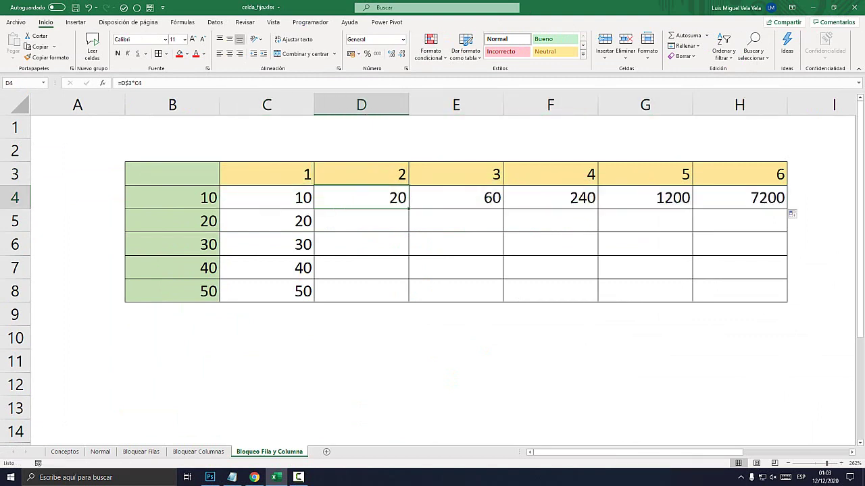
{"action": "left_click", "coordinate": [456, 197]}
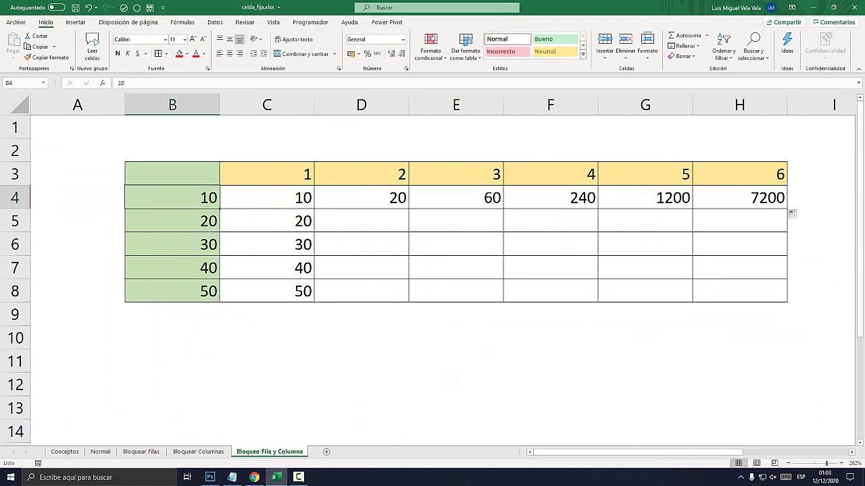
{"action": "left_click", "coordinate": [550, 197]}
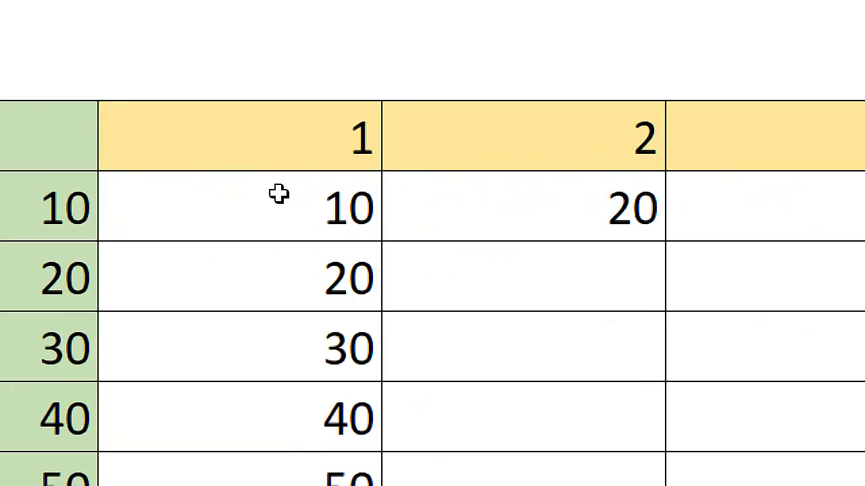
{"action": "double_click", "coordinate": [535, 211]}
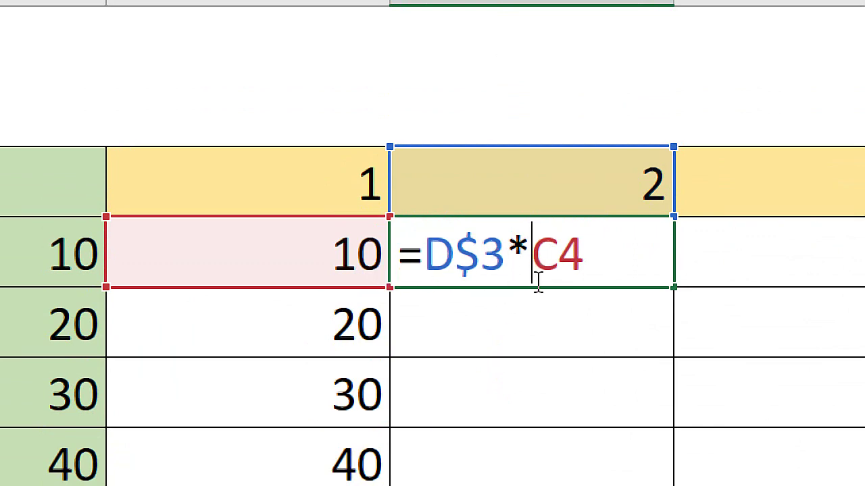
{"action": "left_click_drag", "start_coordinate": [559, 256], "coordinate": [534, 256]}
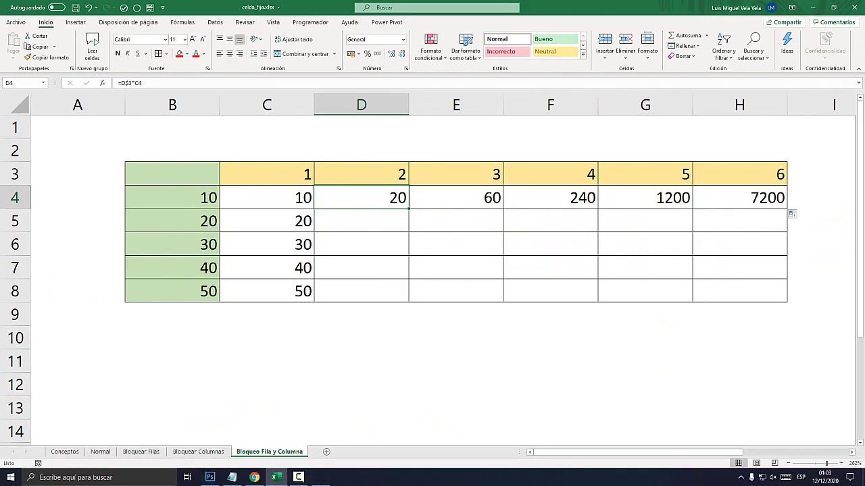
Add a $ before B4 in C4 so the formula reads =C$3*$B4
{"action": "left_click_drag", "start_coordinate": [172, 197], "coordinate": [173, 292]}
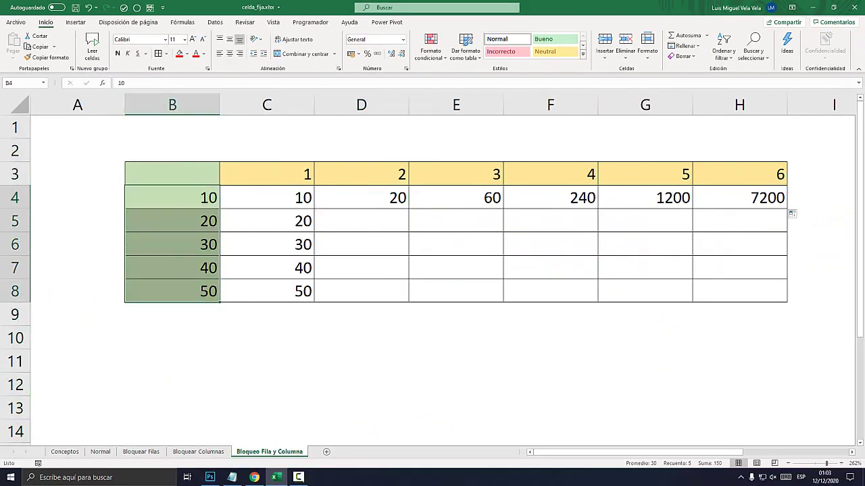
{"action": "left_click", "coordinate": [267, 197]}
{"action": "double_click", "coordinate": [257, 197]}
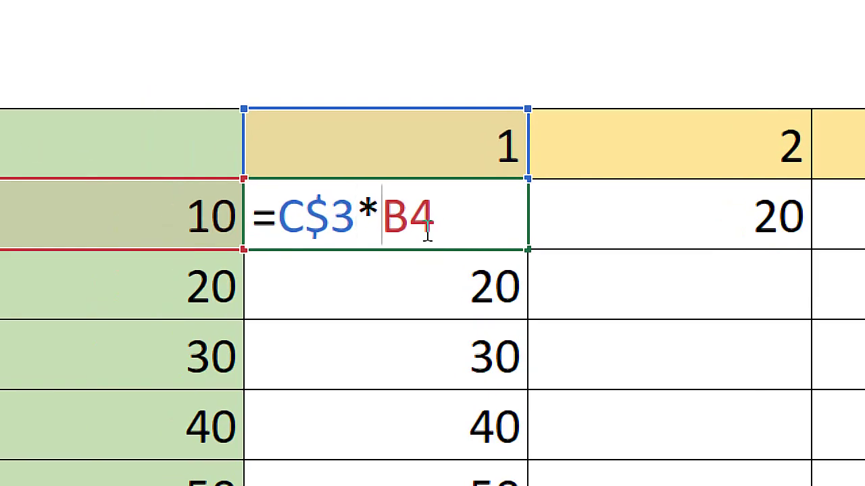
{"action": "type", "text": "$"}
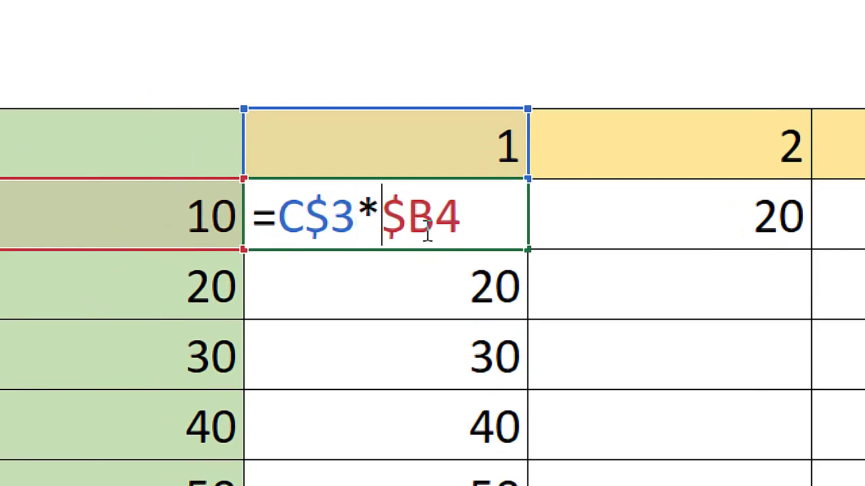
{"action": "left_click", "coordinate": [427, 228], "text": "shift"}
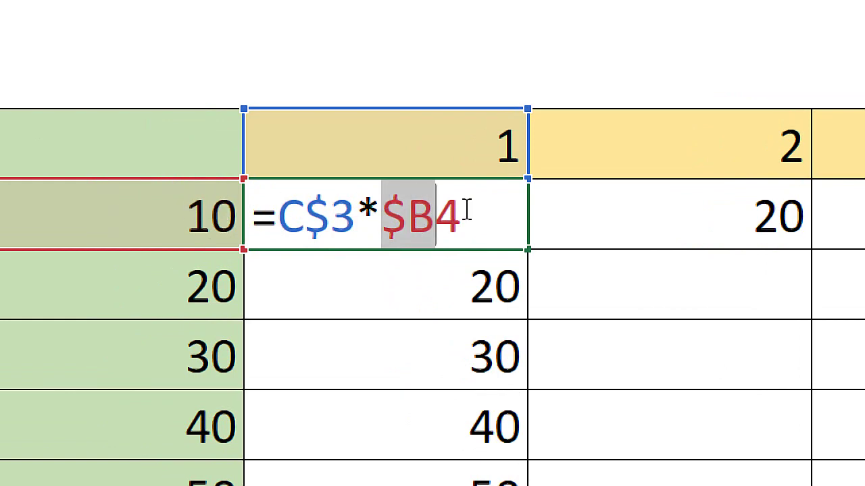
{"action": "left_click", "coordinate": [417, 215]}
{"action": "left_click_drag", "start_coordinate": [433, 221], "coordinate": [418, 218]}
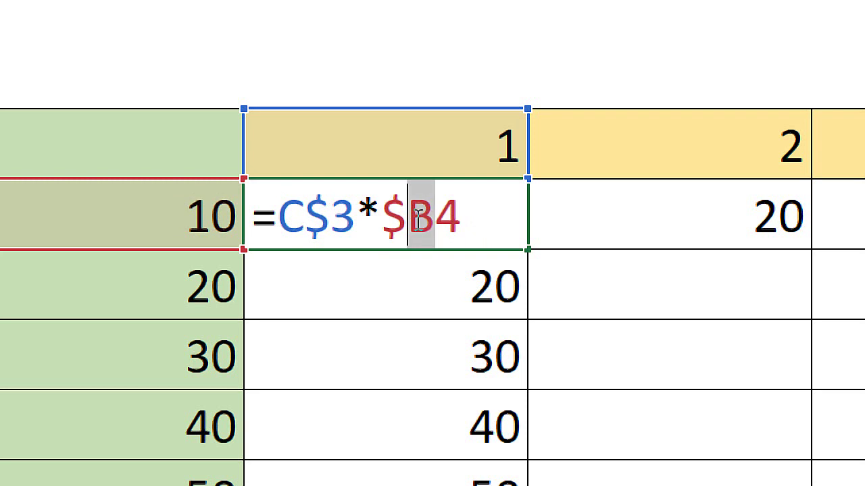
{"action": "left_click", "coordinate": [437, 220]}
{"action": "key", "text": "Return"}
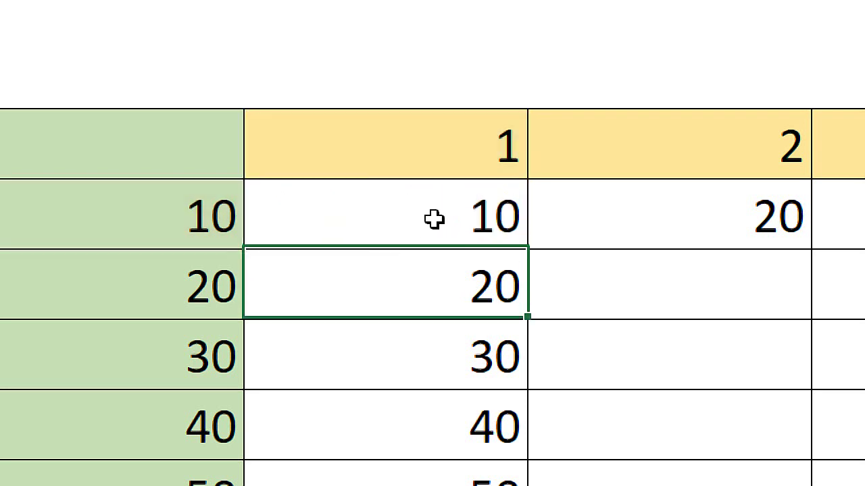
Compare the formulas in D4, E4, F4 and G4 without changing them
{"action": "double_click", "coordinate": [645, 209]}
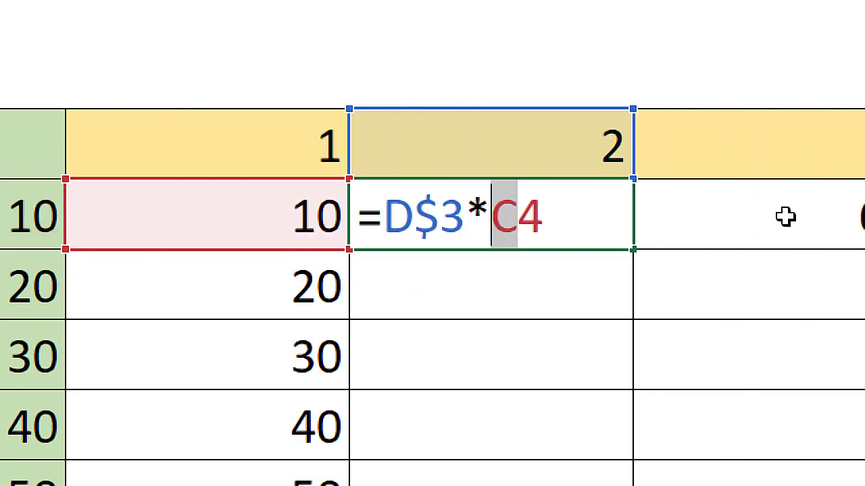
{"action": "key", "text": "Escape"}
{"action": "double_click", "coordinate": [737, 219]}
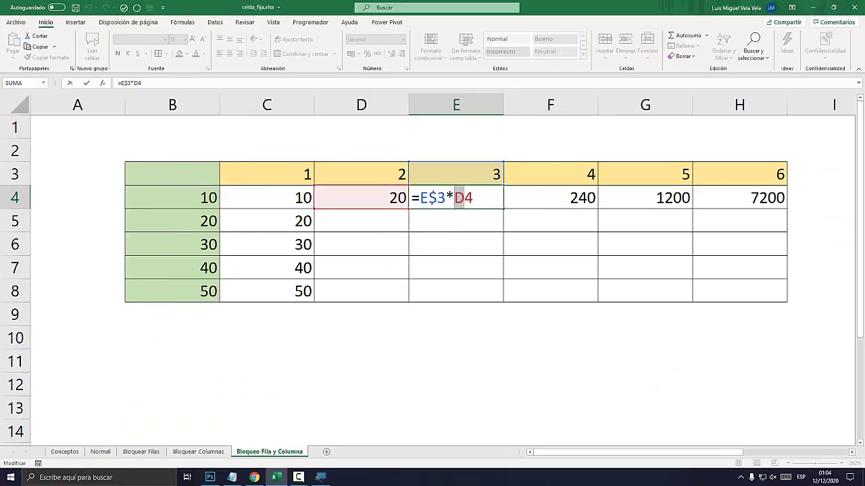
{"action": "key", "text": "Escape"}
{"action": "double_click", "coordinate": [567, 197]}
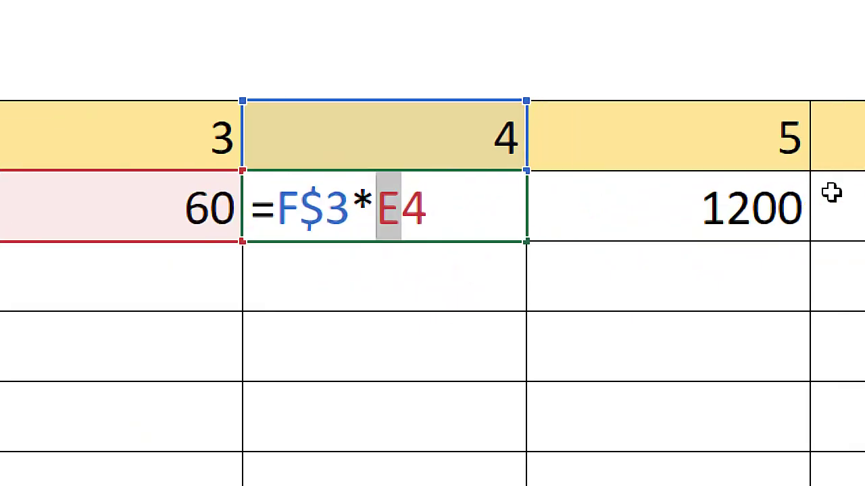
{"action": "key", "text": "Escape"}
{"action": "double_click", "coordinate": [652, 205]}
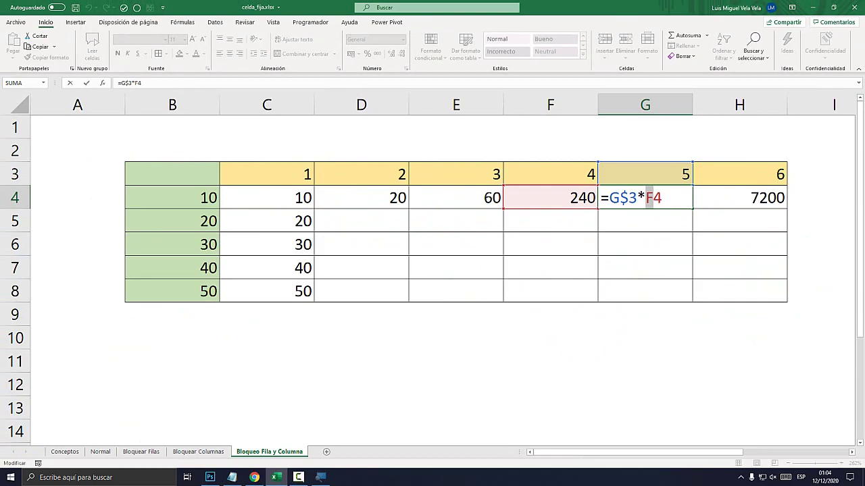
{"action": "key", "text": "Escape"}
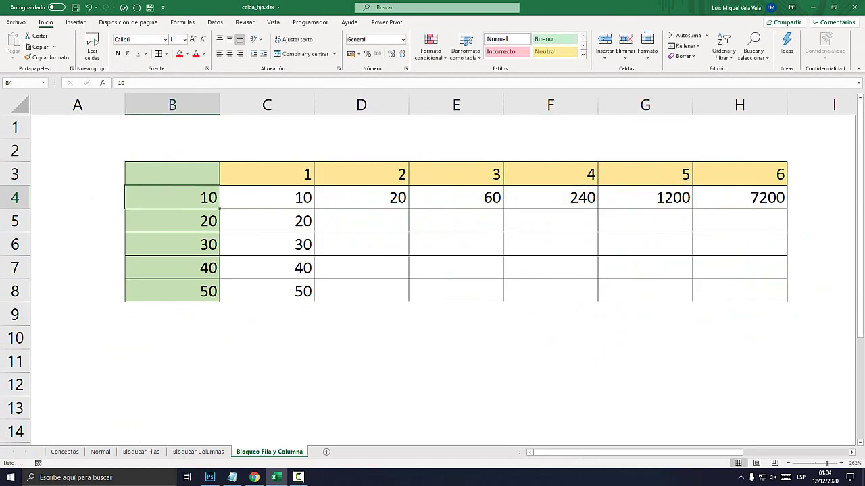
Revisit the $B part of C4's formula and confirm =C$3*$B4
{"action": "left_click_drag", "start_coordinate": [173, 197], "coordinate": [173, 291]}
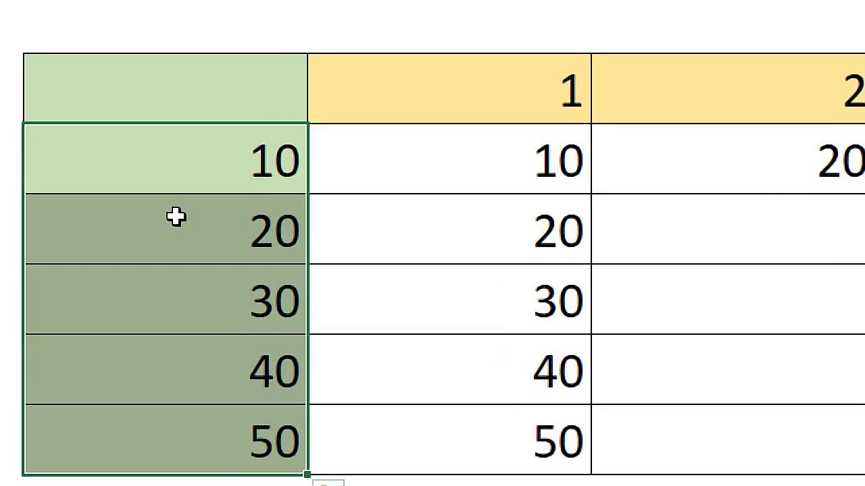
{"action": "left_click", "coordinate": [255, 169]}
{"action": "left_click", "coordinate": [200, 189]}
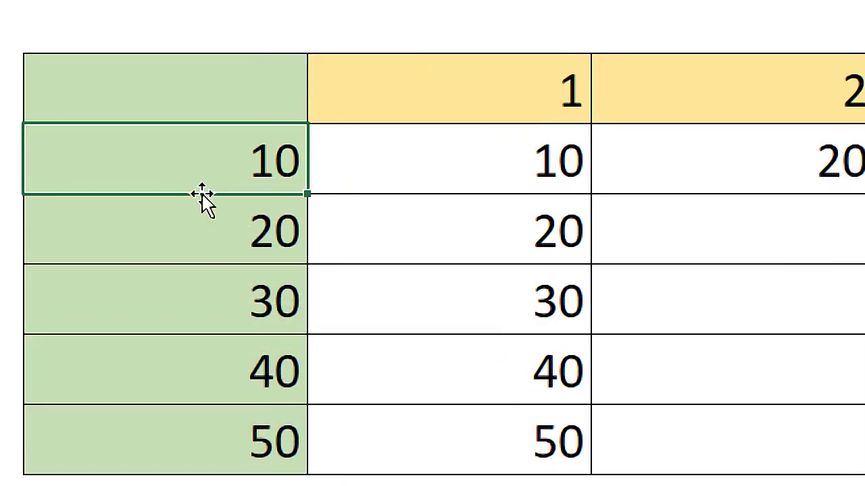
{"action": "double_click", "coordinate": [466, 160]}
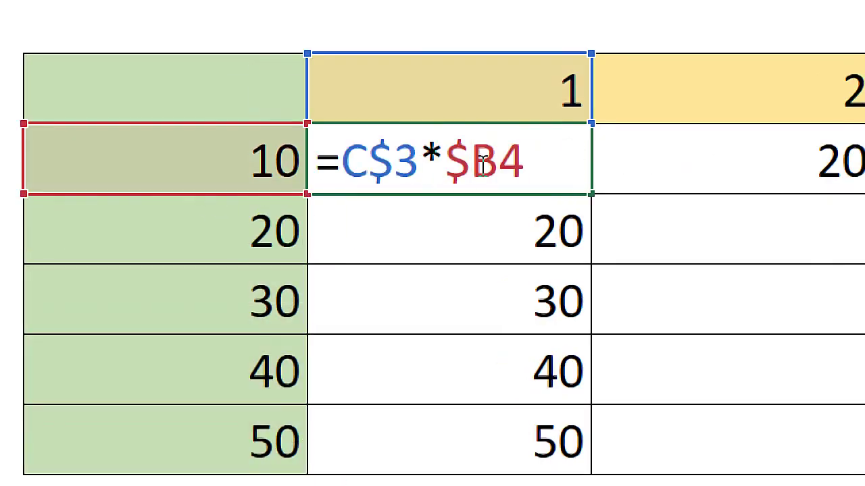
{"action": "key", "text": "shift+Left"}
{"action": "left_click_drag", "start_coordinate": [497, 161], "coordinate": [446, 160]}
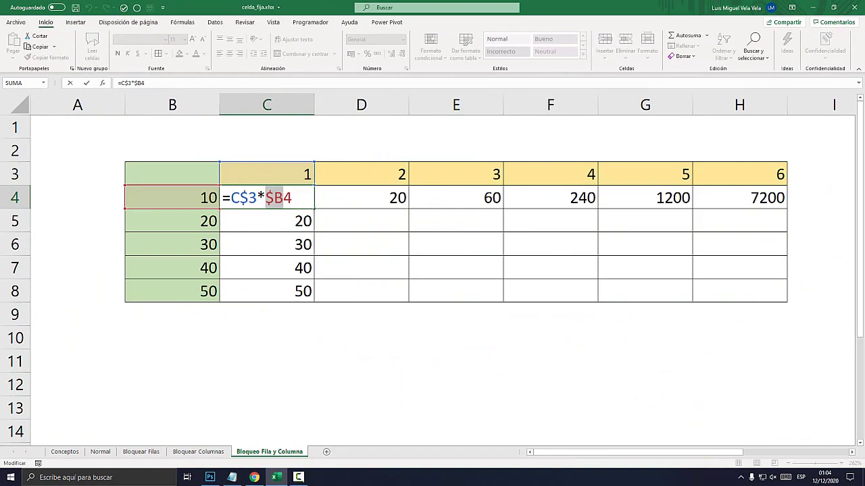
{"action": "key", "text": "Delete"}
{"action": "key", "text": "Return"}
{"action": "left_click", "coordinate": [267, 197]}
Fill C4's formula across to H4 and check the factors behind E4 and F4
{"action": "left_click_drag", "start_coordinate": [314, 209], "coordinate": [786, 208]}
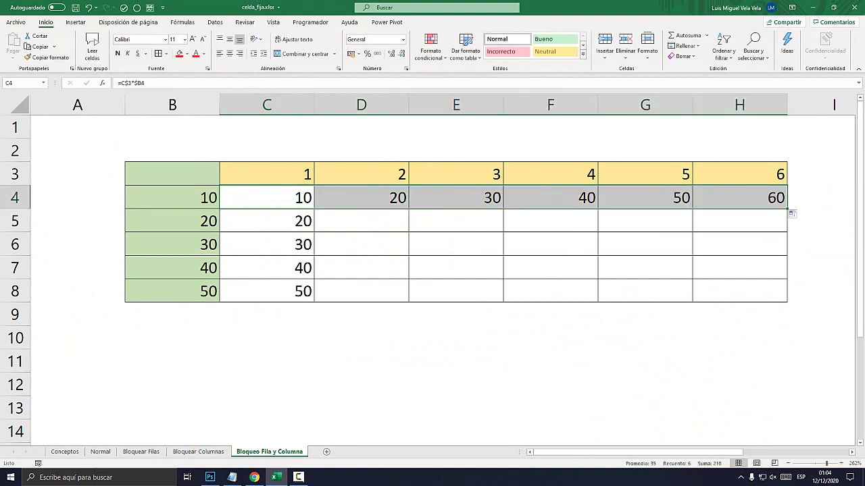
{"action": "left_click", "coordinate": [215, 198]}
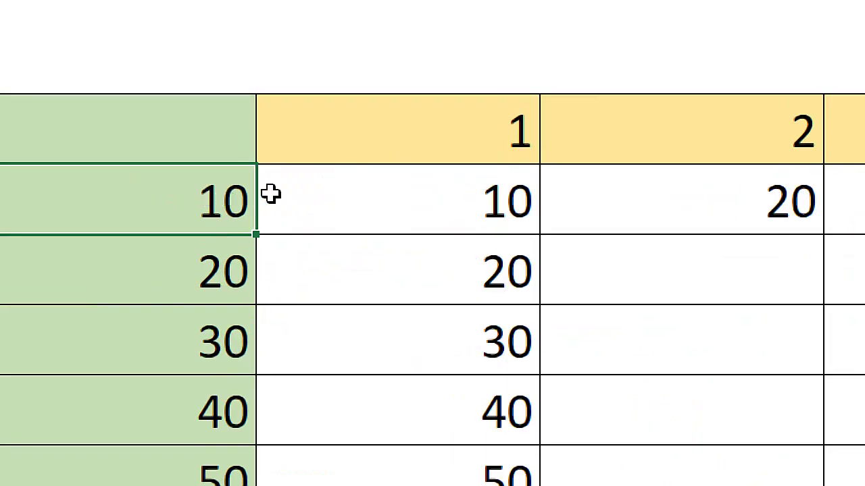
{"action": "left_click", "coordinate": [402, 138]}
{"action": "left_click", "coordinate": [250, 187]}
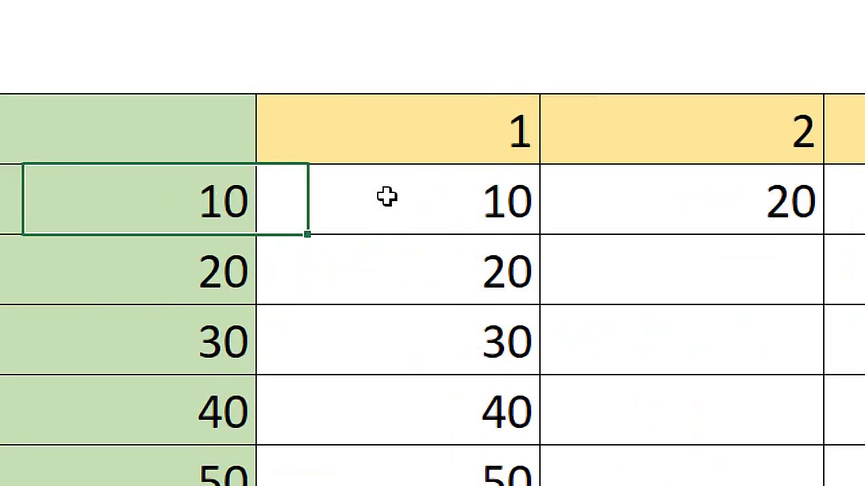
{"action": "left_click", "coordinate": [714, 115]}
{"action": "left_click", "coordinate": [207, 196]}
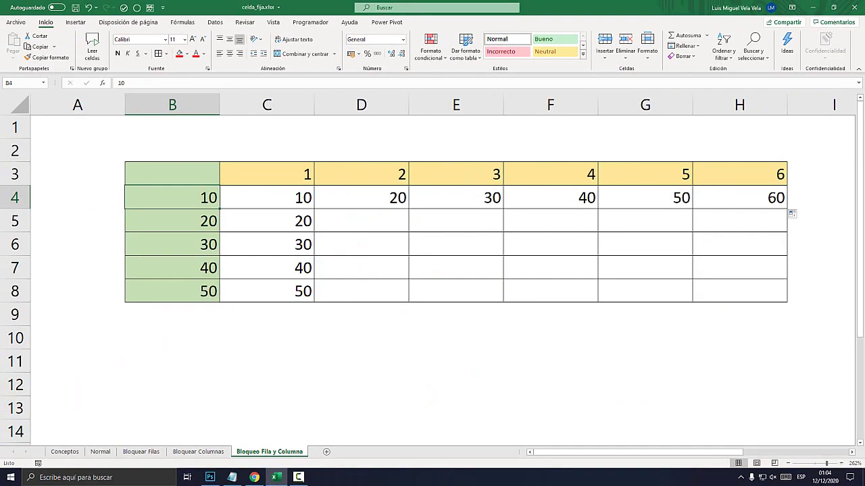
{"action": "left_click", "coordinate": [456, 197]}
{"action": "left_click", "coordinate": [551, 197]}
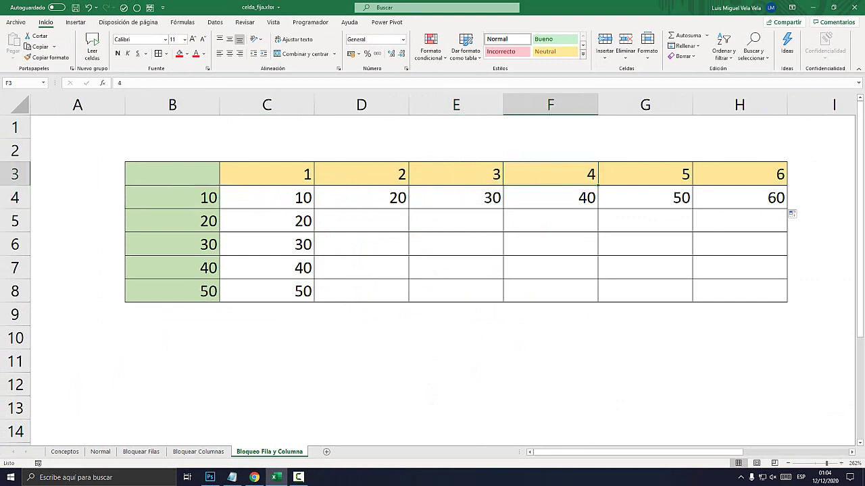
{"action": "left_click", "coordinate": [267, 197]}
{"action": "left_click", "coordinate": [550, 197]}
Check G4 and H4 against their factors in G3, H3 and B4, then select C4:H4
{"action": "left_click", "coordinate": [645, 173]}
{"action": "left_click", "coordinate": [172, 197]}
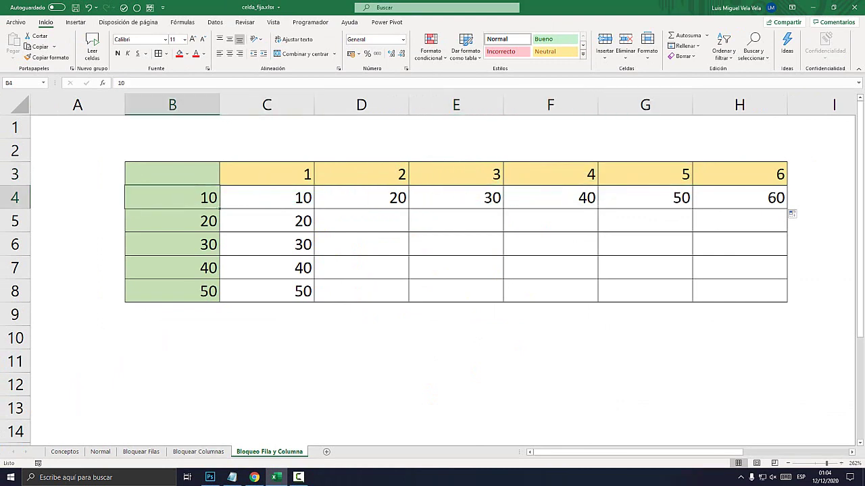
{"action": "left_click", "coordinate": [645, 197]}
{"action": "left_click", "coordinate": [740, 174]}
{"action": "left_click", "coordinate": [172, 197]}
{"action": "left_click", "coordinate": [267, 198]}
{"action": "left_click", "coordinate": [740, 198]}
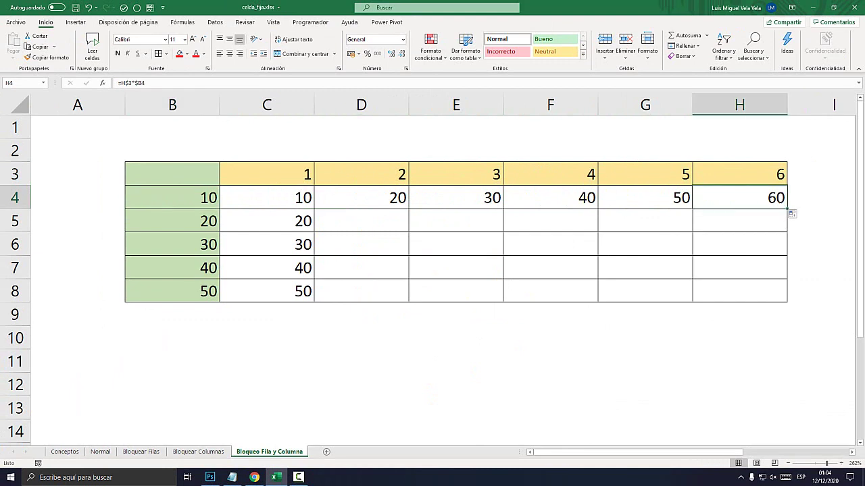
{"action": "left_click", "coordinate": [267, 197]}
{"action": "mouse_move", "coordinate": [314, 209]}
{"action": "left_mouse_down"}
{"action": "mouse_move", "coordinate": [831, 202]}
{"action": "mouse_move", "coordinate": [777, 202]}
{"action": "left_mouse_up"}
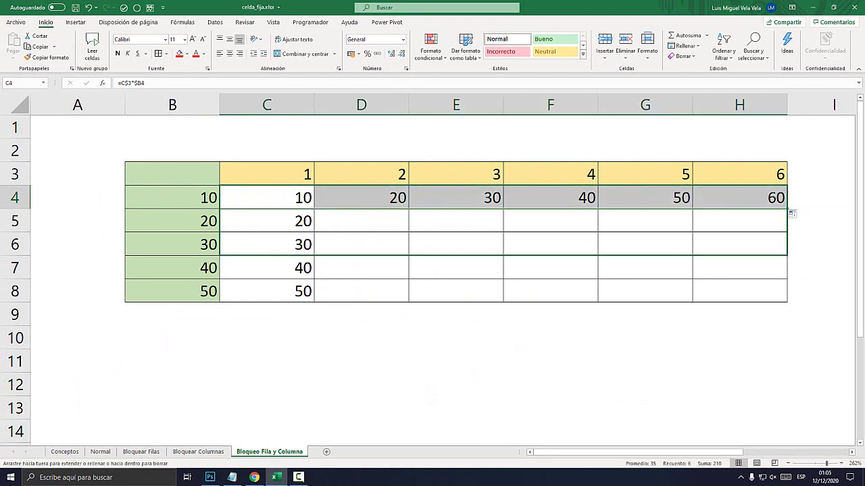
{"action": "left_click_drag", "start_coordinate": [787, 209], "coordinate": [787, 302]}
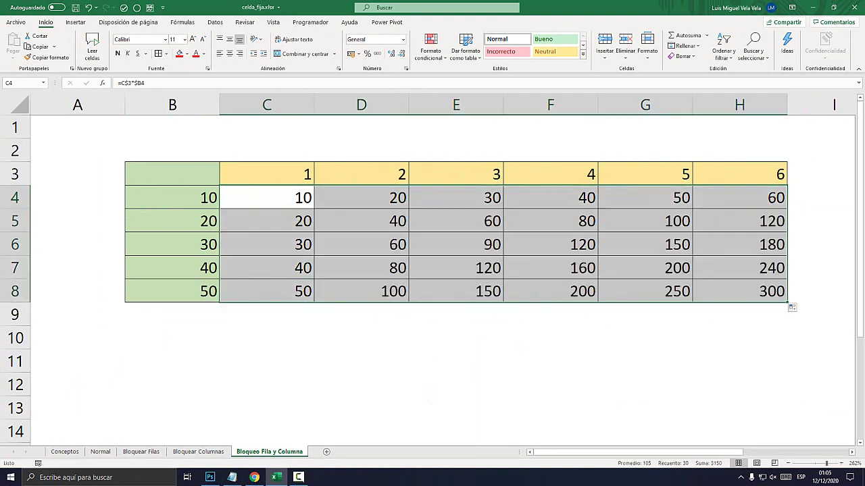
{"action": "left_click", "coordinate": [456, 314]}
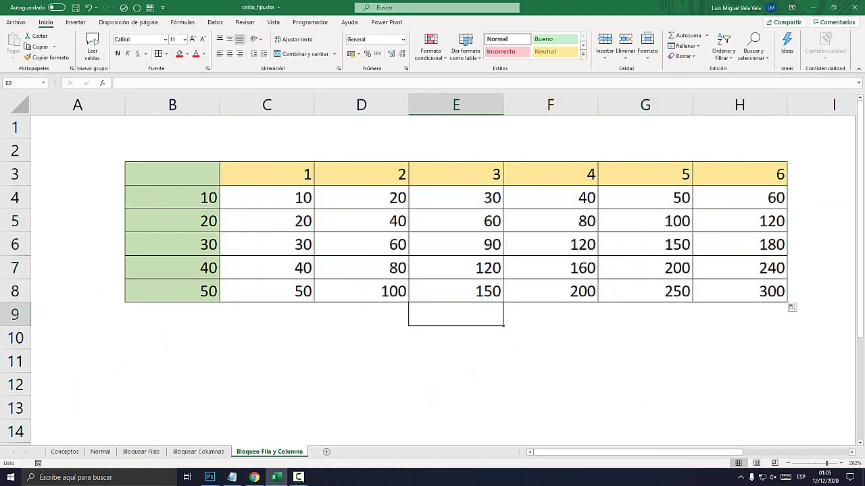
{"action": "left_click_drag", "start_coordinate": [267, 174], "coordinate": [740, 174]}
{"action": "left_click_drag", "start_coordinate": [172, 197], "coordinate": [172, 291]}
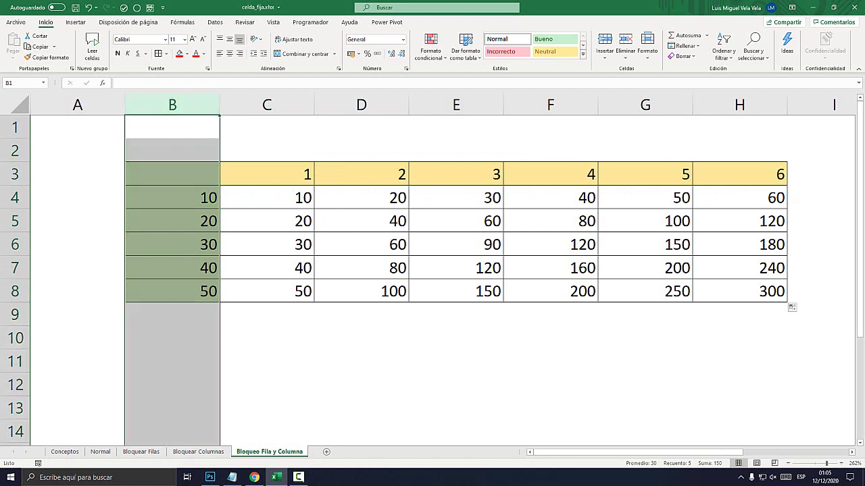
{"action": "mouse_move", "coordinate": [172, 197]}
{"action": "left_mouse_down"}
{"action": "mouse_move", "coordinate": [173, 291]}
{"action": "mouse_move", "coordinate": [172, 268]}
{"action": "left_mouse_up"}
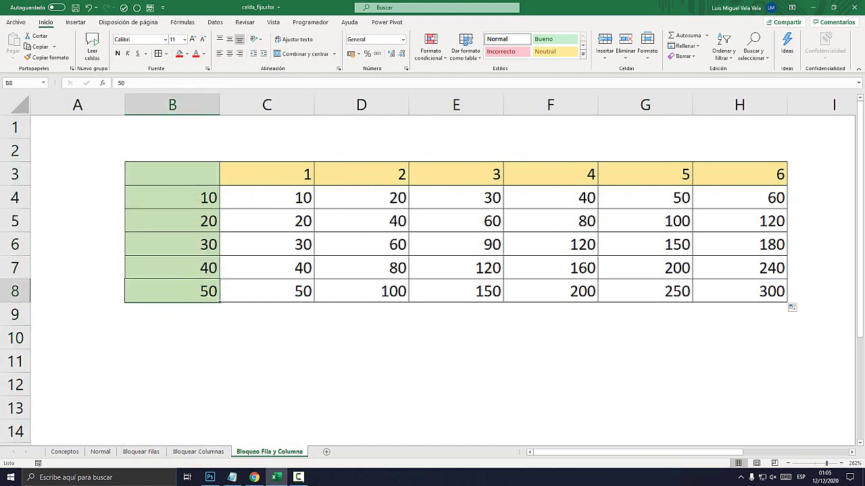
{"action": "left_click", "coordinate": [267, 338]}
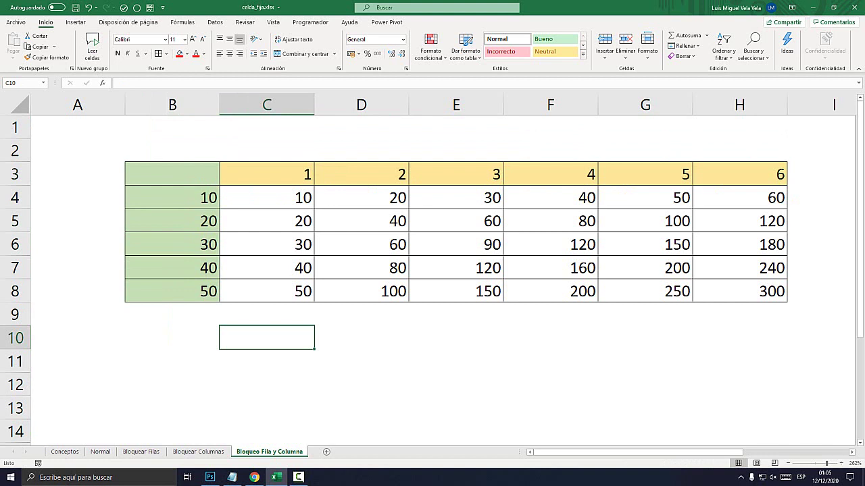
Type the labels RELATIVAS and ABSOLUTAS, with the example B3 beside RELATIVAS
{"action": "type", "text": "RELATIVAS"}
{"action": "key", "text": "Return"}
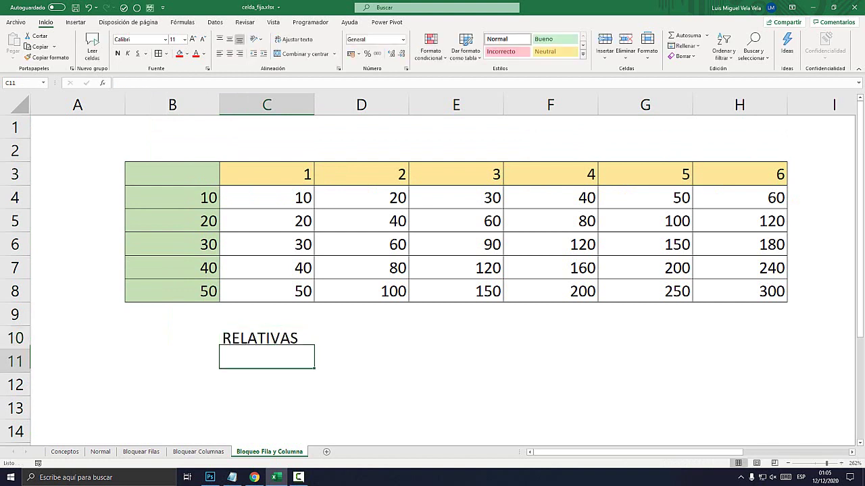
{"action": "type", "text": "ABSOLUTAS"}
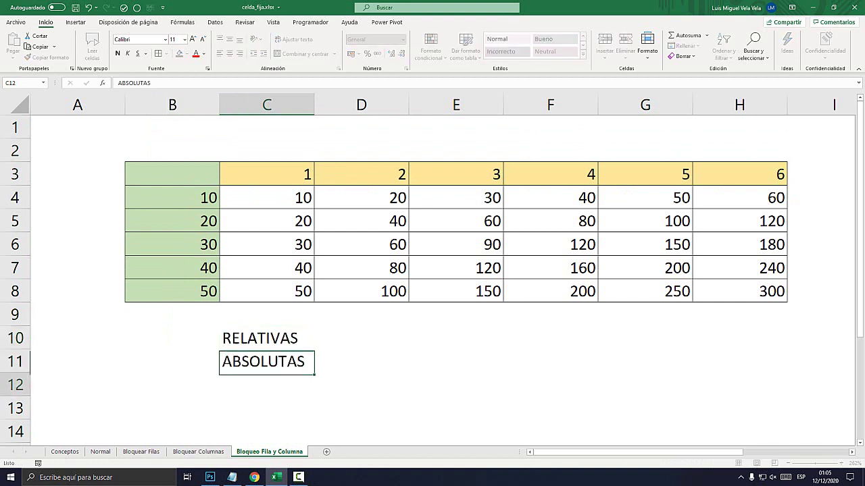
{"action": "key", "text": "Up"}
{"action": "key", "text": "Right"}
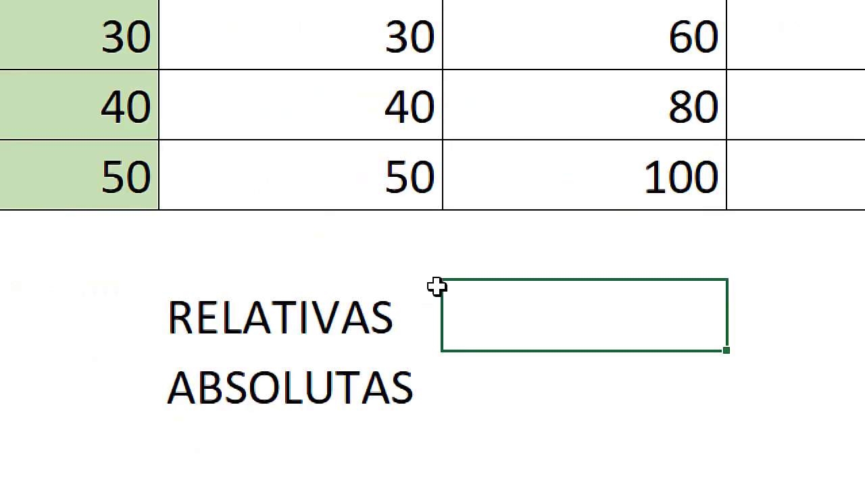
{"action": "type", "text": "$"}
{"action": "key", "text": "BackSpace"}
{"action": "type", "text": "B3"}
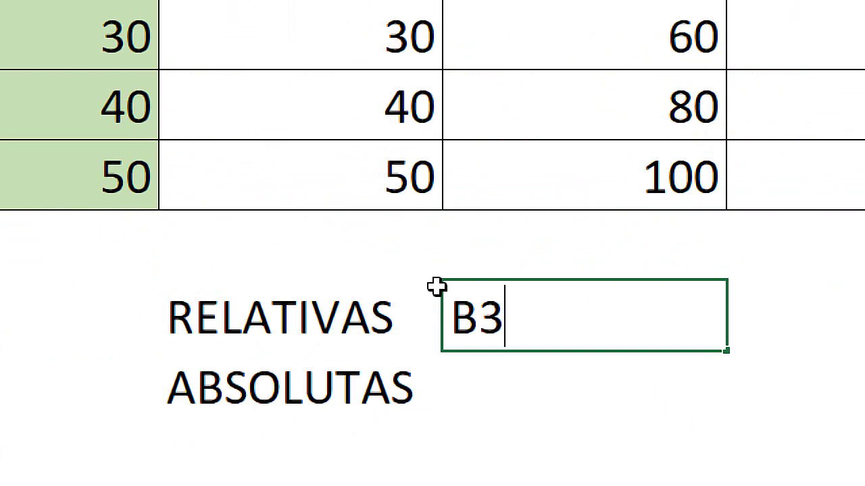
{"action": "key", "text": "Return"}
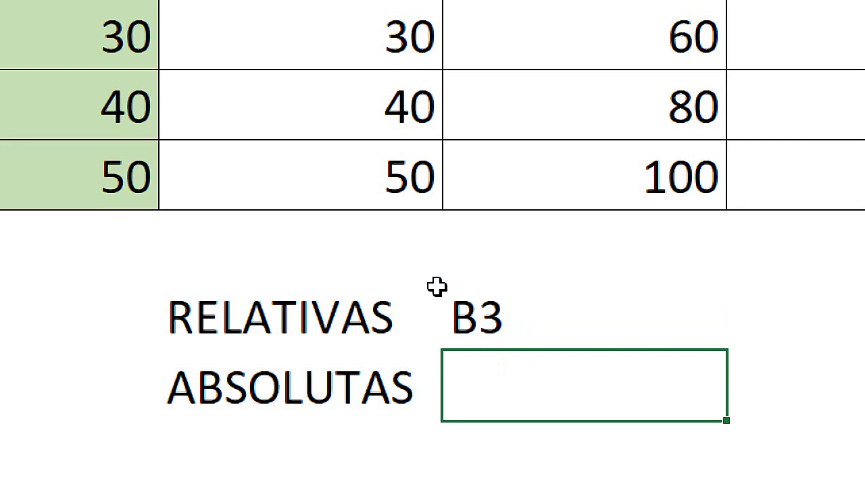
Enter the ABSOLUTAS example as B$3, moving the dollar sign from before B
{"action": "type", "text": "$B3"}
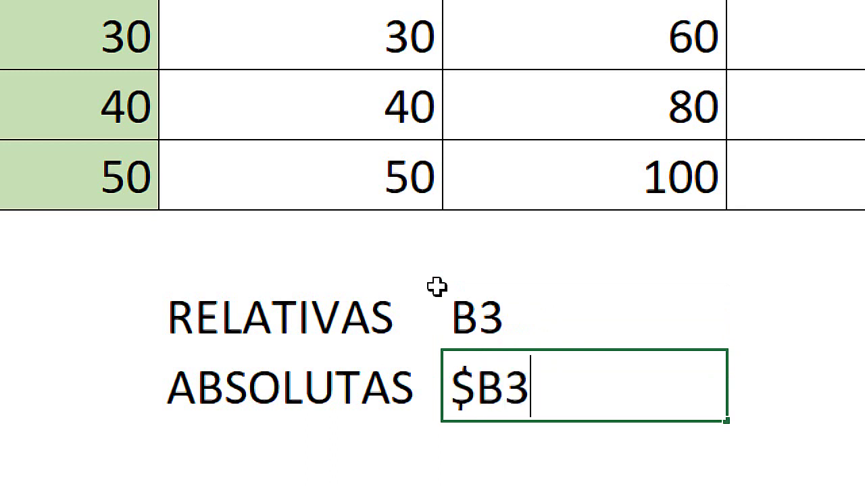
{"action": "key", "text": "Left"}
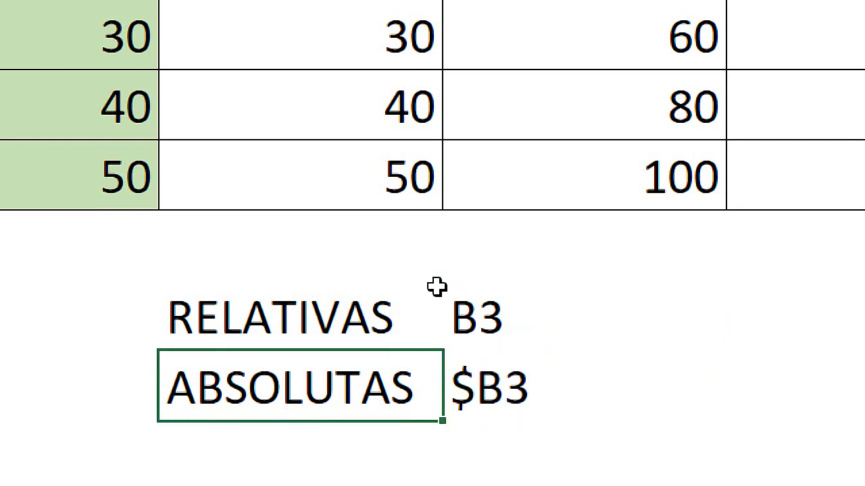
{"action": "key", "text": "Left"}
{"action": "double_click", "coordinate": [443, 398]}
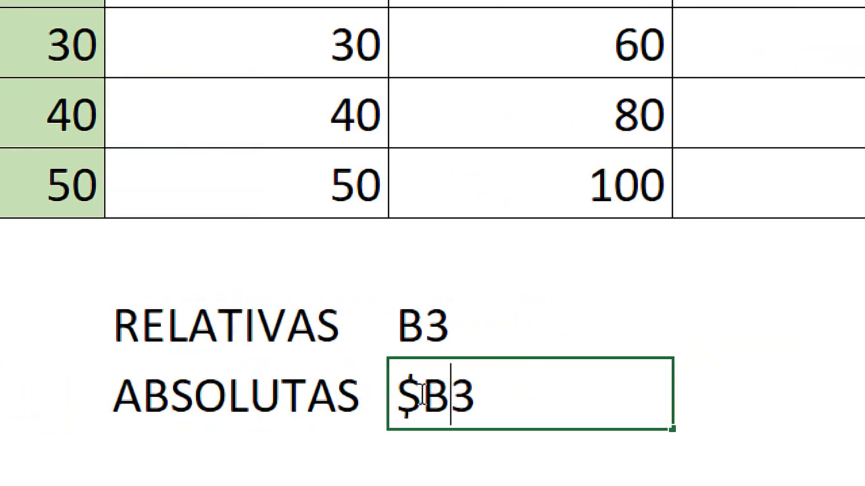
{"action": "left_click_drag", "start_coordinate": [407, 399], "coordinate": [396, 399]}
{"action": "key", "text": "Delete"}
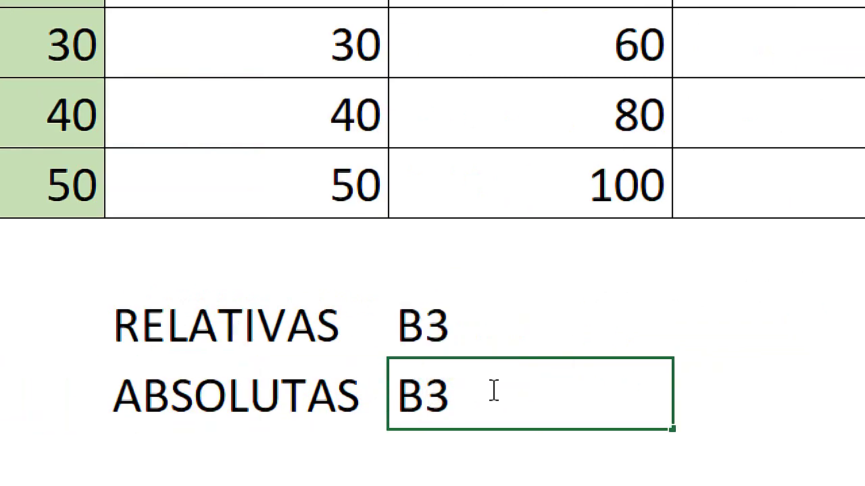
{"action": "type", "text": "$"}
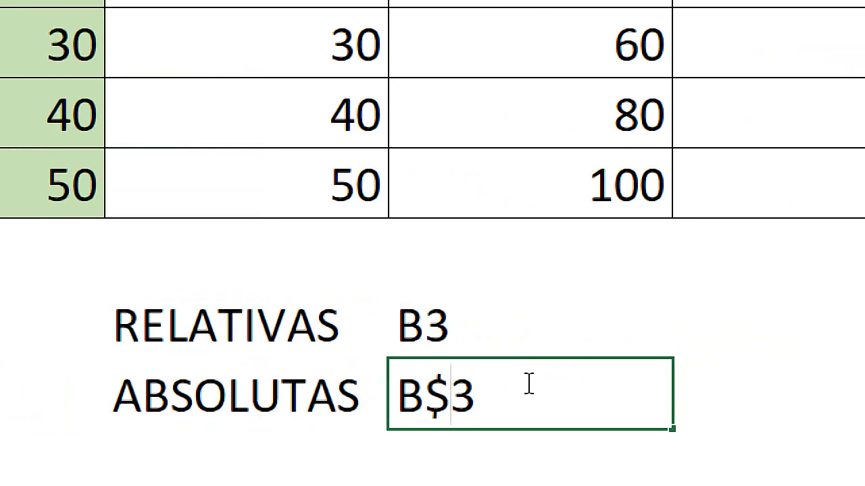
{"action": "key", "text": "Return"}
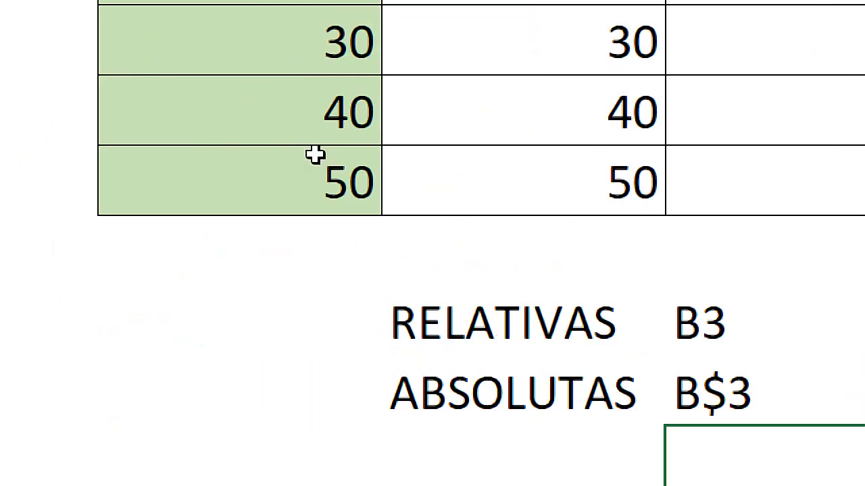
Review the RELATIVAS B3 and ABSOLUTAS B$3 notes, highlighting the $3 row lock
{"action": "left_click", "coordinate": [540, 307]}
{"action": "left_click", "coordinate": [671, 287]}
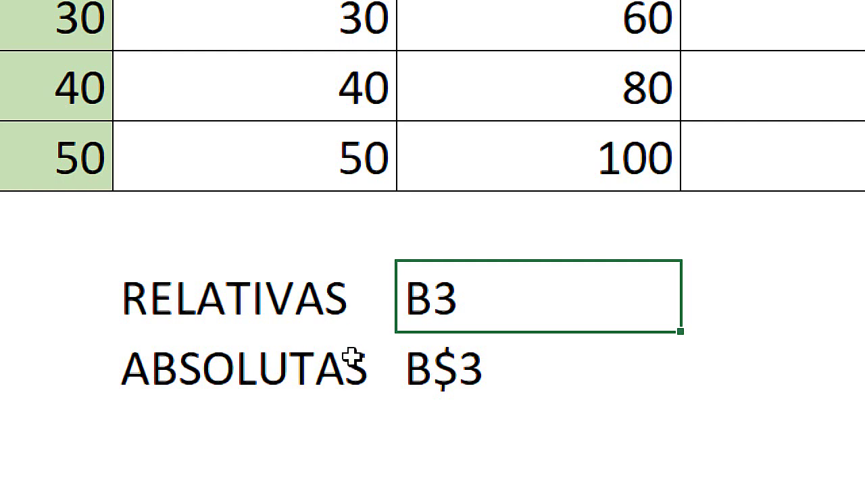
{"action": "left_click", "coordinate": [311, 370]}
{"action": "double_click", "coordinate": [446, 371]}
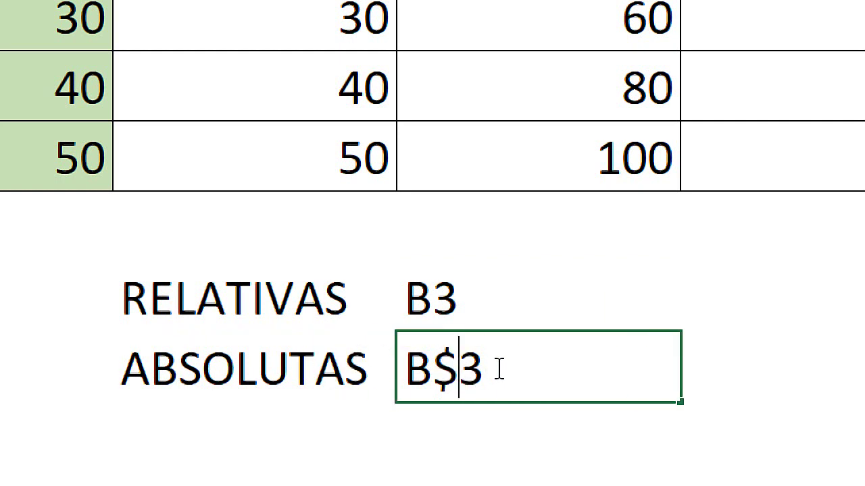
{"action": "left_click_drag", "start_coordinate": [499, 372], "coordinate": [433, 369]}
{"action": "left_click_drag", "start_coordinate": [485, 370], "coordinate": [433, 370]}
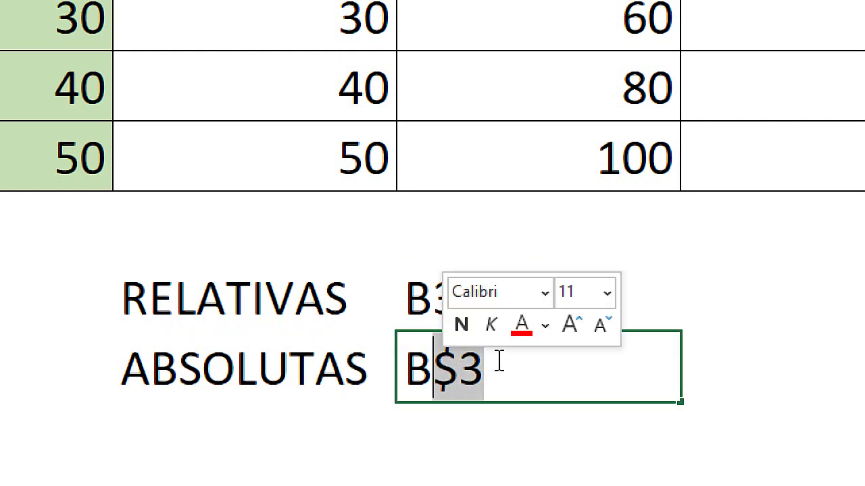
{"action": "left_click_drag", "start_coordinate": [486, 372], "coordinate": [433, 370]}
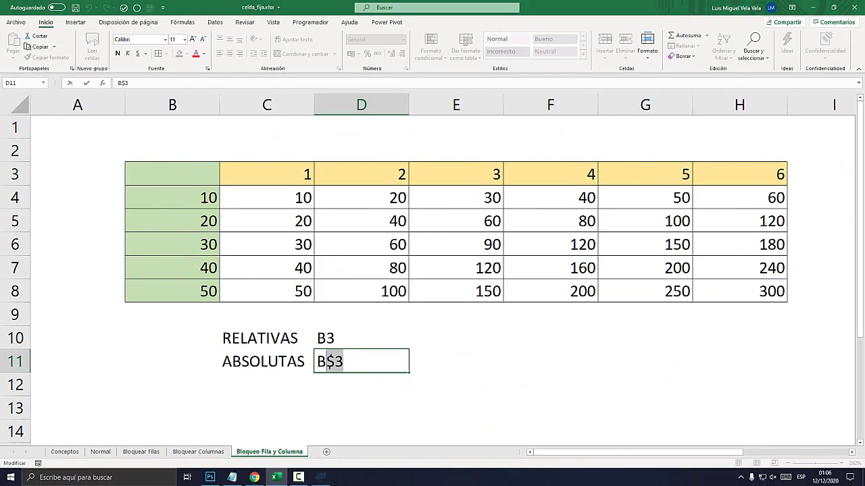
{"action": "key", "text": "Escape"}
{"action": "left_click", "coordinate": [361, 384]}
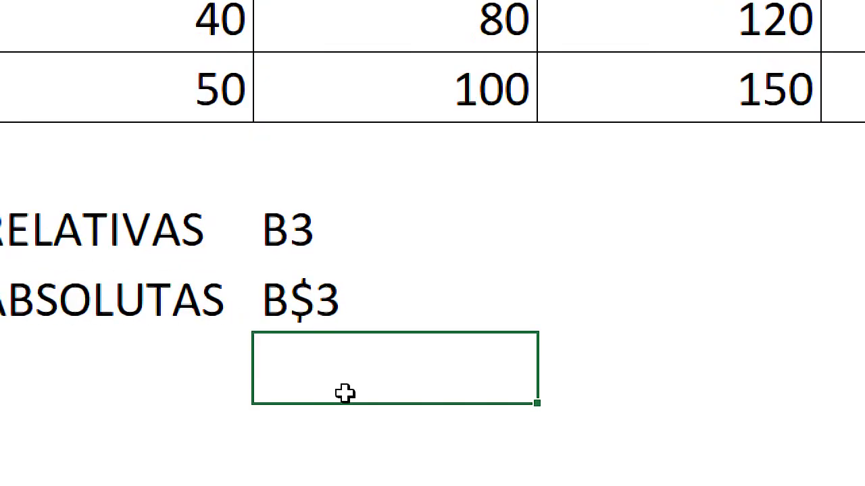
{"action": "double_click", "coordinate": [345, 393]}
{"action": "type", "text": "B"}
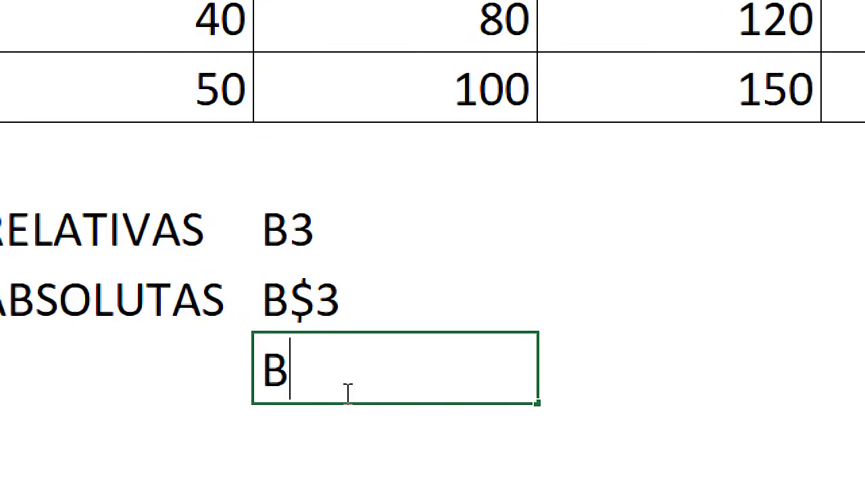
{"action": "type", "text": "3*"}
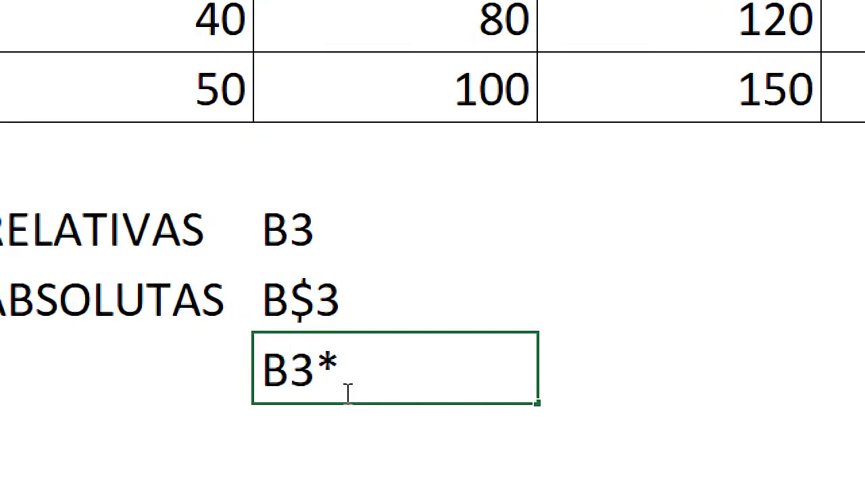
{"action": "type", "text": "$C4"}
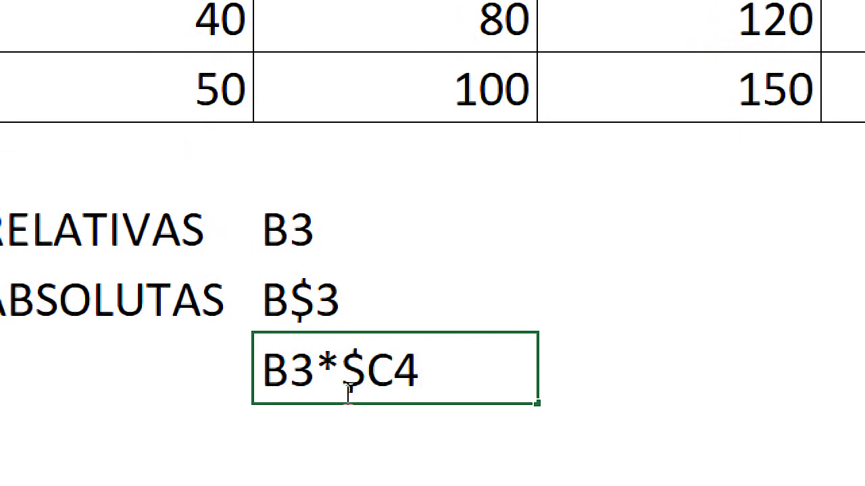
{"action": "left_click_drag", "start_coordinate": [319, 368], "coordinate": [260, 376]}
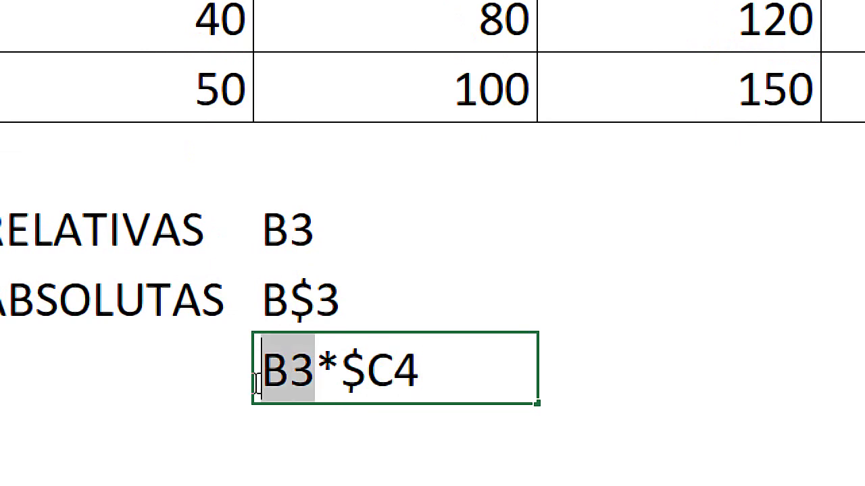
{"action": "left_click_drag", "start_coordinate": [464, 377], "coordinate": [340, 375]}
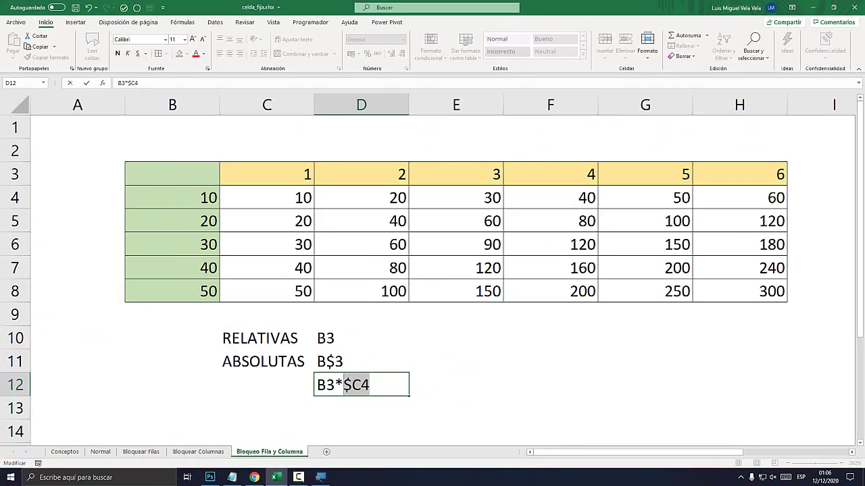
{"action": "key", "text": "Escape"}
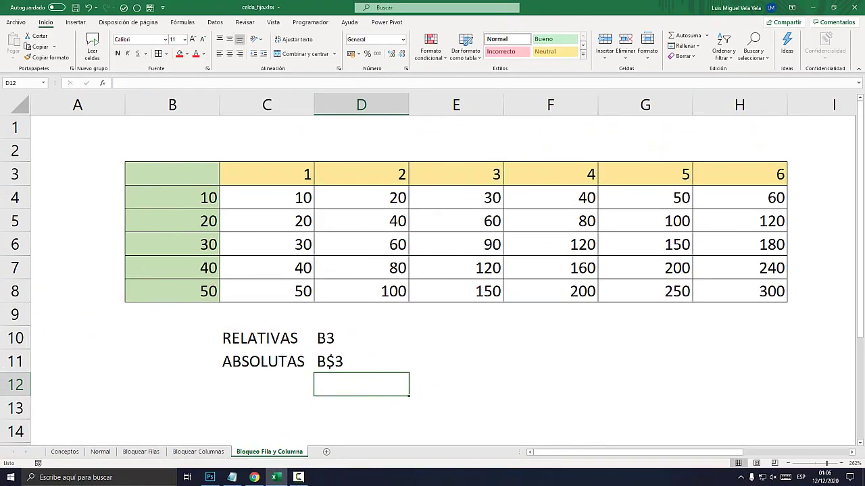
{"action": "key", "text": "ctrl+Page_Up"}
Step back to the Bloquear Filas sheet with Ctrl+PgUp
{"action": "key", "text": "ctrl+Page_Up"}
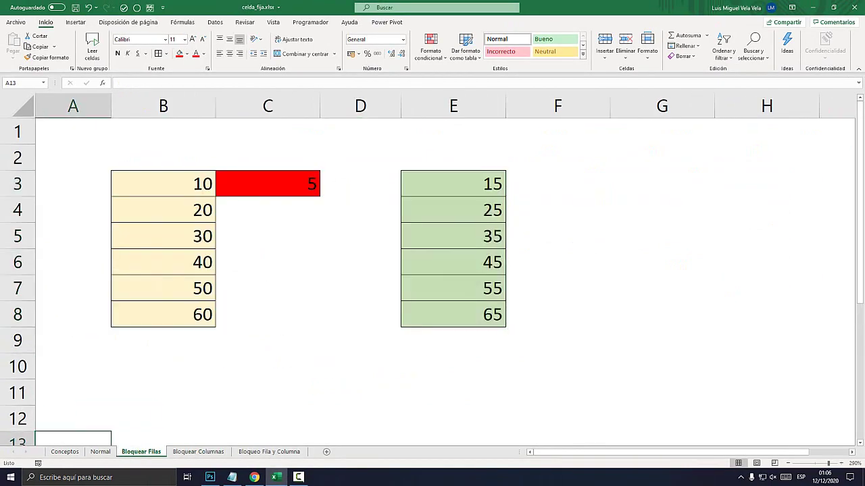
{"action": "key", "text": "ctrl+Page_Up"}
{"action": "key", "text": "ctrl+Page_Up"}
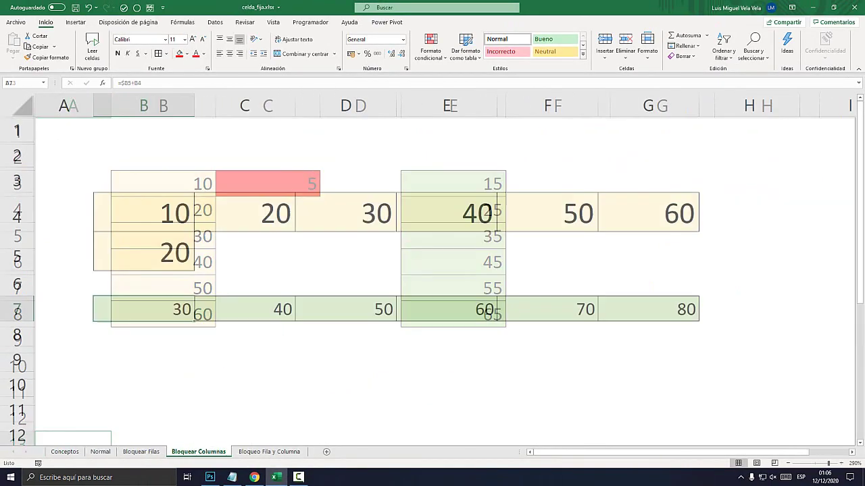